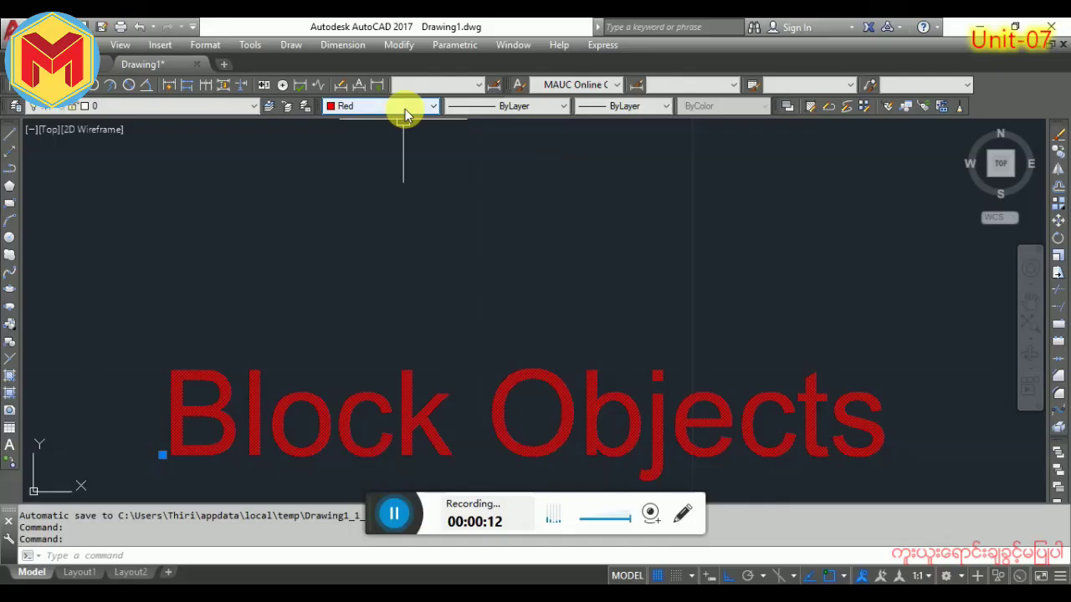
Set the Block Objects heading text colour to ByBlock.
{"action": "left_click", "coordinate": [405, 108]}
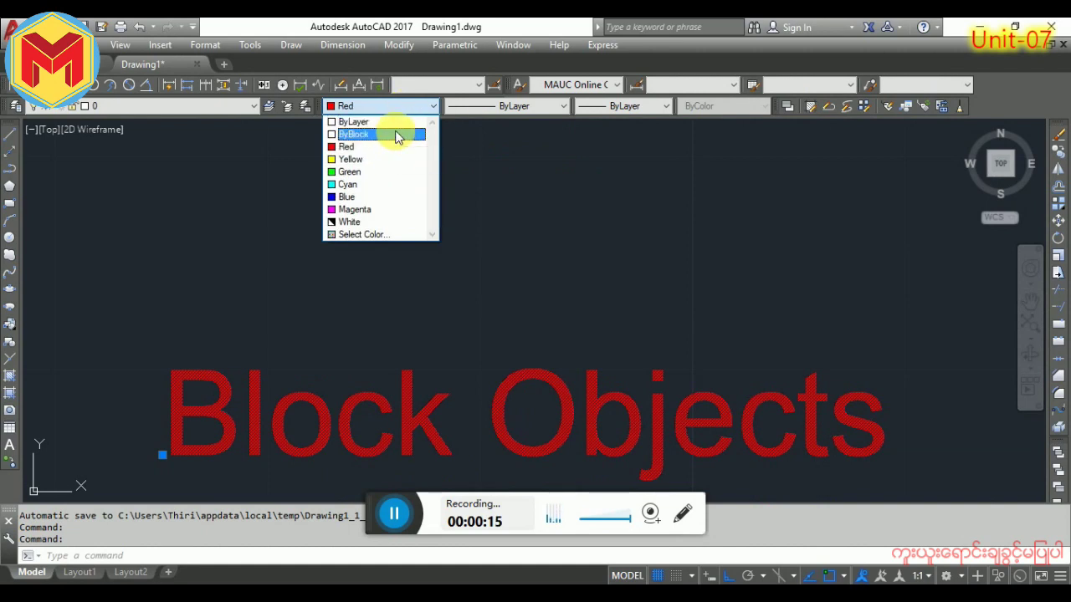
{"action": "left_click", "coordinate": [397, 134]}
{"action": "key", "text": "Escape"}
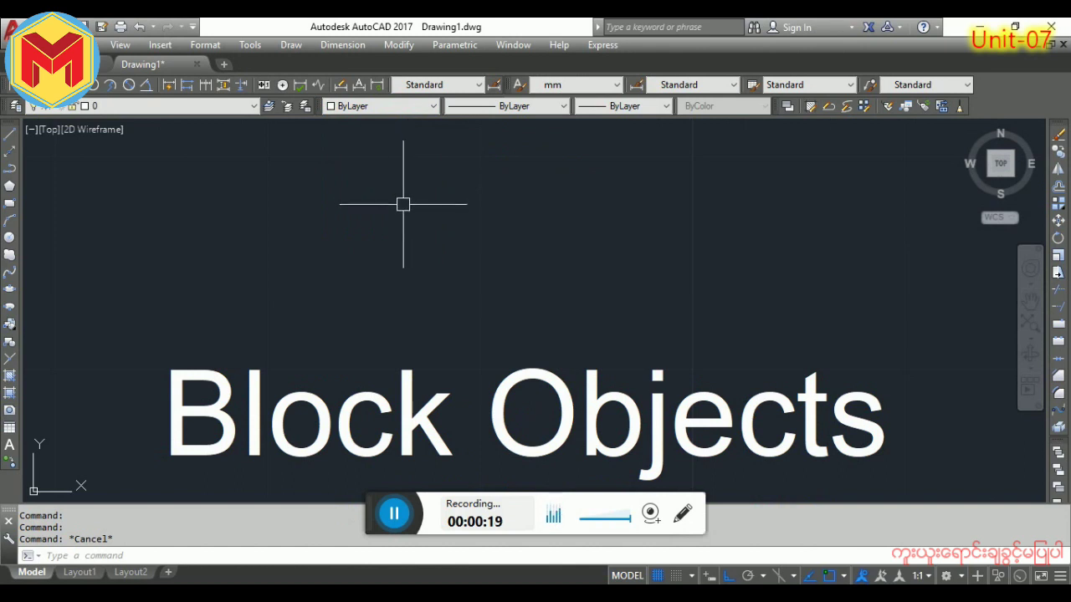
Move the Make Block (B) line slightly right and down.
{"action": "scroll", "coordinate": [390, 153], "scroll_direction": "down", "scroll_amount": 2}
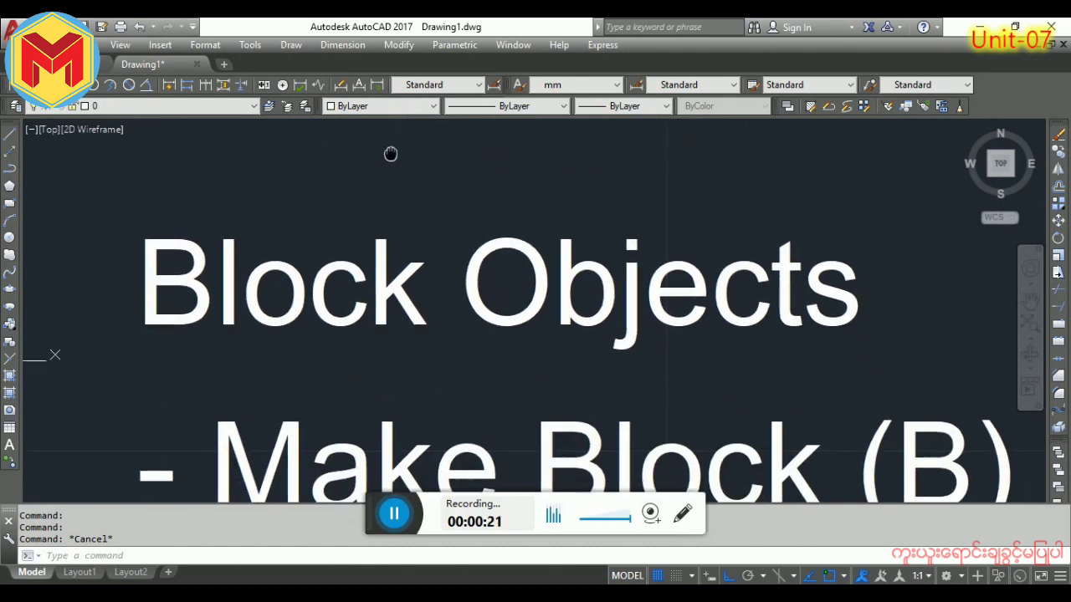
{"action": "left_click", "coordinate": [430, 356]}
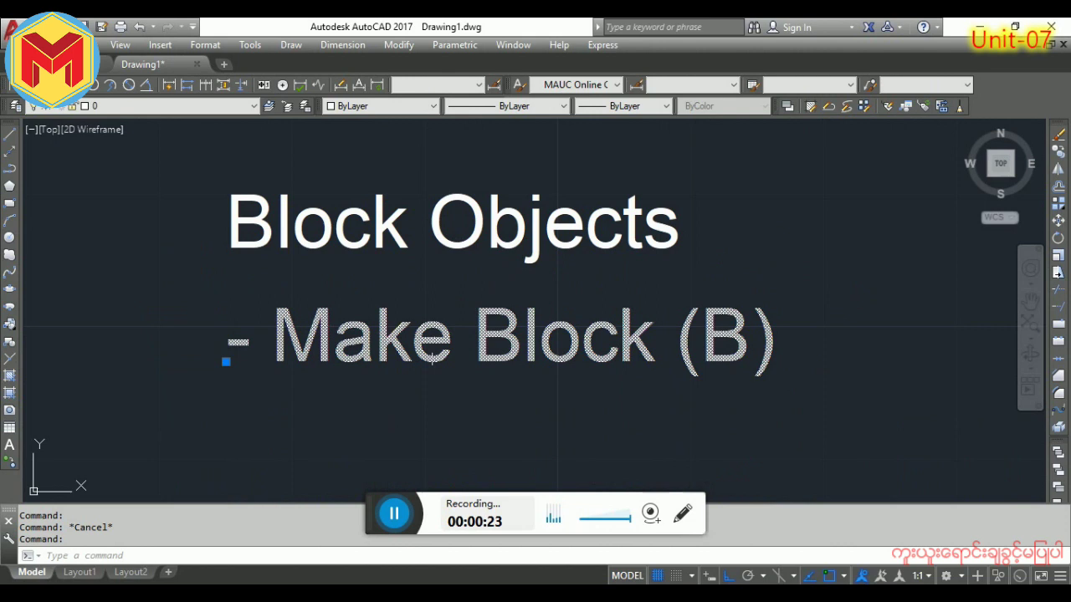
{"action": "middle_click_drag", "start_coordinate": [465, 437], "coordinate": [459, 411]}
{"action": "type", "text": "m"}
{"action": "key", "text": "Return"}
{"action": "left_click", "coordinate": [459, 385]}
{"action": "left_click", "coordinate": [506, 368]}
{"action": "key", "text": "Return"}
{"action": "left_click", "coordinate": [486, 361]}
{"action": "left_click", "coordinate": [492, 371]}
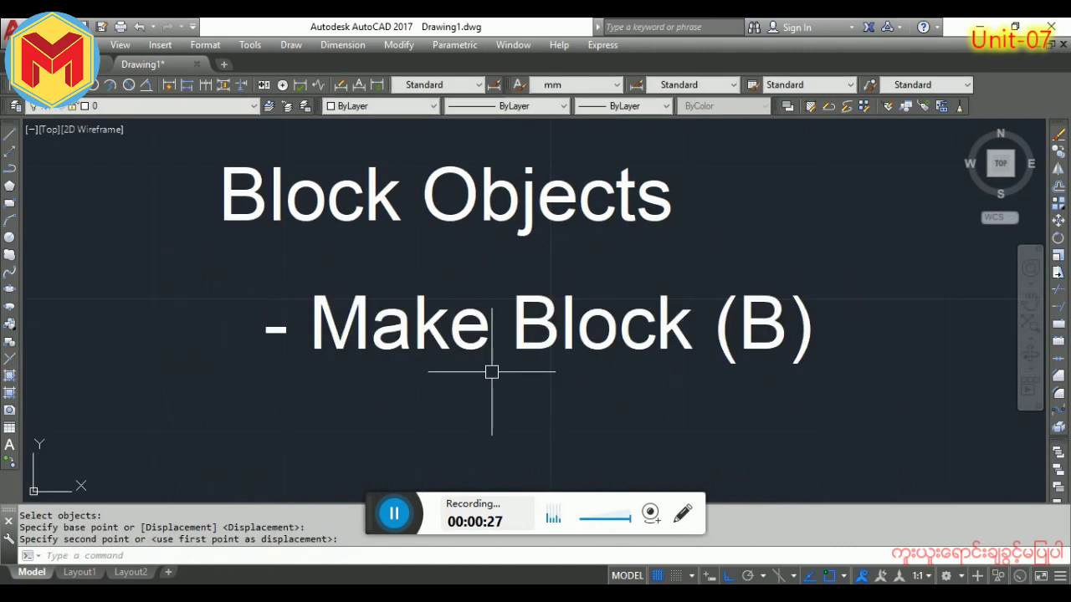
Copy the Make Block (B) line to just below the original.
{"action": "left_click", "coordinate": [477, 323]}
{"action": "middle_click_drag", "start_coordinate": [480, 382], "coordinate": [460, 367]}
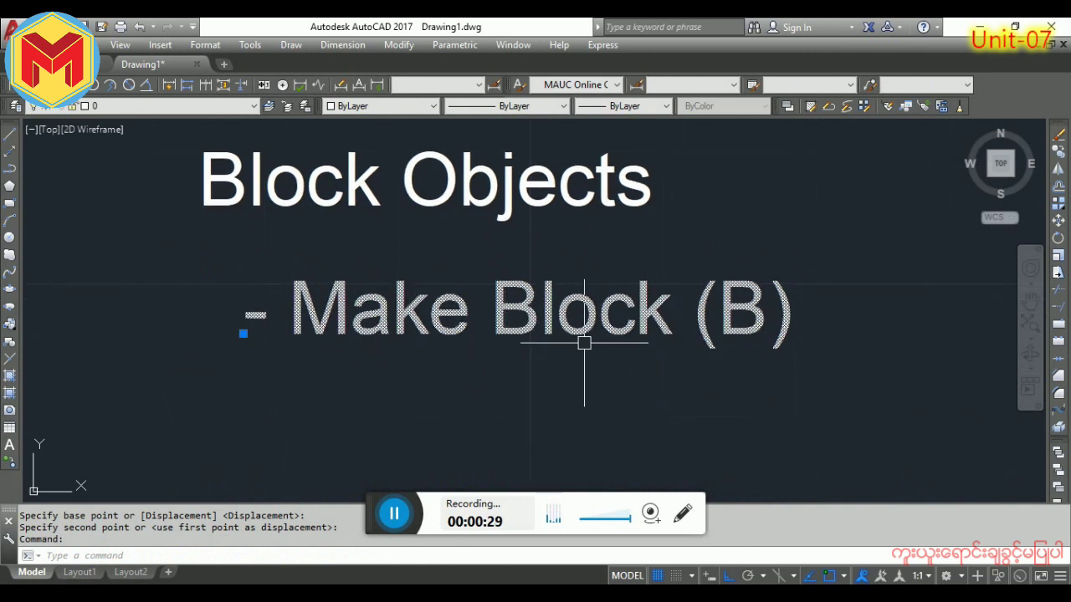
{"action": "type", "text": "co"}
{"action": "key", "text": "Return"}
{"action": "left_click", "coordinate": [806, 277]}
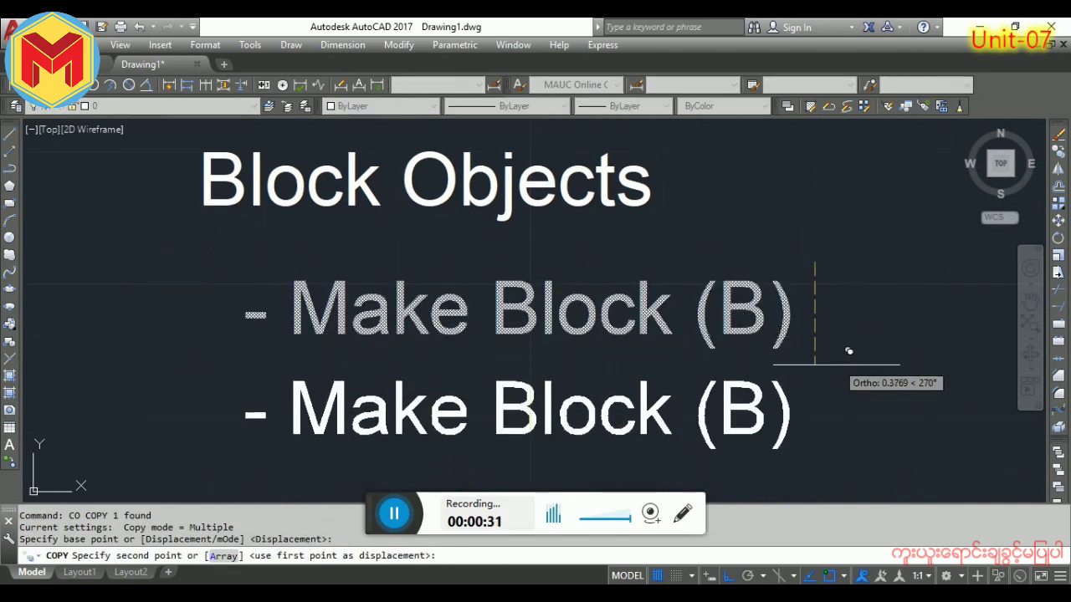
{"action": "left_click", "coordinate": [771, 390]}
{"action": "key", "text": "Return"}
Retype the copied line as '- Attribute Block', removing the (B).
{"action": "double_click", "coordinate": [339, 433]}
{"action": "left_click", "coordinate": [299, 443]}
{"action": "left_click_drag", "start_coordinate": [300, 443], "coordinate": [484, 445]}
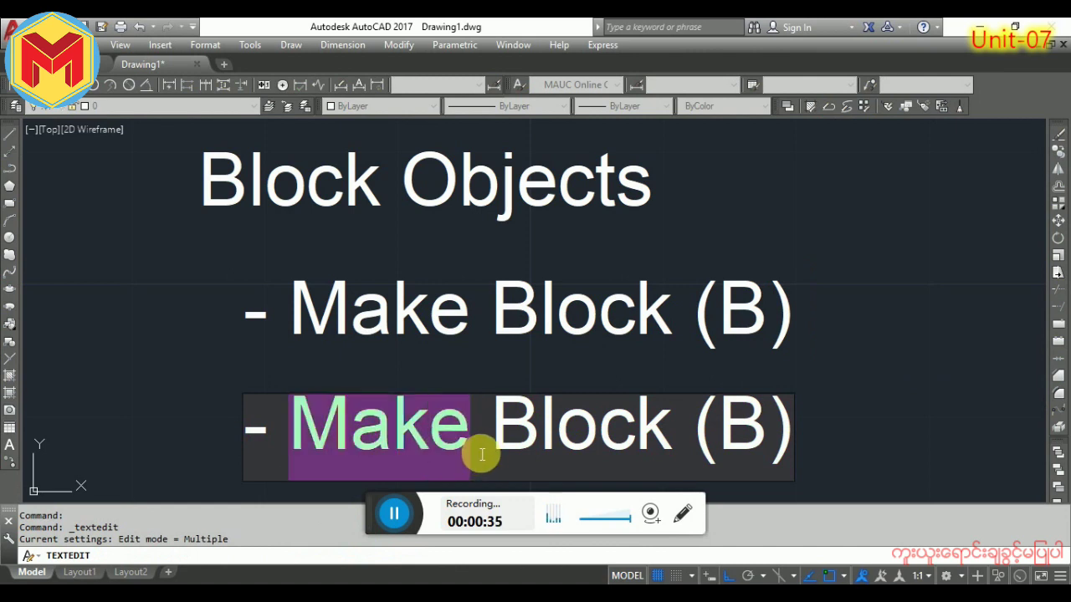
{"action": "type", "text": "T"}
{"action": "key", "text": "BackSpace"}
{"action": "type", "text": "a"}
{"action": "key", "text": "BackSpace"}
{"action": "type", "text": "Attri"}
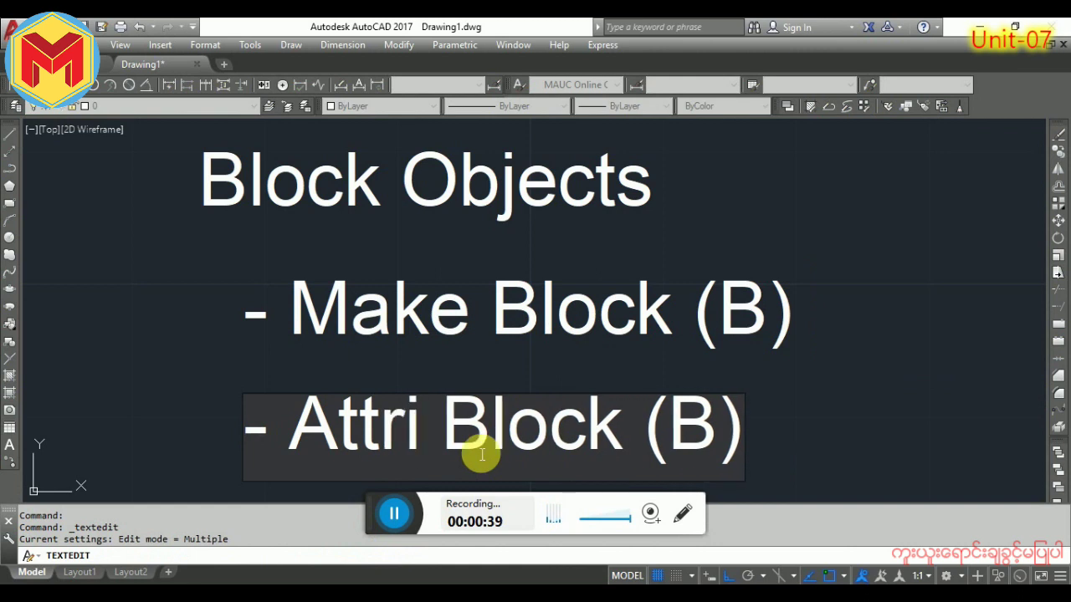
{"action": "type", "text": "bute"}
{"action": "left_click_drag", "start_coordinate": [790, 428], "coordinate": [956, 447]}
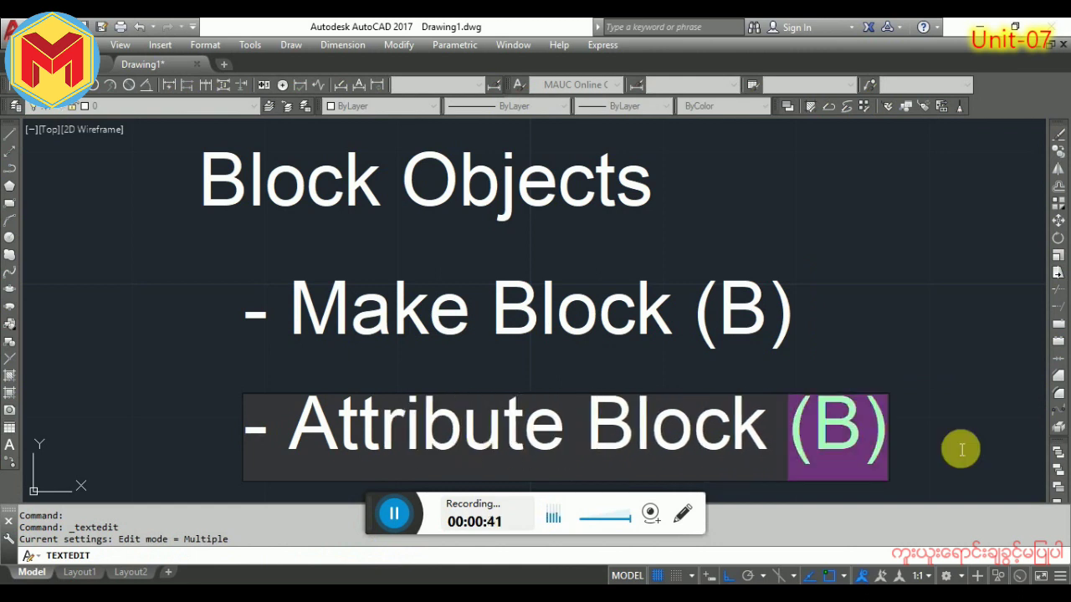
{"action": "key", "text": "BackSpace"}
{"action": "left_click", "coordinate": [918, 429]}
{"action": "middle_click_drag", "start_coordinate": [839, 386], "coordinate": [817, 352]}
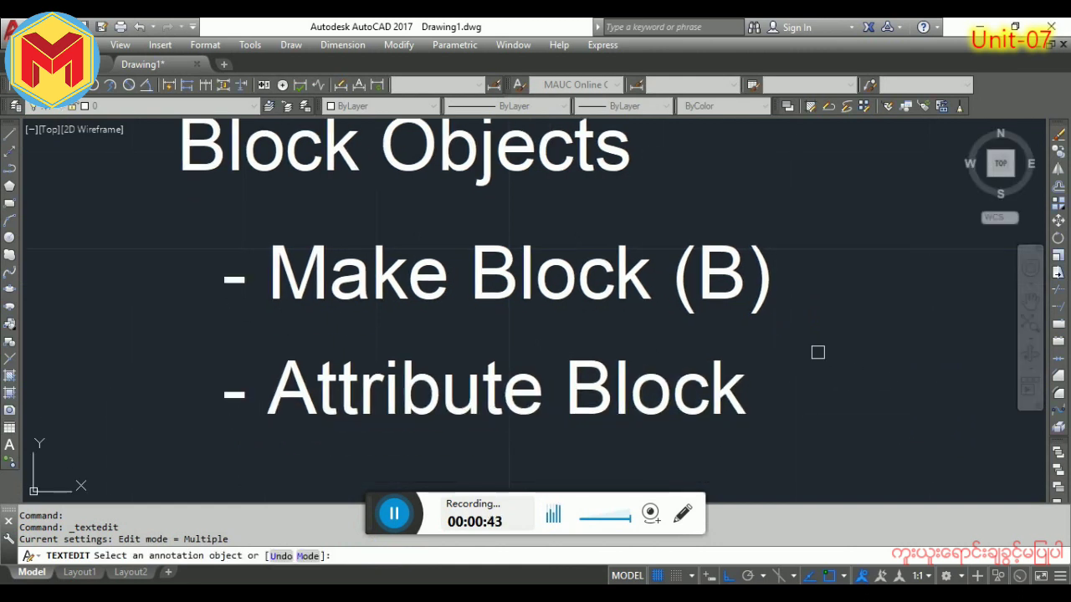
{"action": "key", "text": "Escape"}
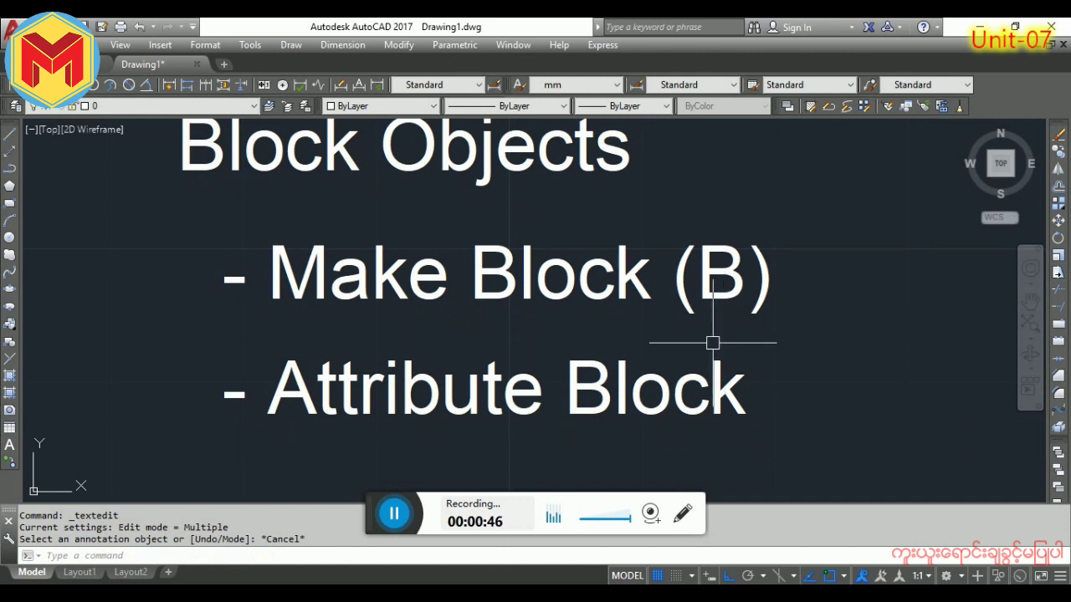
Copy the Attribute Block line to just below it.
{"action": "left_click", "coordinate": [691, 368]}
{"action": "middle_click_drag", "start_coordinate": [691, 368], "coordinate": [700, 358]}
{"action": "type", "text": "co"}
{"action": "key", "text": "Return"}
{"action": "left_click", "coordinate": [807, 339]}
{"action": "left_click", "coordinate": [819, 446]}
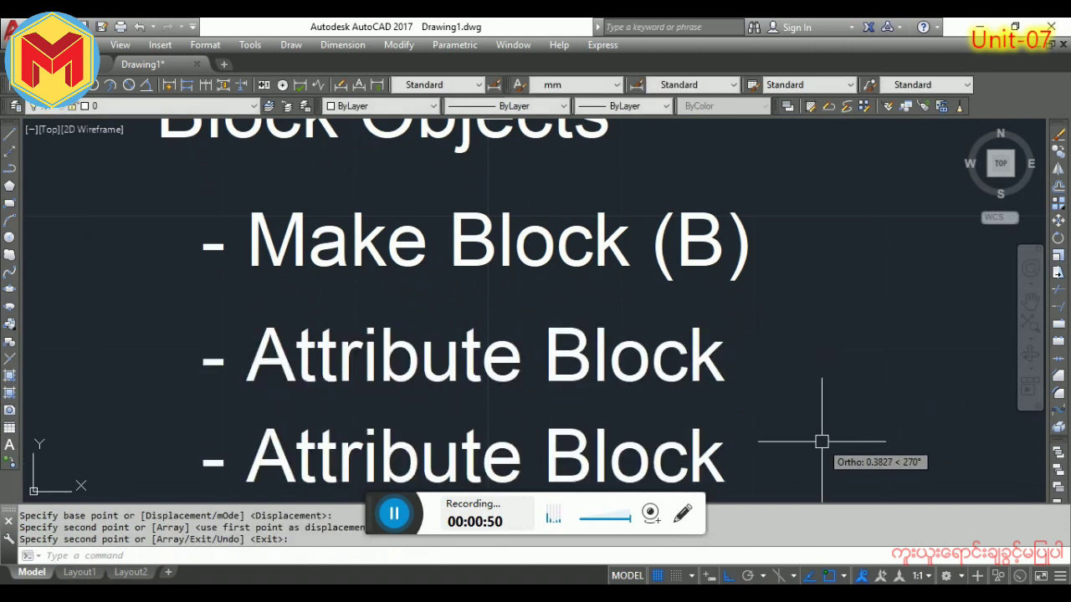
{"action": "middle_click_drag", "start_coordinate": [409, 448], "coordinate": [410, 387]}
{"action": "key", "text": "Return"}
Retype the new copy as '- Dynamic Block'.
{"action": "double_click", "coordinate": [259, 402]}
{"action": "mouse_move", "coordinate": [258, 401]}
{"action": "left_mouse_down"}
{"action": "mouse_move", "coordinate": [366, 425]}
{"action": "mouse_move", "coordinate": [496, 430]}
{"action": "left_mouse_up"}
{"action": "type", "text": "Dynamic"}
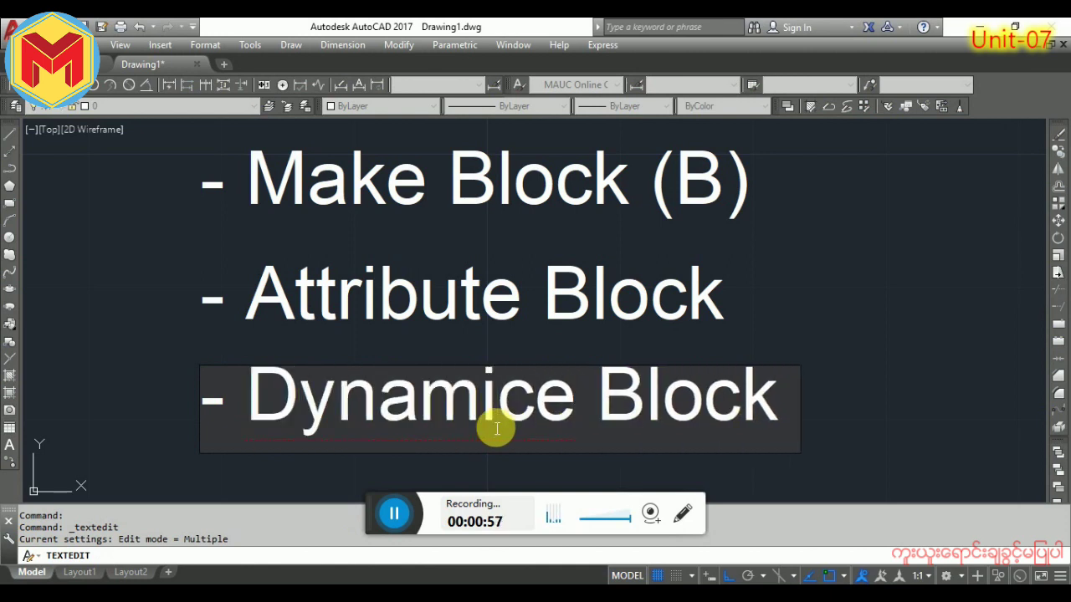
{"action": "key", "text": "Delete"}
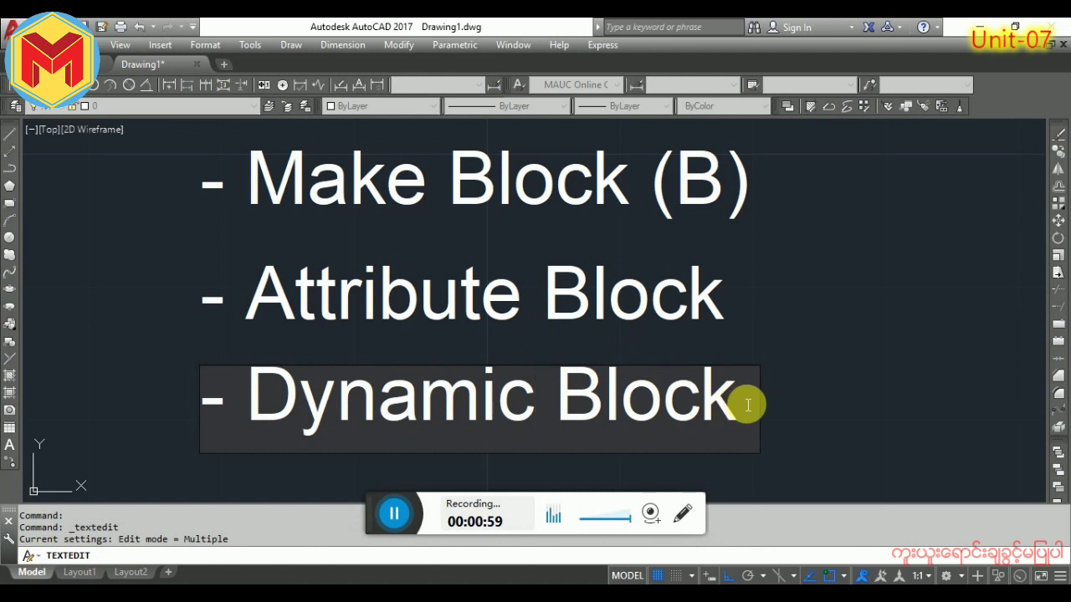
{"action": "left_click", "coordinate": [829, 379]}
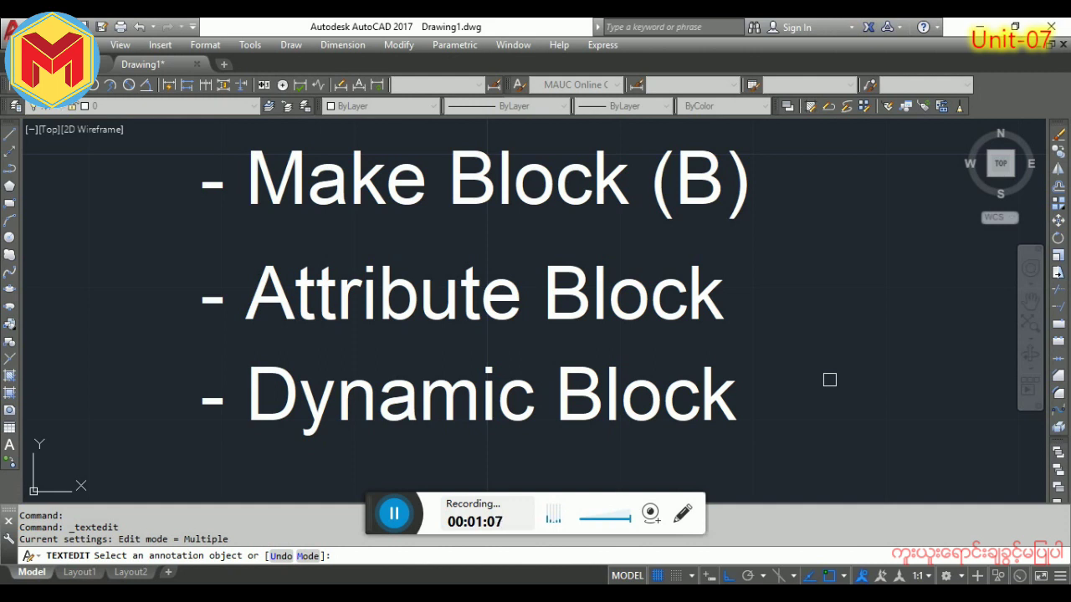
Copy the Make Block (B) line to the right of the list.
{"action": "key", "text": "Escape"}
{"action": "scroll", "coordinate": [829, 380], "scroll_direction": "down", "scroll_amount": 2}
{"action": "scroll", "coordinate": [661, 368], "scroll_direction": "up", "scroll_amount": 1}
{"action": "left_click", "coordinate": [669, 265]}
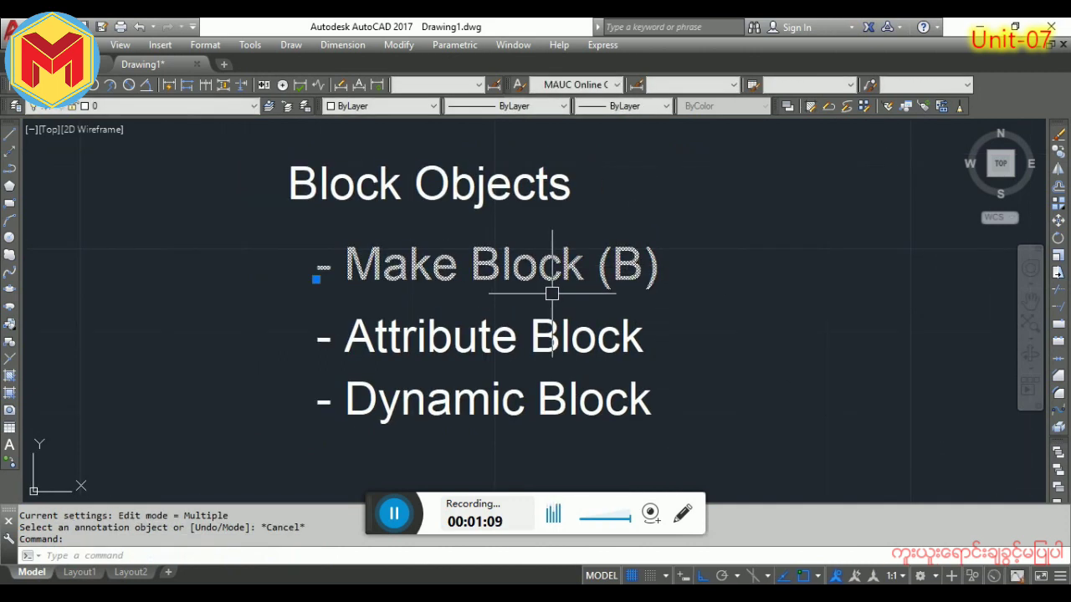
{"action": "type", "text": "co"}
{"action": "key", "text": "Return"}
{"action": "left_click", "coordinate": [516, 266]}
{"action": "scroll", "coordinate": [515, 266], "scroll_direction": "down", "scroll_amount": 2}
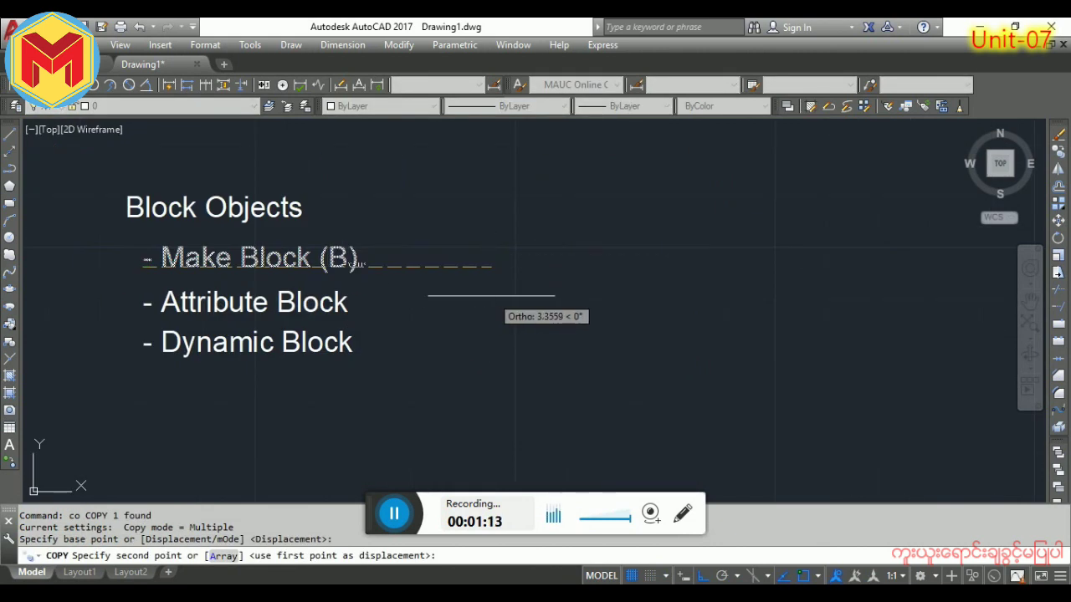
{"action": "left_click", "coordinate": [606, 266]}
{"action": "scroll", "coordinate": [605, 266], "scroll_direction": "up", "scroll_amount": 2}
{"action": "key", "text": "Return"}
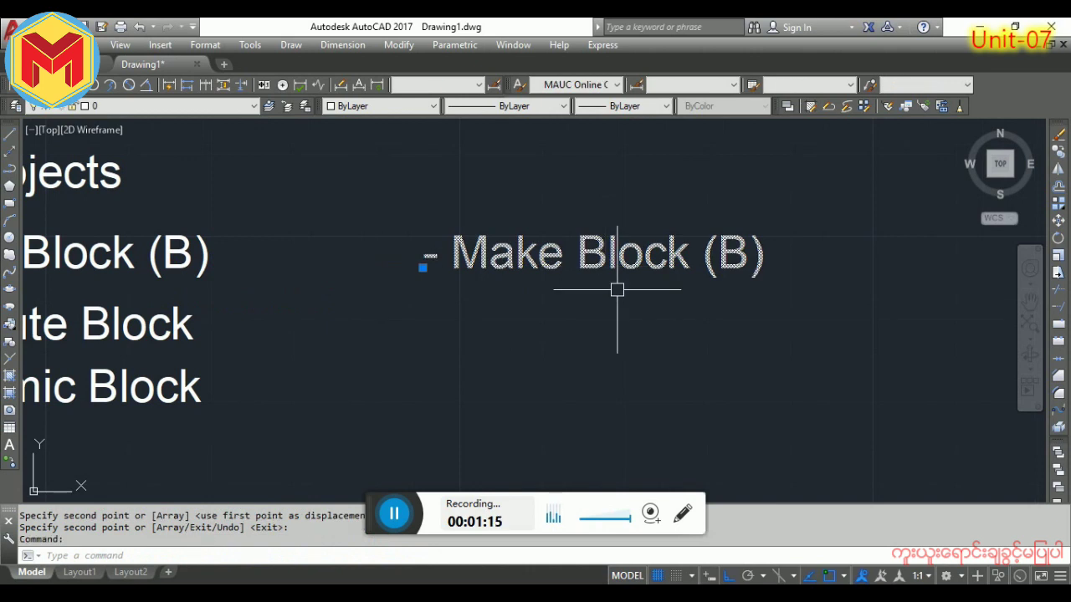
{"action": "key", "text": "Escape"}
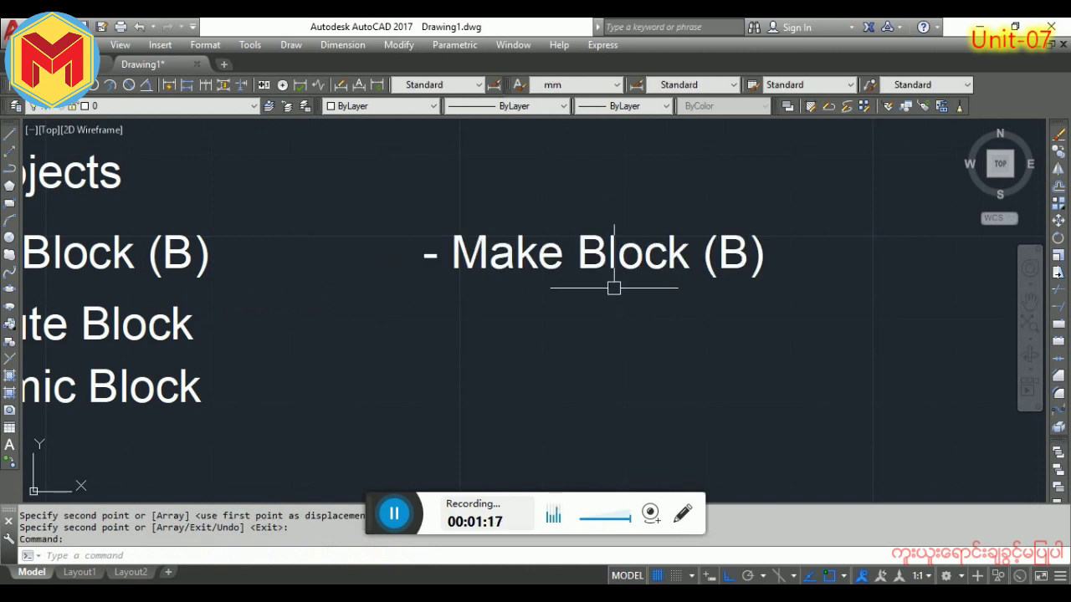
Copy the Attribute Block line beside the right-hand Make Block (B).
{"action": "type", "text": "rec"}
{"action": "key", "text": "Return"}
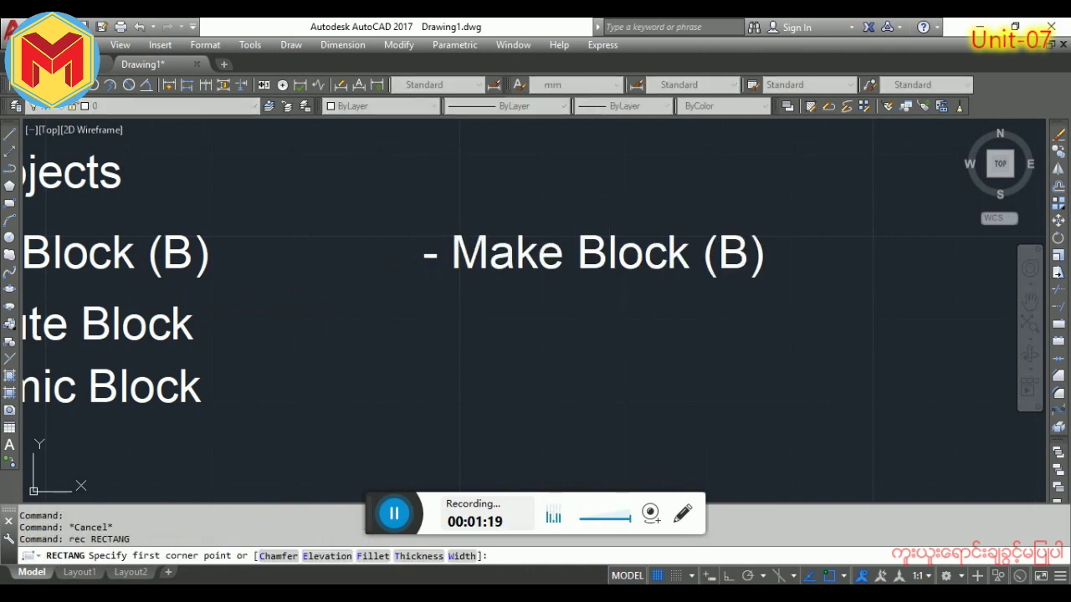
{"action": "key", "text": "Escape"}
{"action": "middle_click_drag", "start_coordinate": [256, 284], "coordinate": [322, 272]}
{"action": "type", "text": "co"}
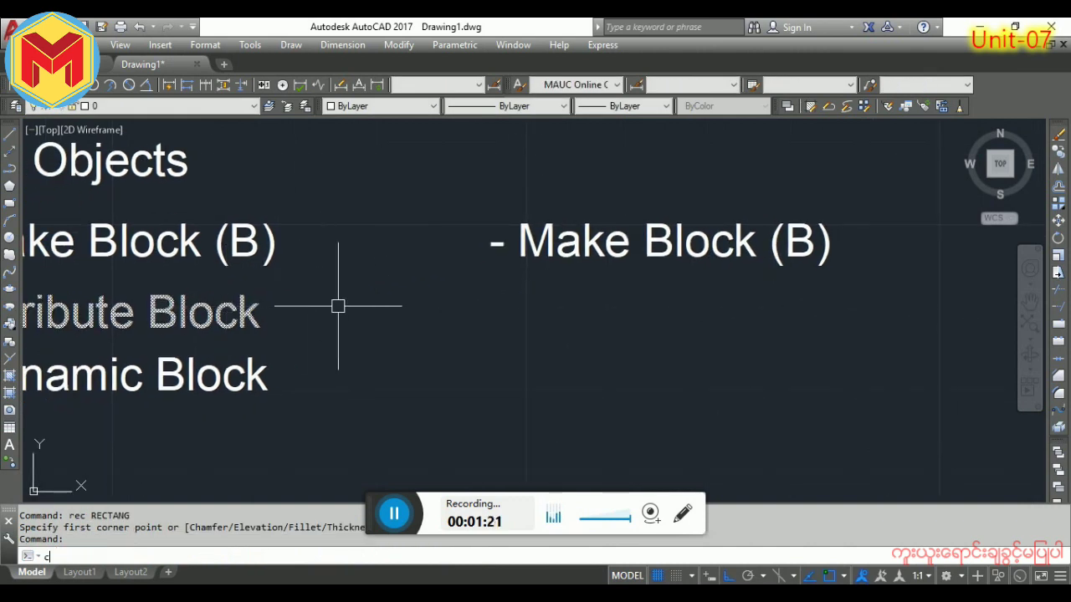
{"action": "key", "text": "Return"}
{"action": "left_click", "coordinate": [310, 320]}
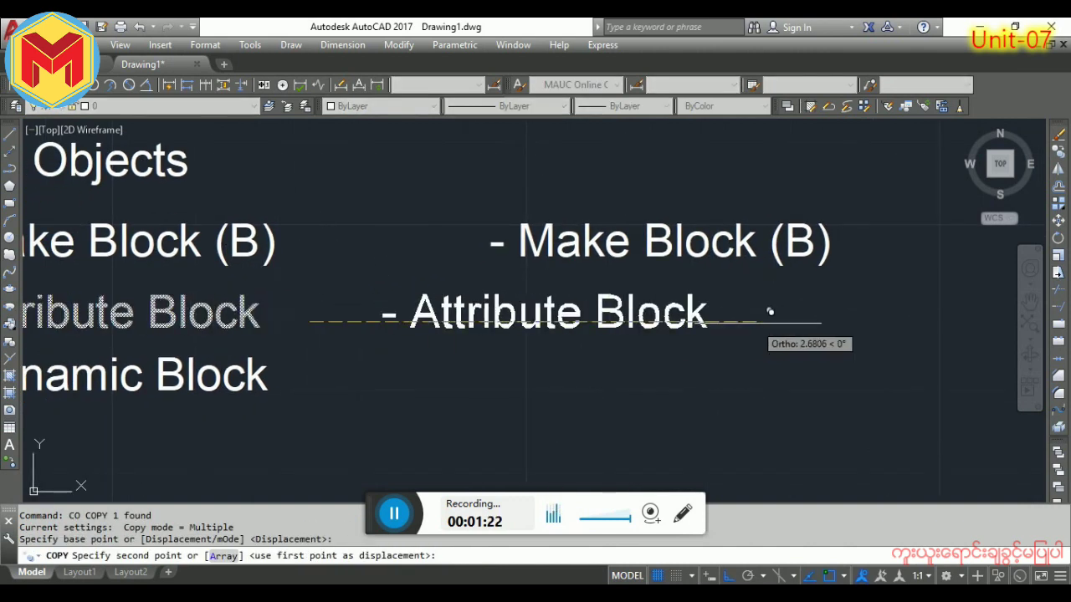
{"action": "left_click", "coordinate": [875, 312]}
{"action": "key", "text": "Return"}
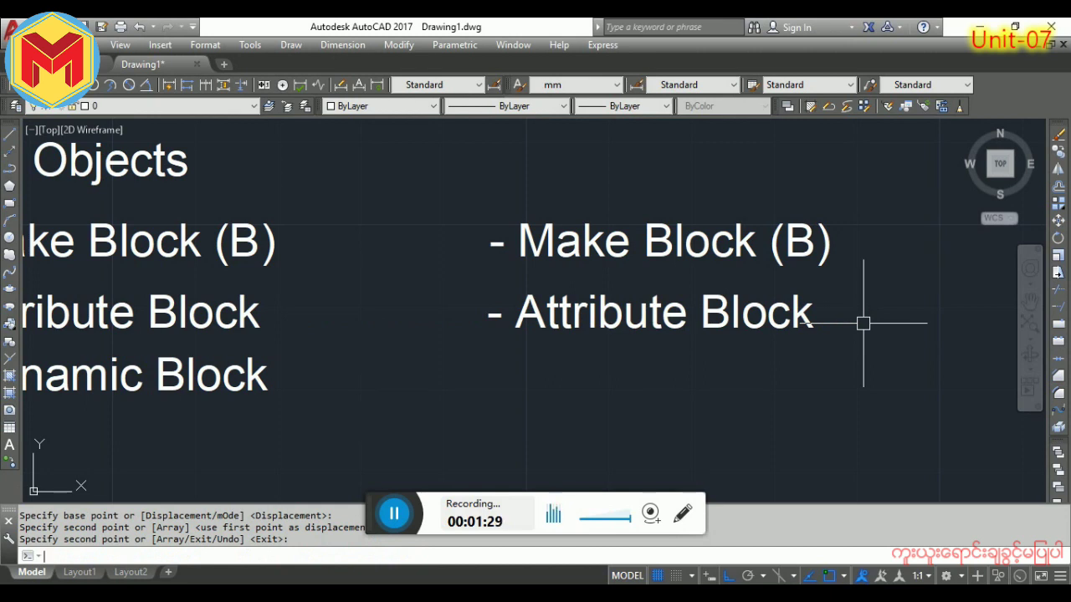
Copy the Dynamic Block line to a new position.
{"action": "scroll", "coordinate": [863, 322], "scroll_direction": "down", "scroll_amount": 2}
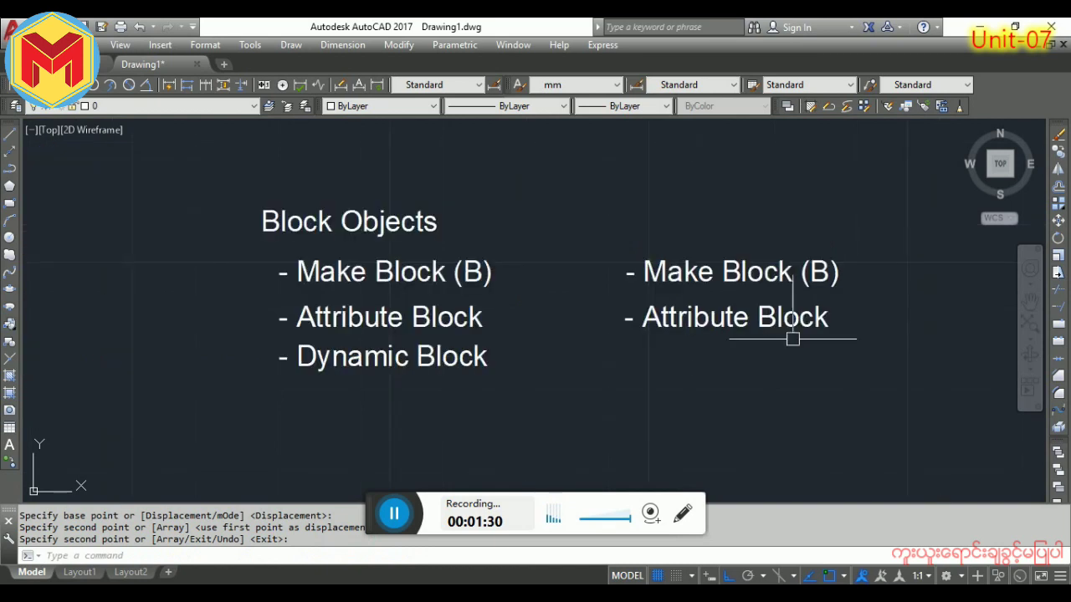
{"action": "left_click", "coordinate": [418, 355]}
{"action": "middle_click_drag", "start_coordinate": [521, 373], "coordinate": [502, 314]}
{"action": "scroll", "coordinate": [501, 314], "scroll_direction": "up", "scroll_amount": 2}
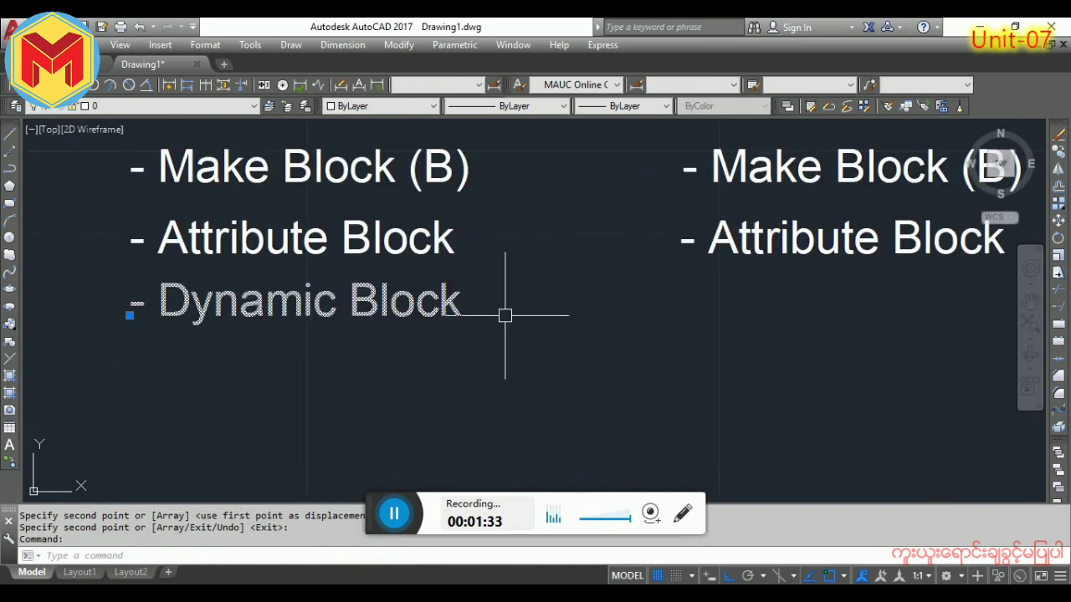
{"action": "type", "text": "co"}
{"action": "key", "text": "Return"}
{"action": "middle_click_drag", "start_coordinate": [492, 318], "coordinate": [493, 189]}
{"action": "left_click", "coordinate": [480, 210]}
{"action": "left_click", "coordinate": [497, 430]}
{"action": "key", "text": "Return"}
{"action": "mouse_move", "coordinate": [496, 430]}
{"action": "middle_mouse_down"}
{"action": "mouse_move", "coordinate": [479, 299]}
{"action": "mouse_move", "coordinate": [583, 306]}
{"action": "middle_mouse_up"}
{"action": "key", "text": "Return"}
Copy the Dynamic Block line to just below itself.
{"action": "scroll", "coordinate": [418, 330], "scroll_direction": "up", "scroll_amount": 2}
{"action": "type", "text": "co"}
{"action": "key", "text": "Return"}
{"action": "left_click", "coordinate": [584, 308]}
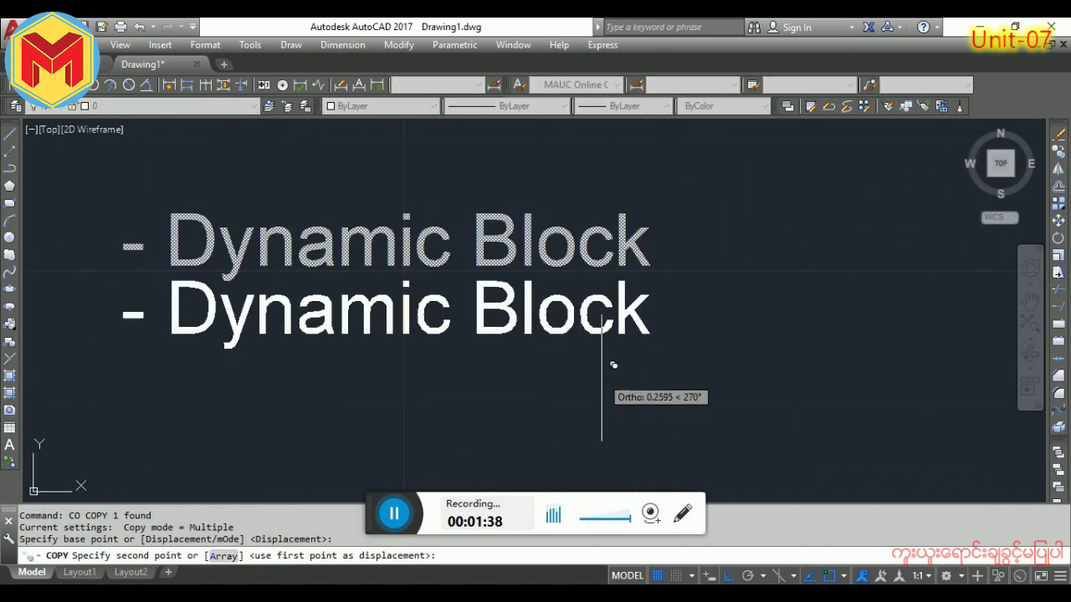
{"action": "left_click", "coordinate": [610, 416]}
{"action": "key", "text": "Return"}
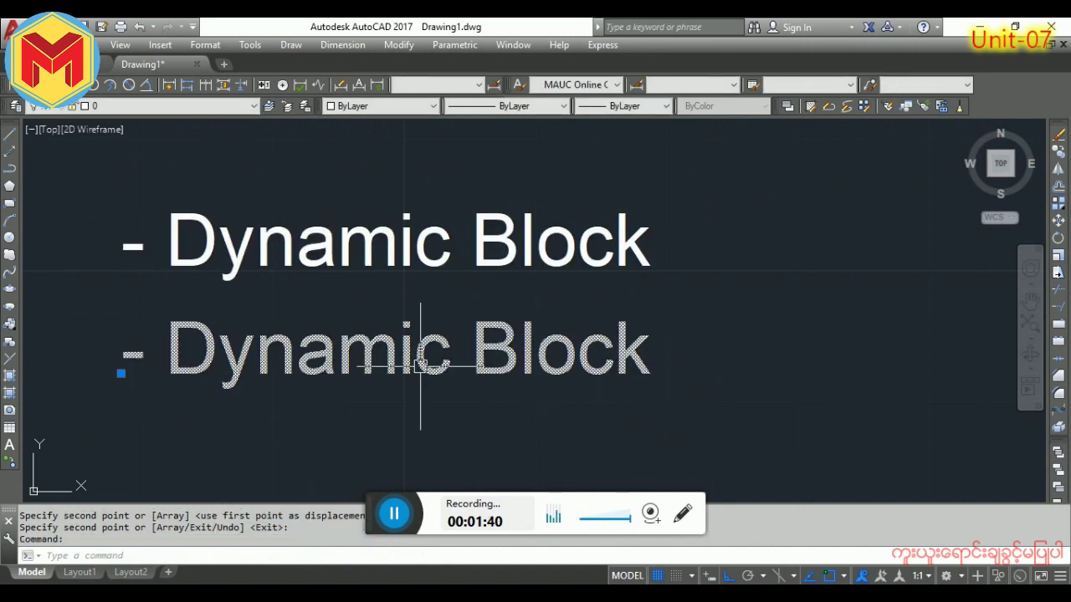
Retype the copy as '( ToolPalettes ) TP, Ctrl+3'.
{"action": "double_click", "coordinate": [421, 373]}
{"action": "type", "text": "("}
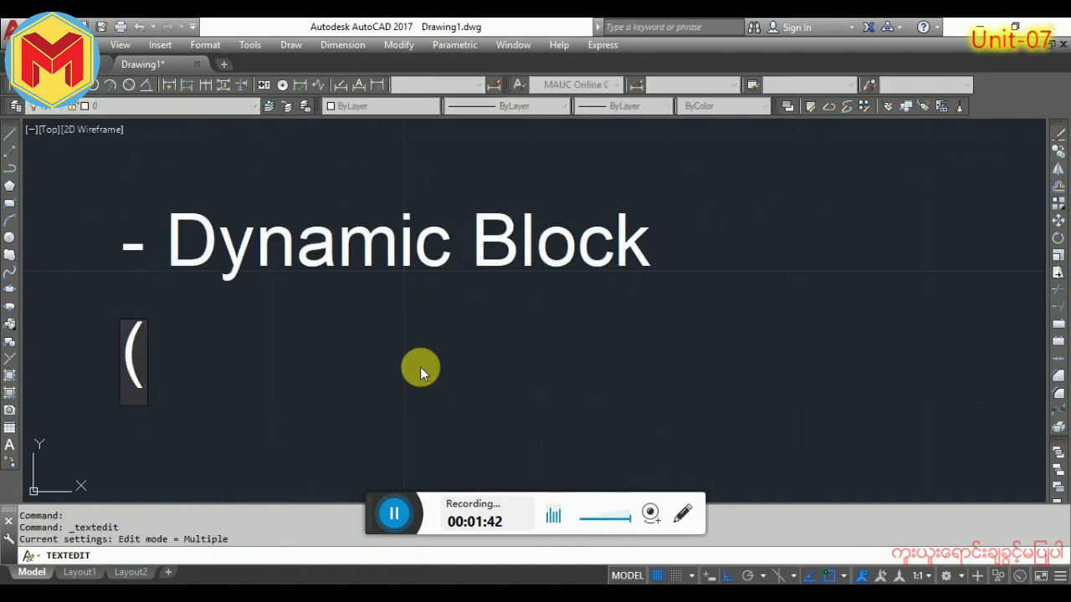
{"action": "type", "text": " Tool"}
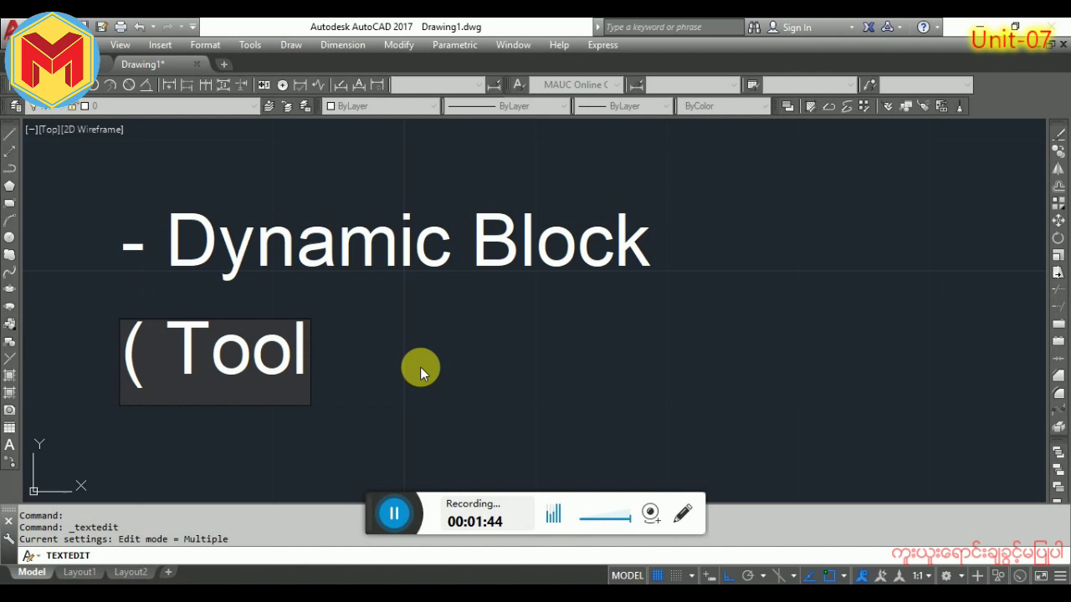
{"action": "type", "text": " Paltee"}
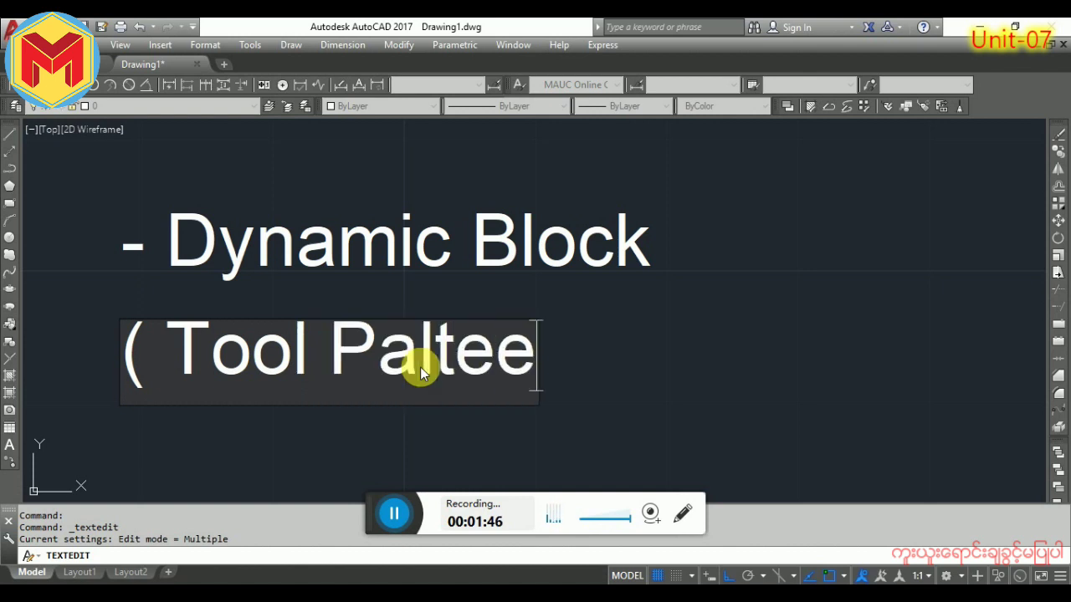
{"action": "key", "text": "BackSpace"}
{"action": "key", "text": "BackSpace"}
{"action": "key", "text": "BackSpace"}
{"action": "type", "text": "ette"}
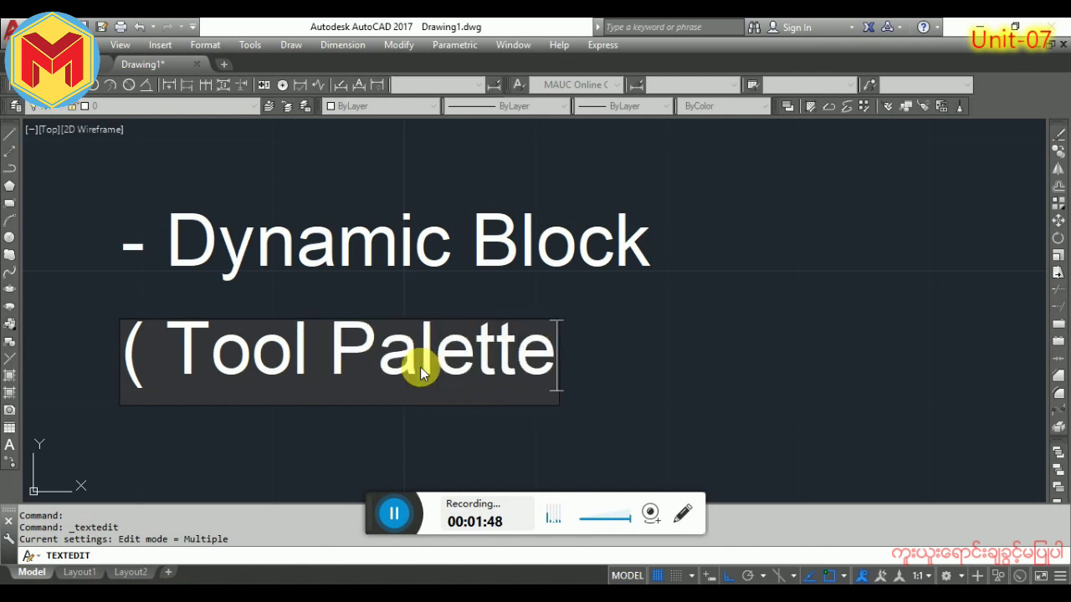
{"action": "type", "text": "s"}
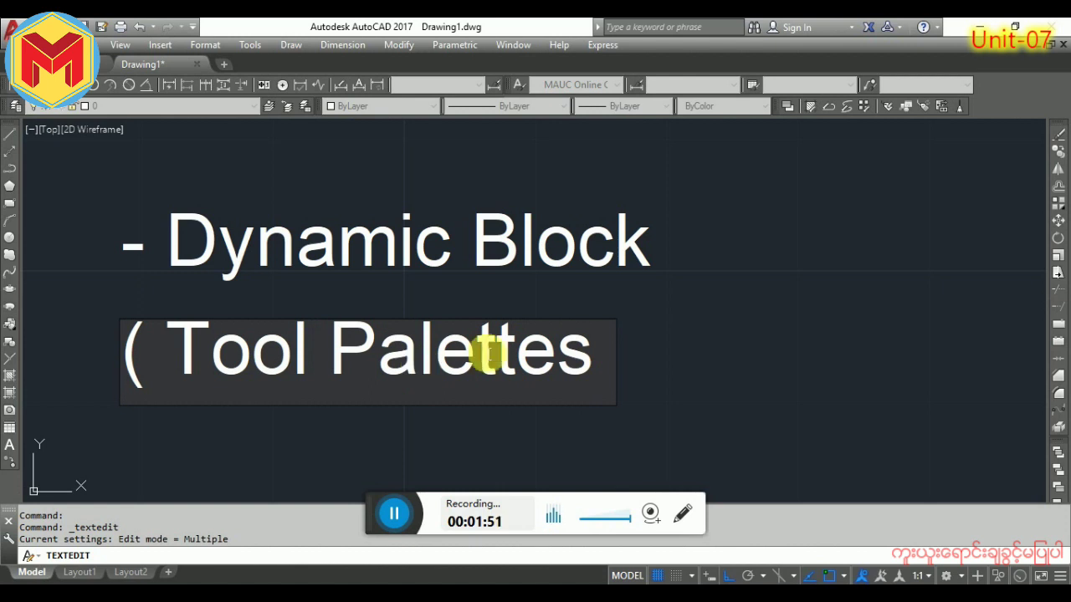
{"action": "left_click", "coordinate": [335, 375]}
{"action": "key", "text": "BackSpace"}
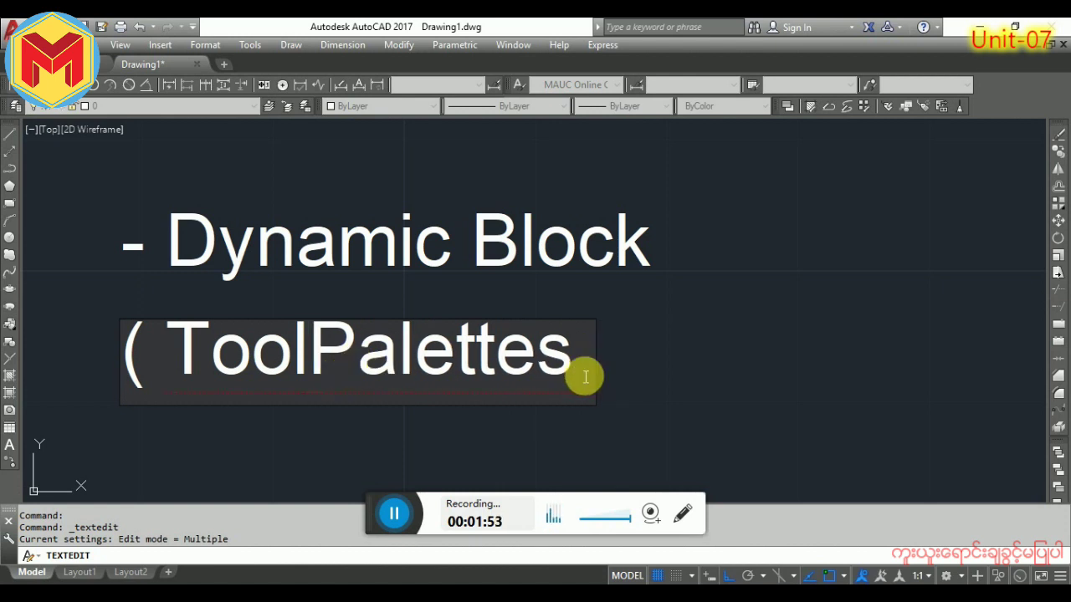
{"action": "type", "text": "("}
{"action": "key", "text": "BackSpace"}
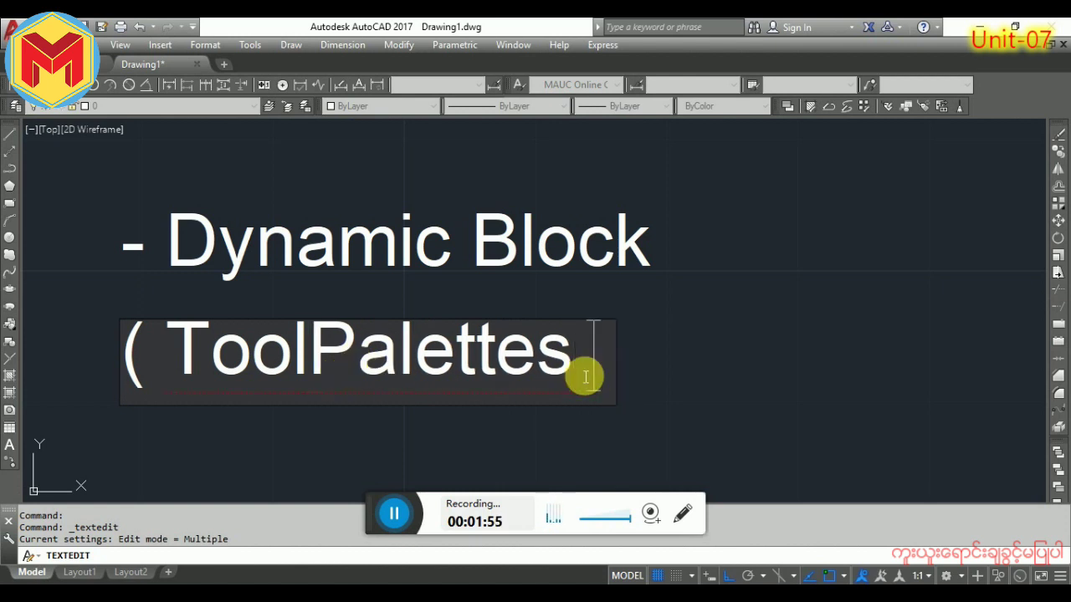
{"action": "type", "text": ") TP"}
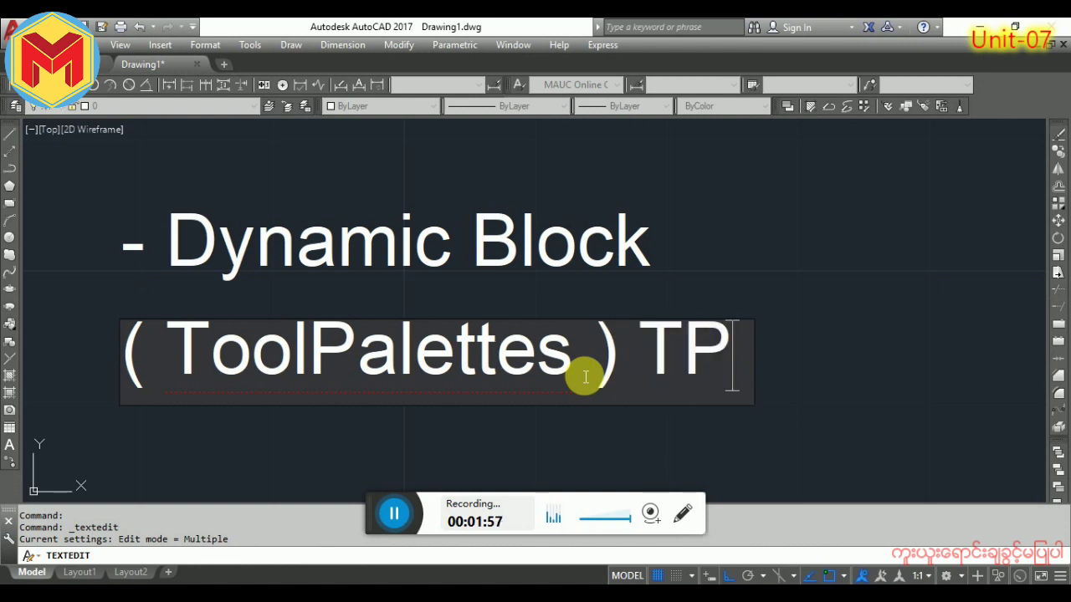
{"action": "type", "text": ", Ctrl"}
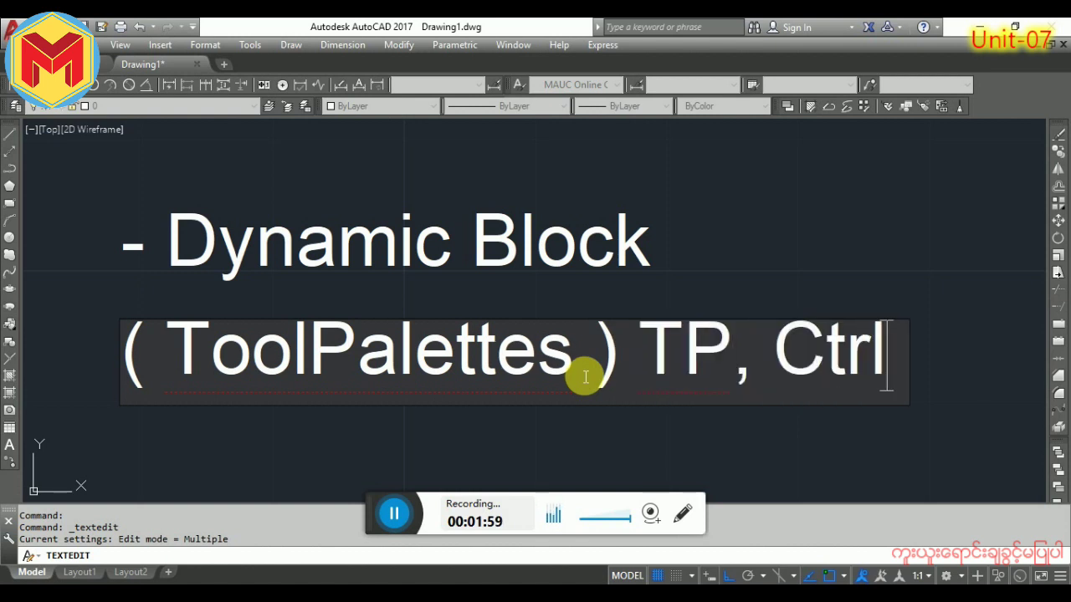
{"action": "type", "text": "+3"}
{"action": "left_click", "coordinate": [683, 297]}
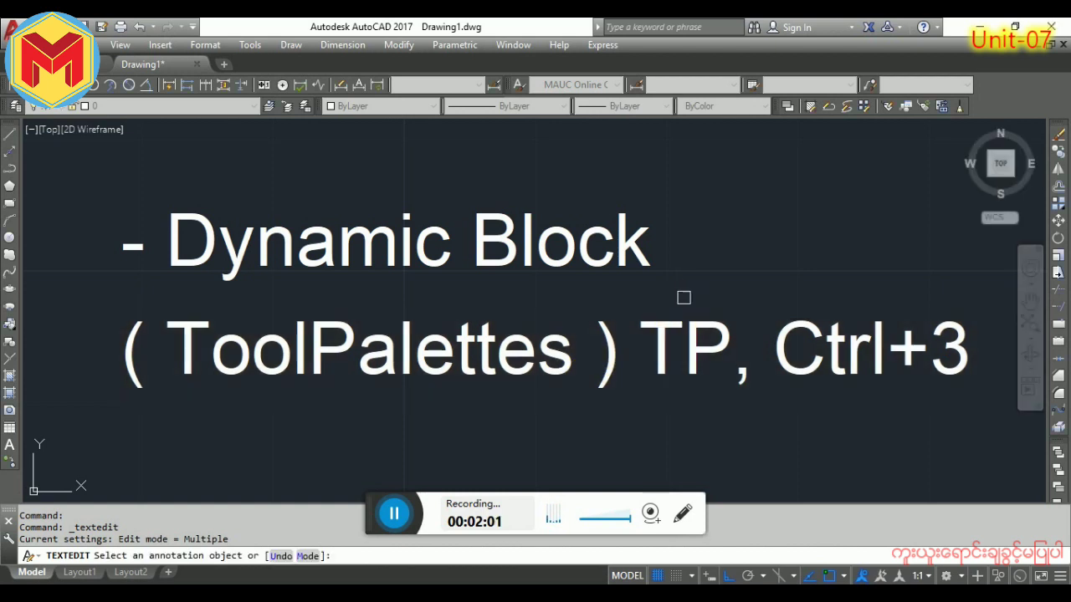
{"action": "key", "text": "Escape"}
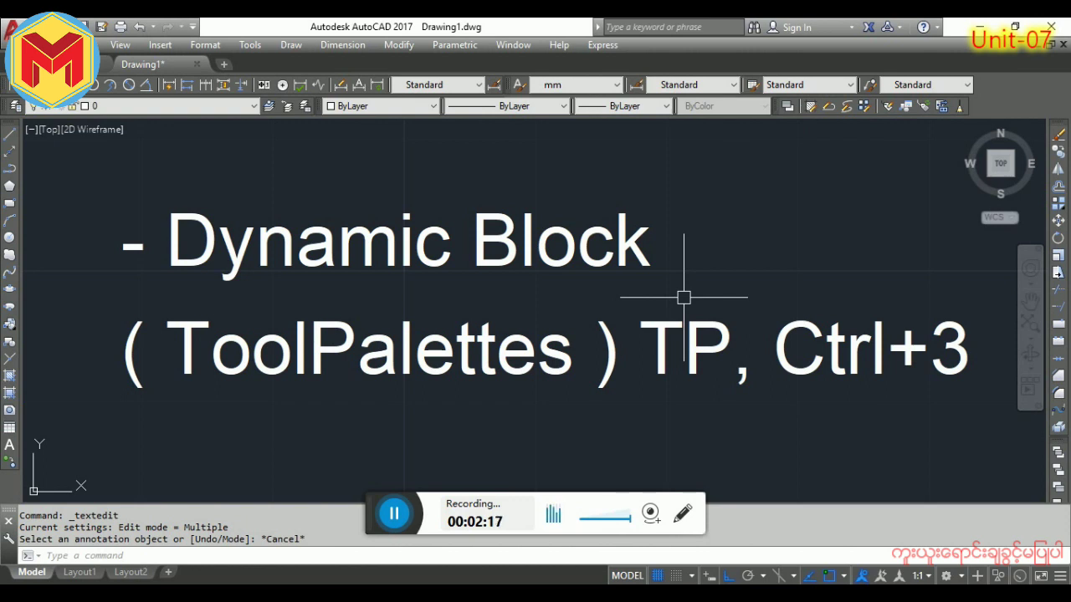
Open the Tool Palettes window with TP and nudge it slightly upward.
{"action": "scroll", "coordinate": [539, 297], "scroll_direction": "down", "scroll_amount": 4}
{"action": "scroll", "coordinate": [535, 301], "scroll_direction": "down", "scroll_amount": 6}
{"action": "middle_click_drag", "start_coordinate": [751, 270], "coordinate": [451, 357]}
{"action": "type", "text": "t"}
{"action": "key", "text": "Return"}
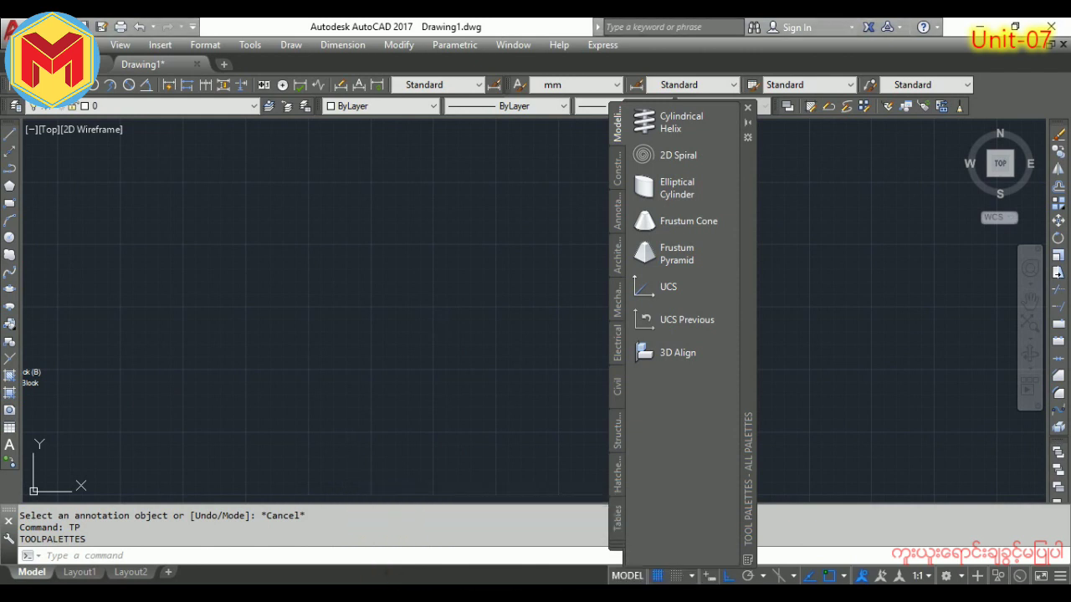
{"action": "left_click_drag", "start_coordinate": [749, 475], "coordinate": [739, 433]}
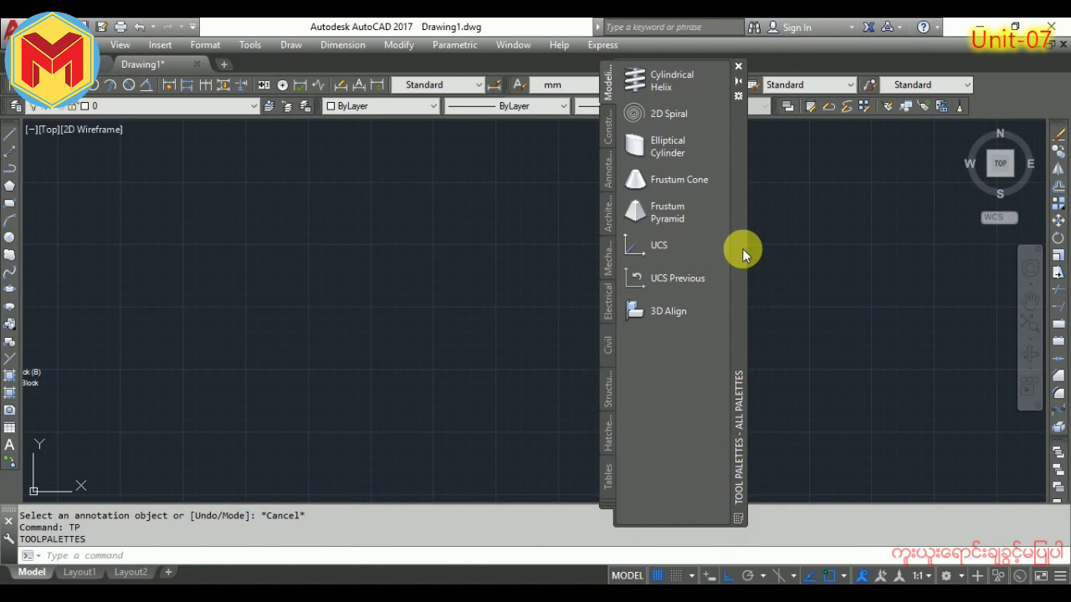
Browse the Constraints, Annotation, Architectural, Mechanical, Electrical, Civil and Structural palette tabs.
{"action": "left_click", "coordinate": [601, 144]}
{"action": "left_click", "coordinate": [609, 176]}
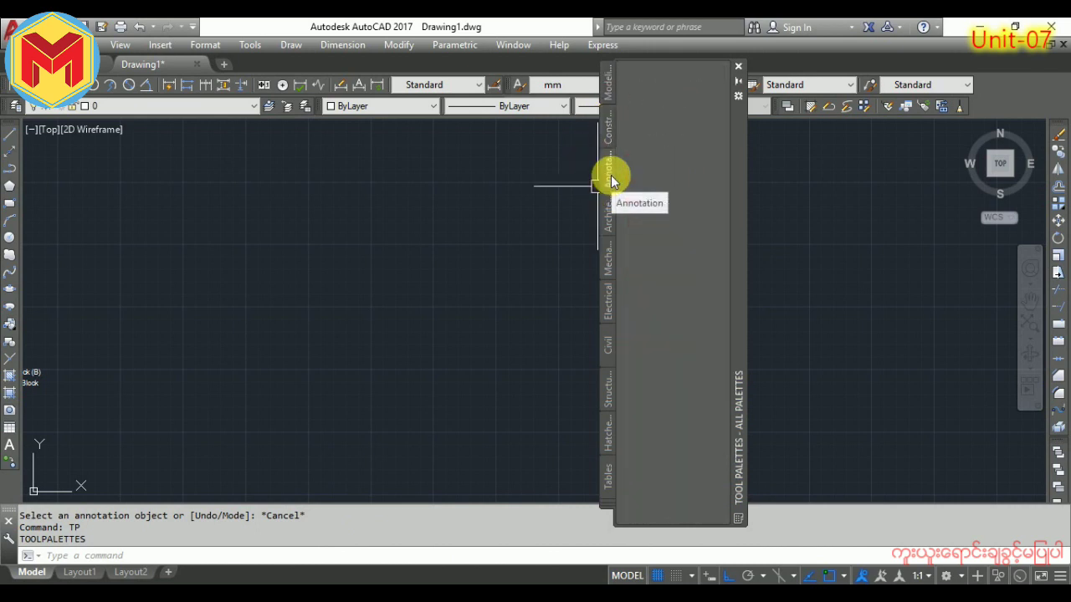
{"action": "left_click", "coordinate": [609, 207]}
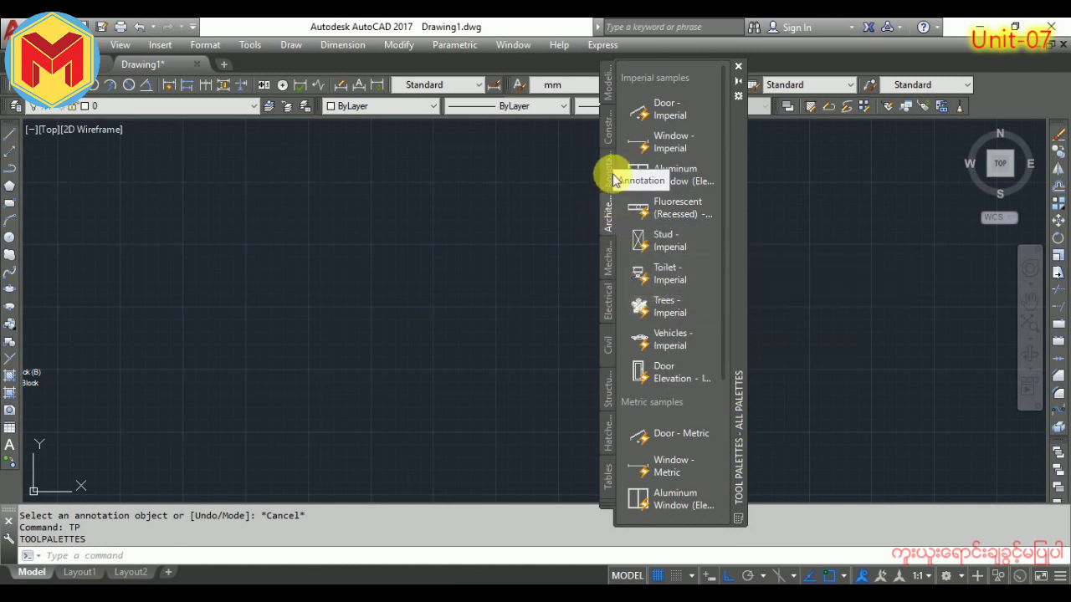
{"action": "left_click", "coordinate": [610, 255]}
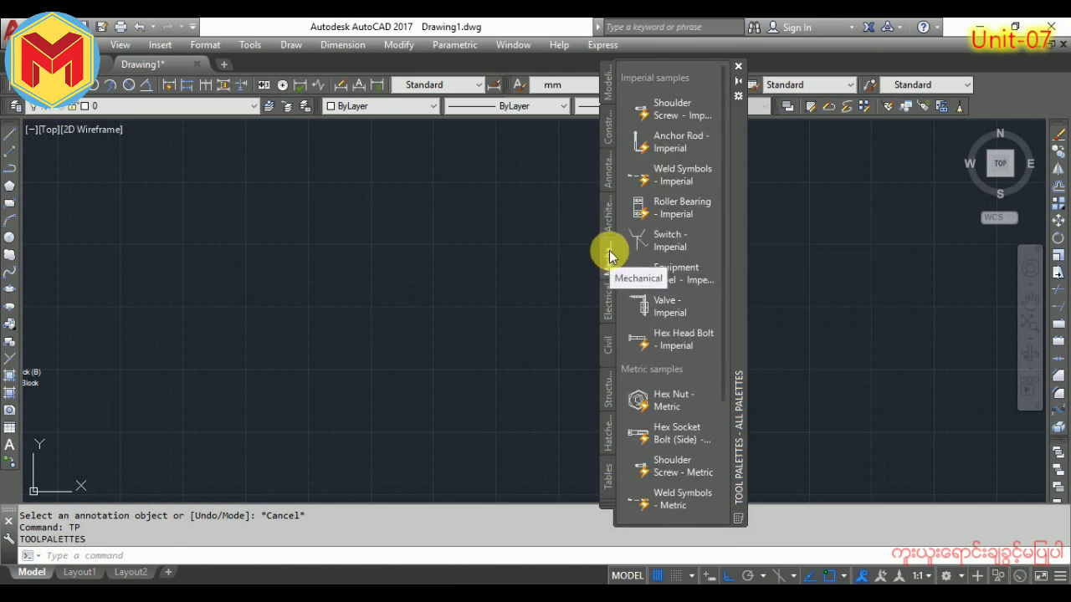
{"action": "left_click", "coordinate": [607, 293]}
{"action": "left_click", "coordinate": [611, 332]}
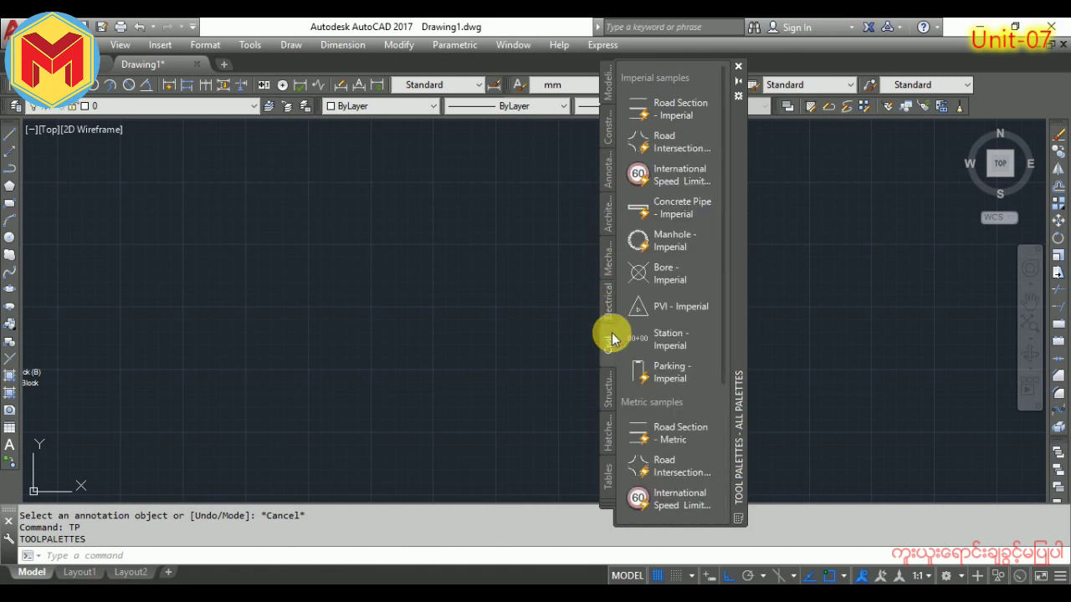
{"action": "left_click", "coordinate": [608, 404]}
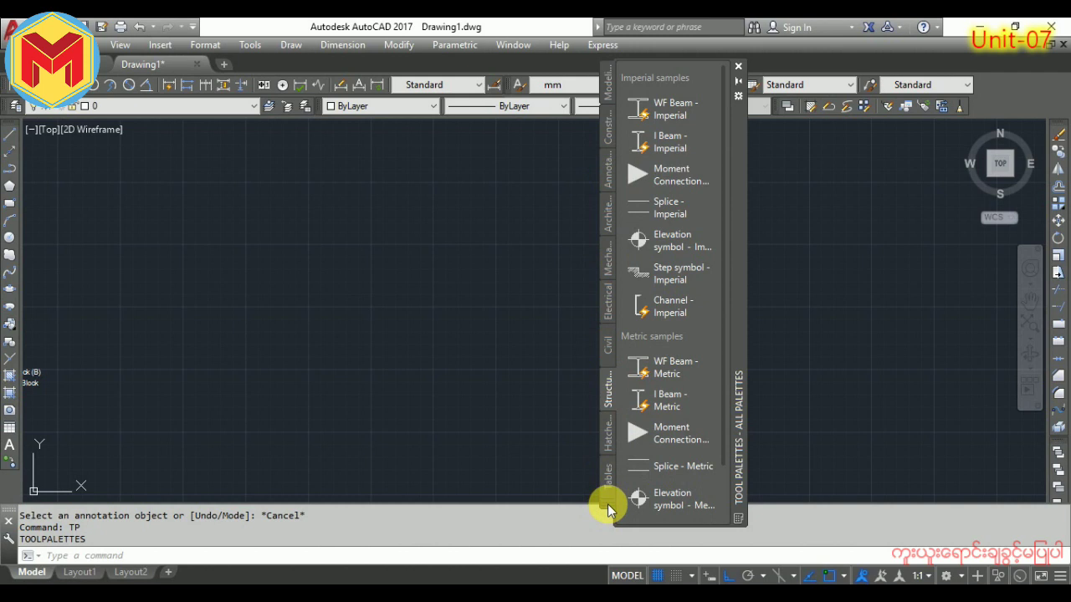
Review the palette group list, then revisit Structural, Civil and Mechanical, ending on Architectural.
{"action": "left_click", "coordinate": [608, 503]}
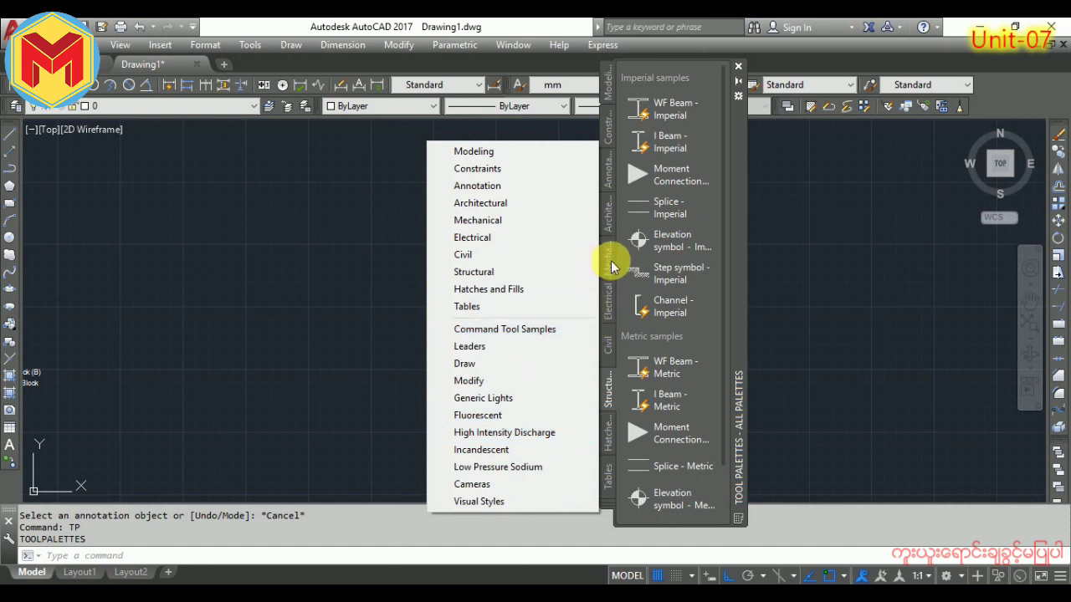
{"action": "left_click", "coordinate": [607, 224]}
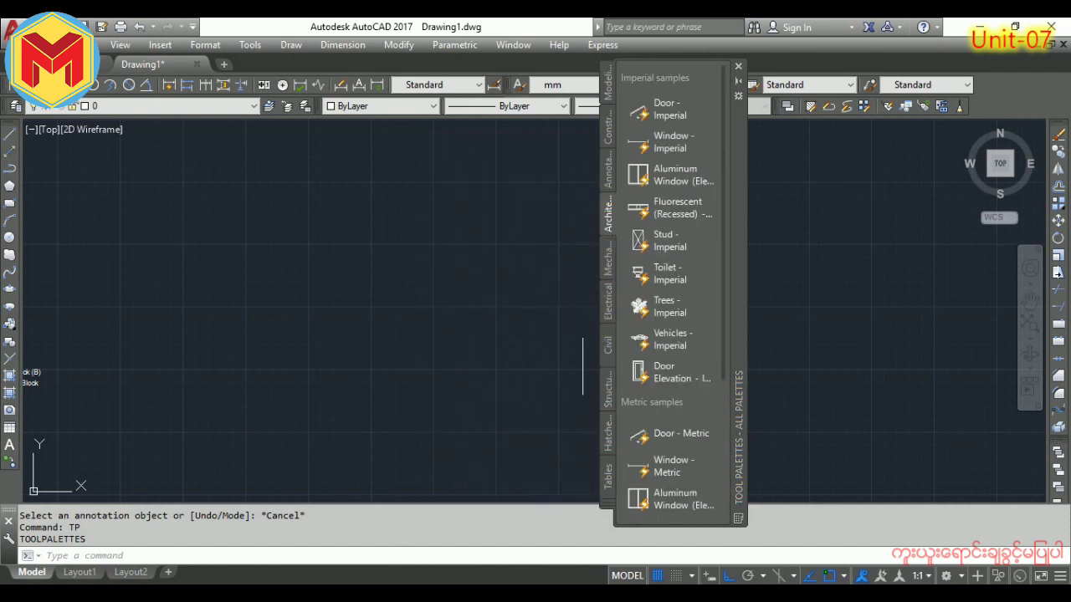
{"action": "left_click", "coordinate": [607, 376]}
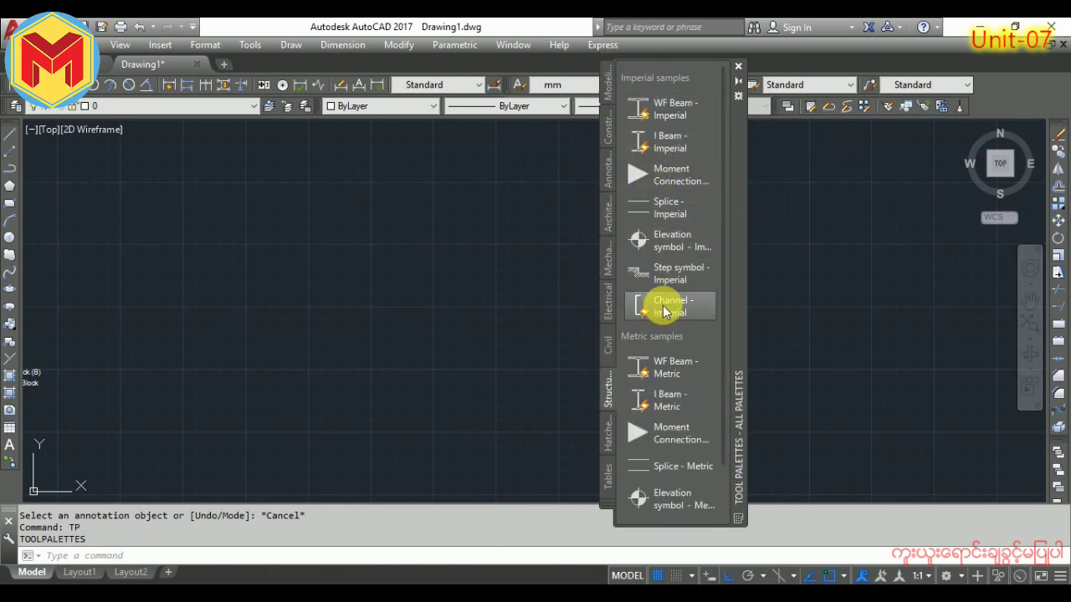
{"action": "left_click", "coordinate": [609, 347]}
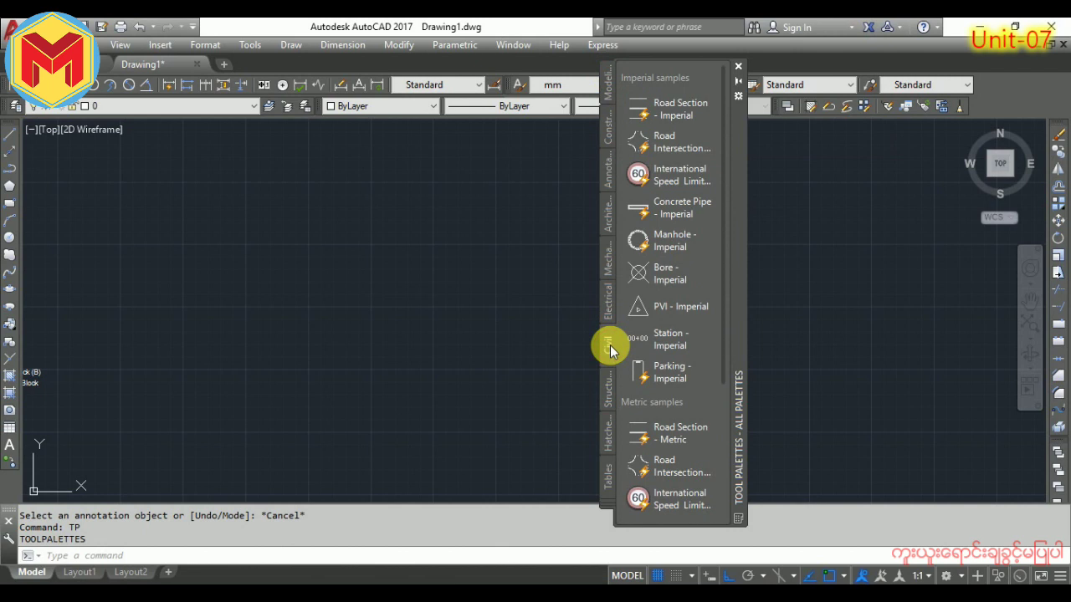
{"action": "left_click", "coordinate": [606, 269]}
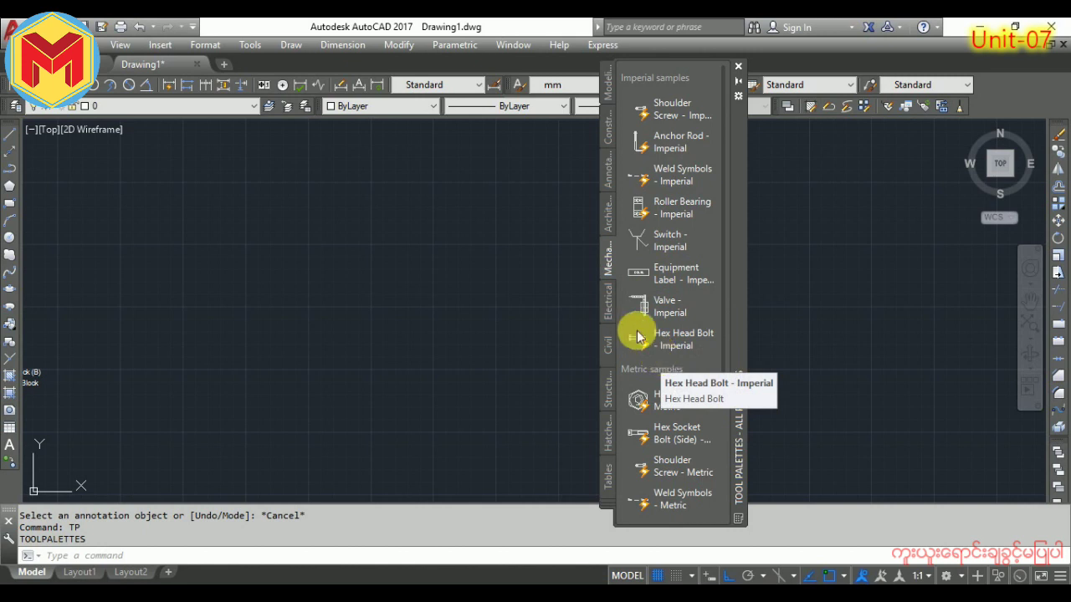
{"action": "left_click", "coordinate": [608, 225]}
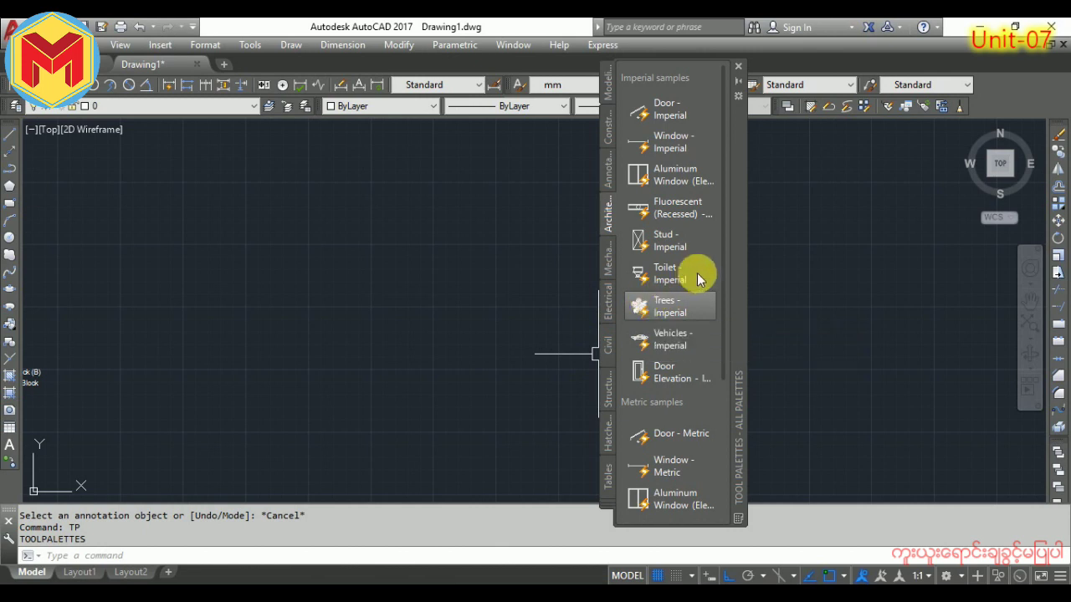
Insert the Trees - Imperial sample block, regenerate, and move the tree to a new position.
{"action": "left_click", "coordinate": [637, 308]}
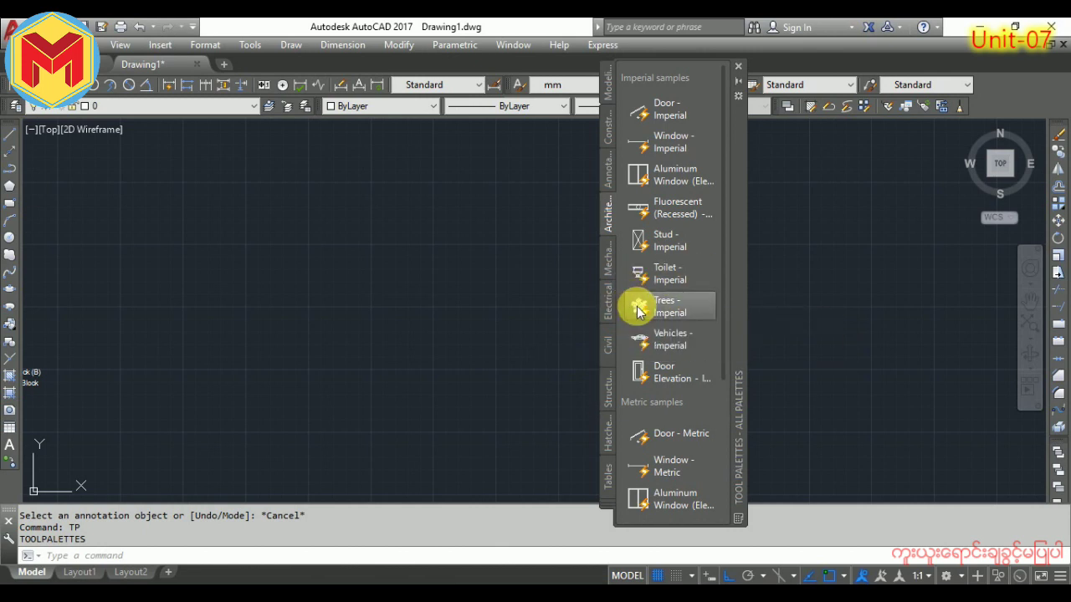
{"action": "scroll", "coordinate": [374, 281], "scroll_direction": "down", "scroll_amount": 2}
{"action": "middle_click_drag", "start_coordinate": [374, 282], "coordinate": [321, 399]}
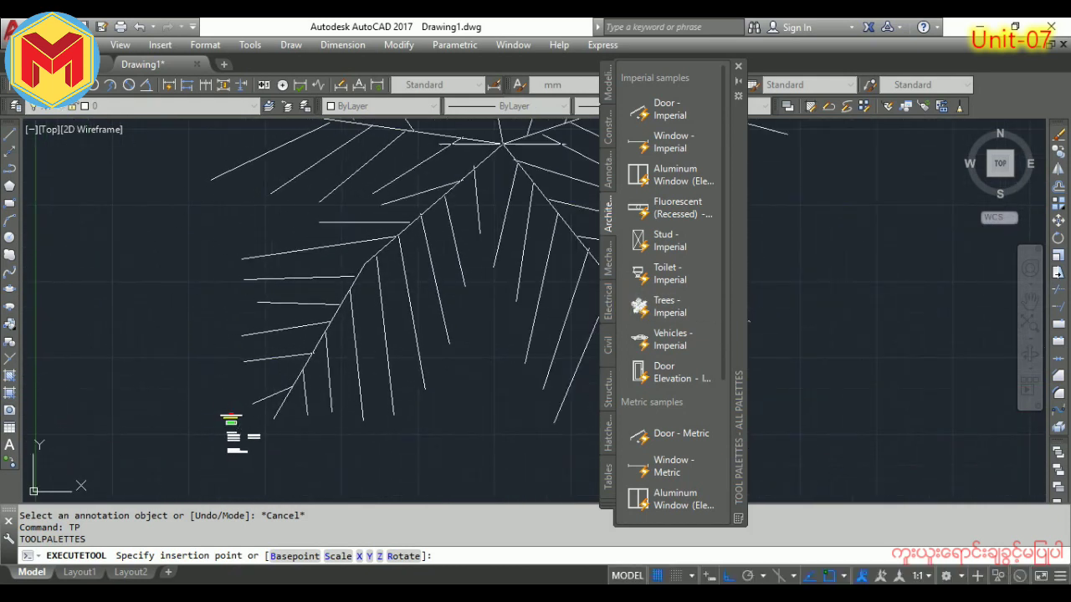
{"action": "type", "text": "r"}
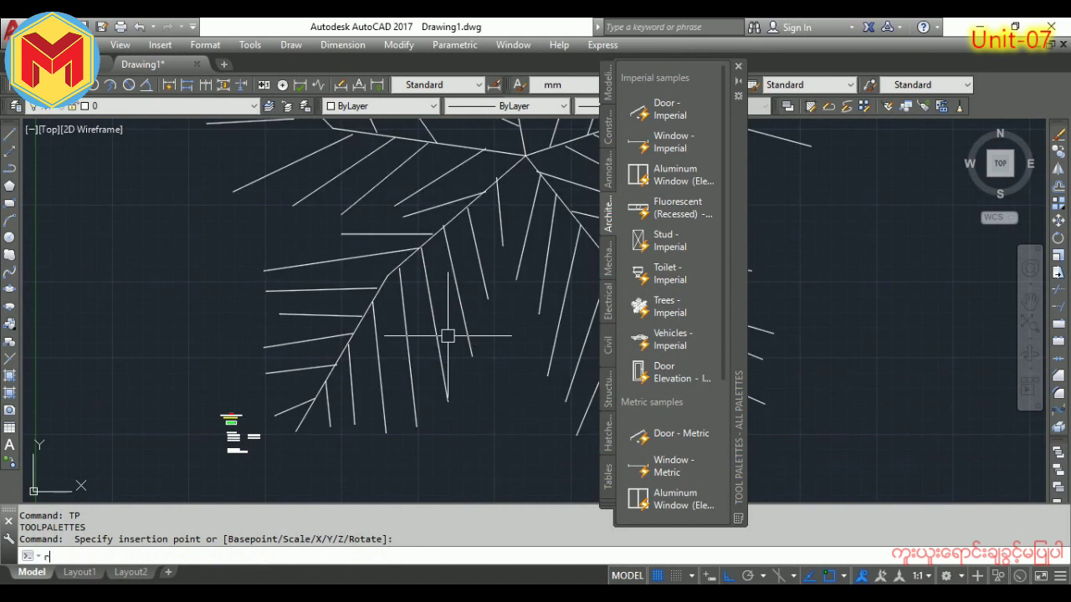
{"action": "type", "text": "e"}
{"action": "key", "text": "Return"}
{"action": "scroll", "coordinate": [447, 335], "scroll_direction": "down", "scroll_amount": 3}
{"action": "type", "text": "m"}
{"action": "key", "text": "Return"}
{"action": "left_click", "coordinate": [322, 385]}
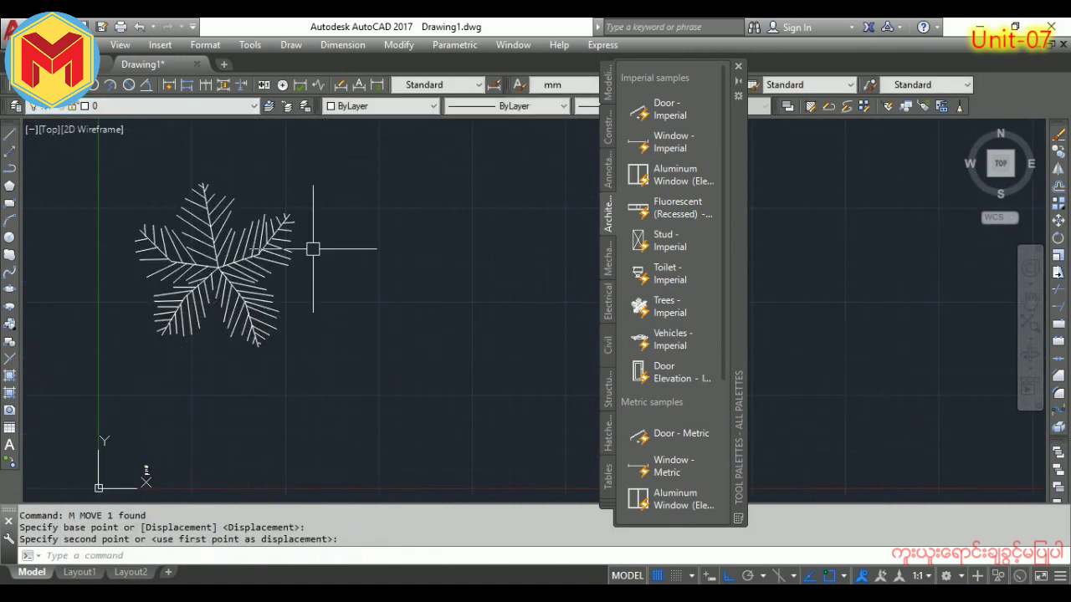
{"action": "left_click", "coordinate": [143, 170]}
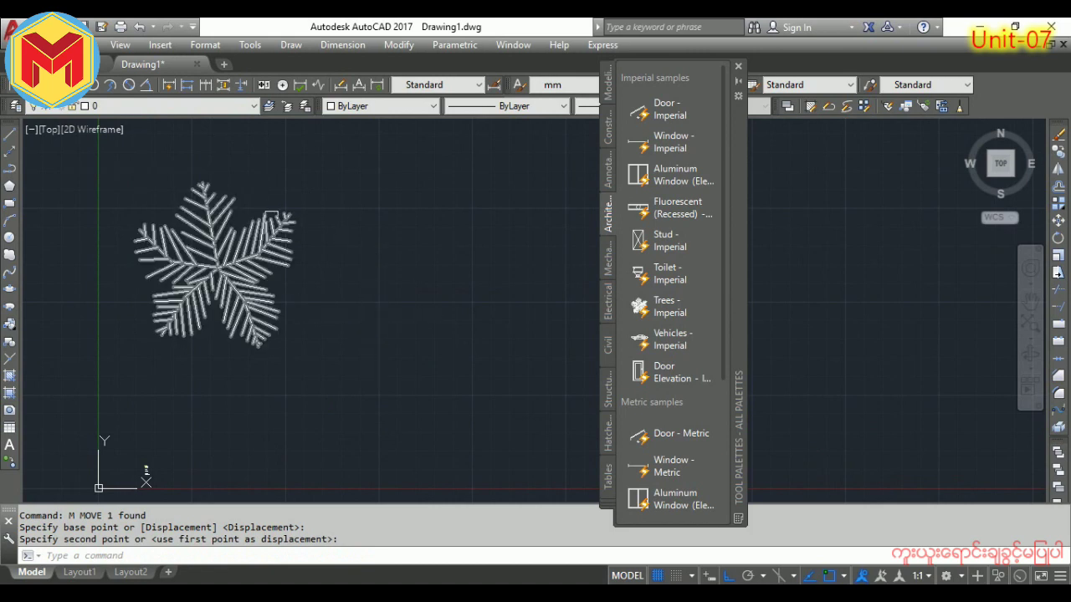
{"action": "left_click", "coordinate": [308, 240]}
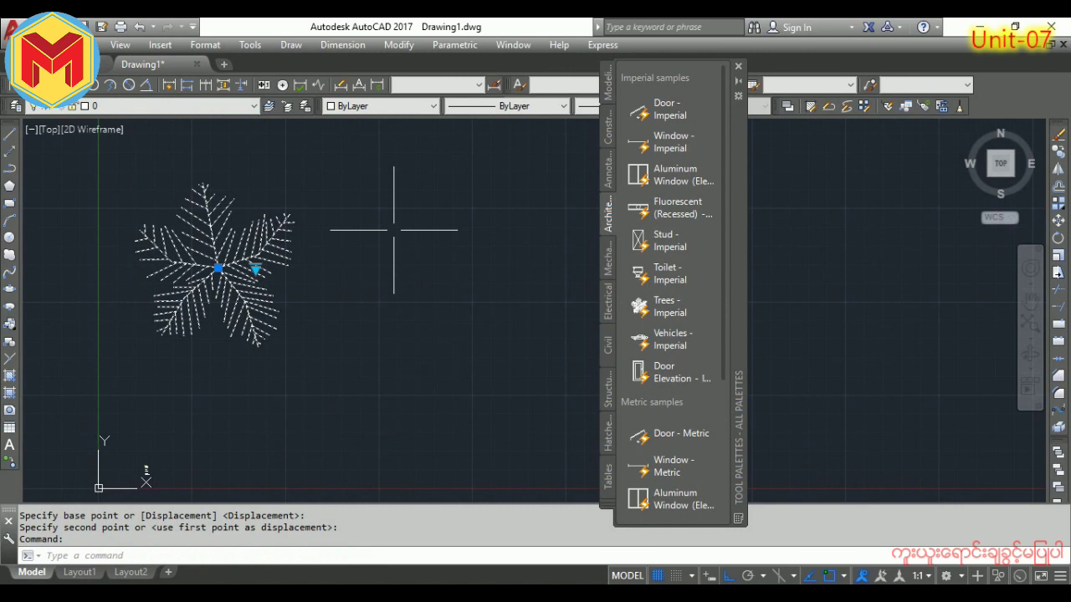
{"action": "scroll", "coordinate": [209, 245], "scroll_direction": "up", "scroll_amount": 2}
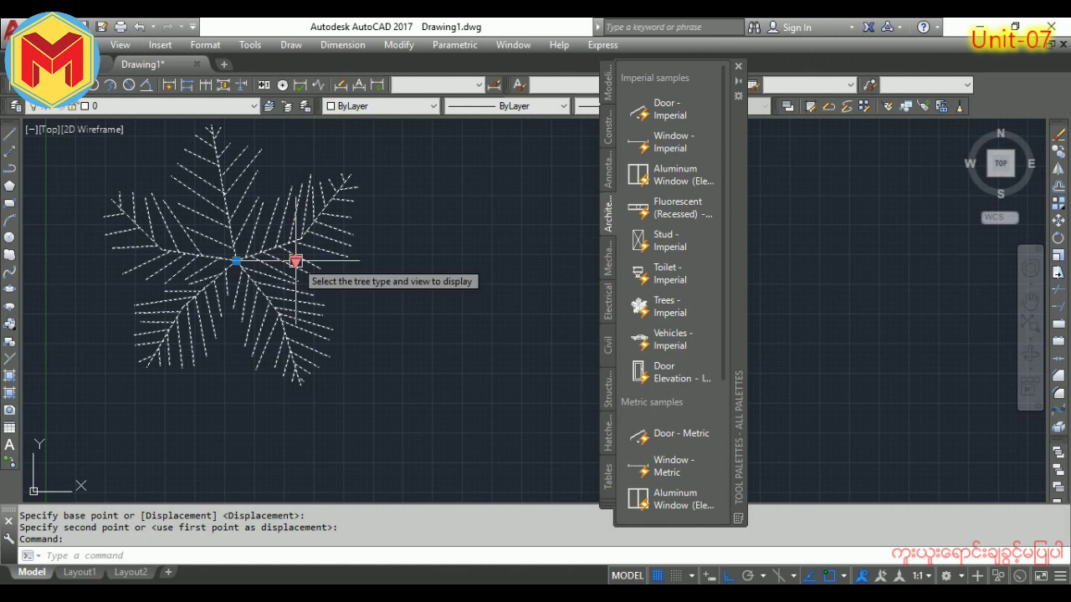
Switch the tree to Palm (Elevation) and copy it to the right.
{"action": "left_click", "coordinate": [295, 262]}
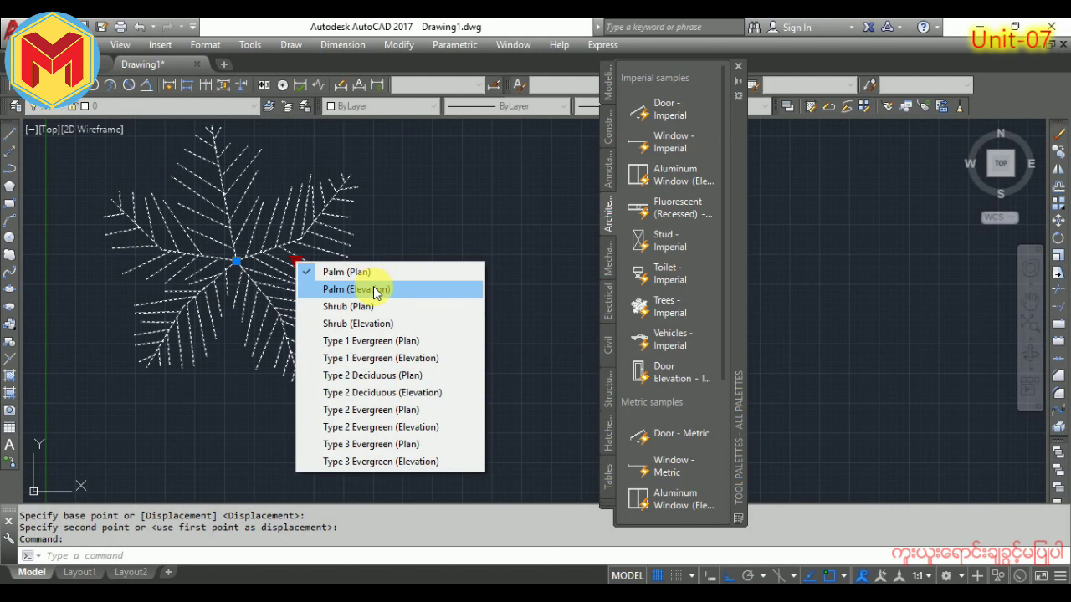
{"action": "left_click", "coordinate": [374, 290]}
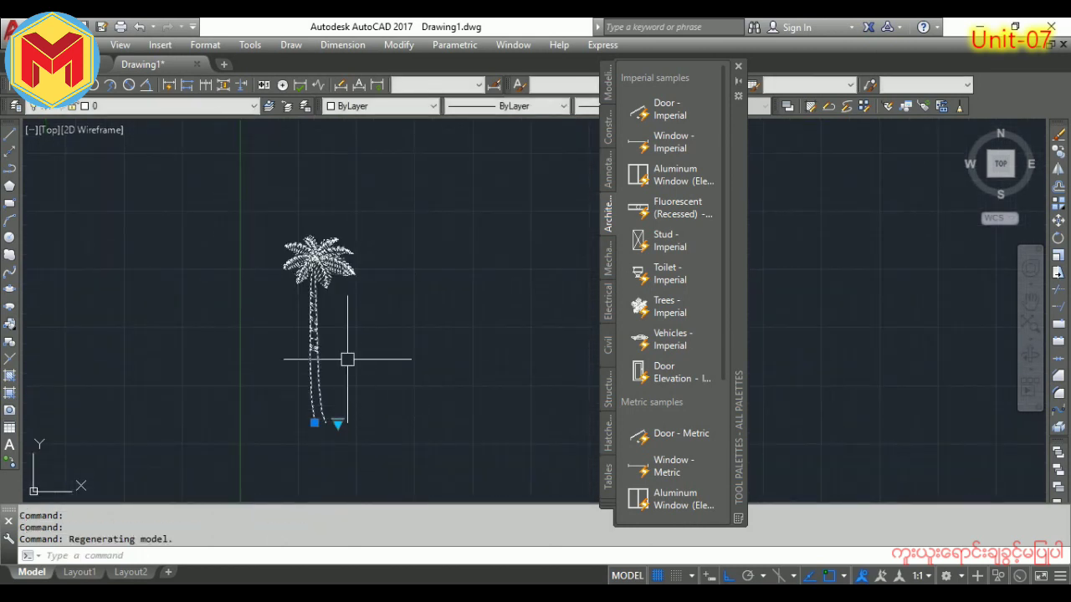
{"action": "middle_click_drag", "start_coordinate": [368, 366], "coordinate": [360, 360]}
{"action": "type", "text": "co"}
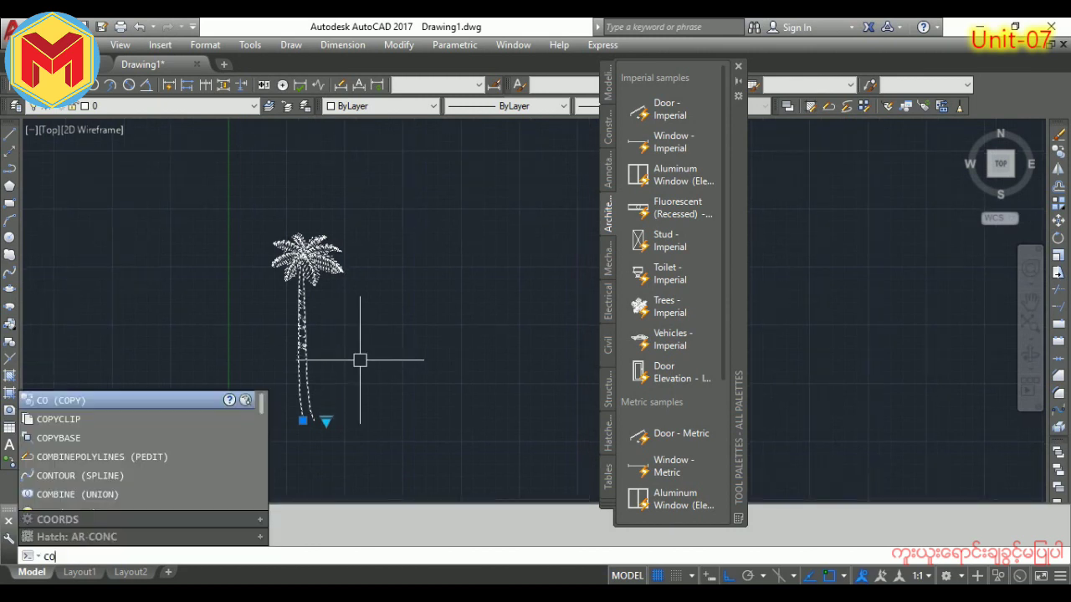
{"action": "key", "text": "Return"}
{"action": "left_click", "coordinate": [359, 360]}
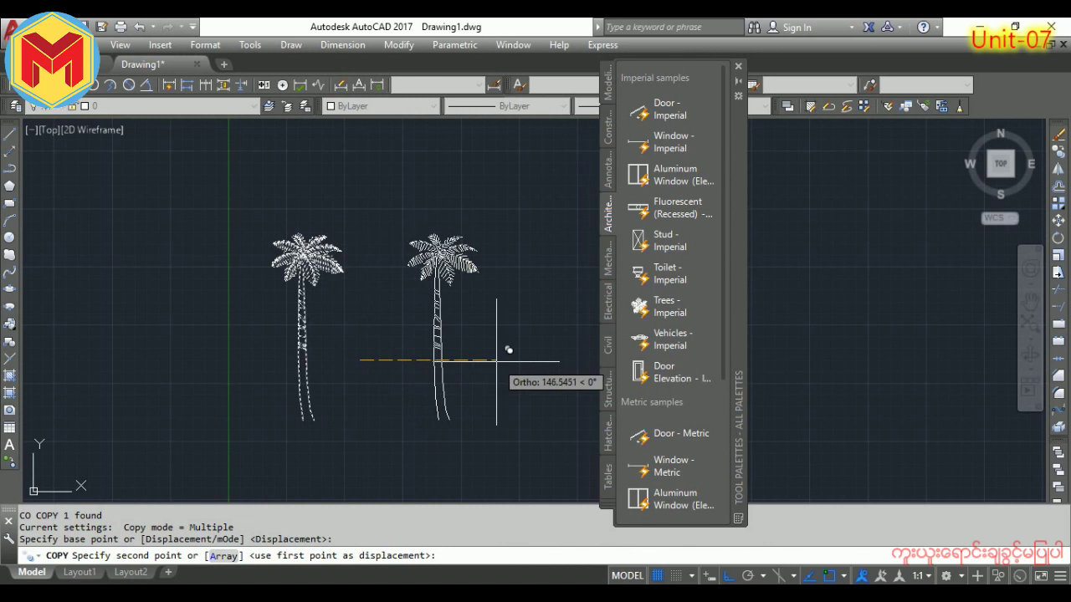
{"action": "left_click", "coordinate": [496, 361]}
{"action": "key", "text": "Return"}
Change the copied palm to the Type 1 Evergreen (Plan) symbol and deselect it.
{"action": "left_click", "coordinate": [485, 259]}
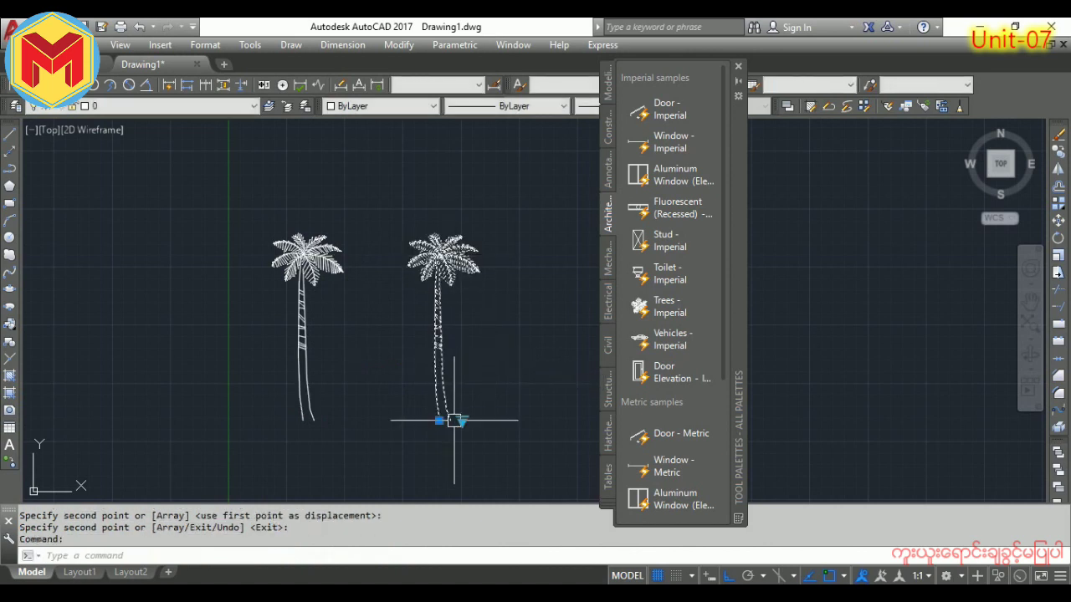
{"action": "left_click", "coordinate": [460, 421]}
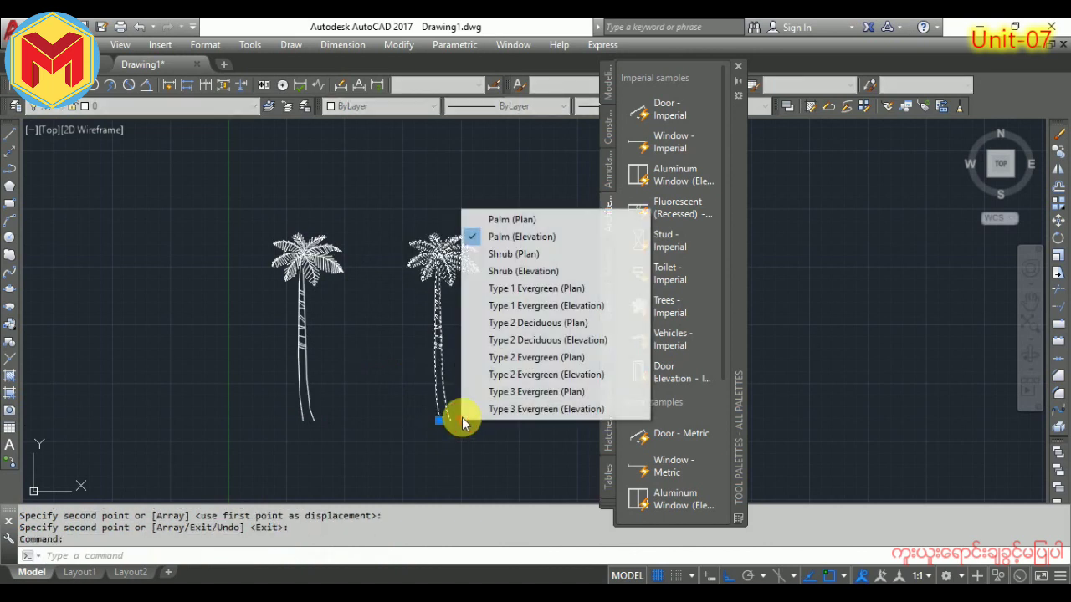
{"action": "left_click", "coordinate": [573, 311]}
{"action": "scroll", "coordinate": [470, 394], "scroll_direction": "down", "scroll_amount": 3}
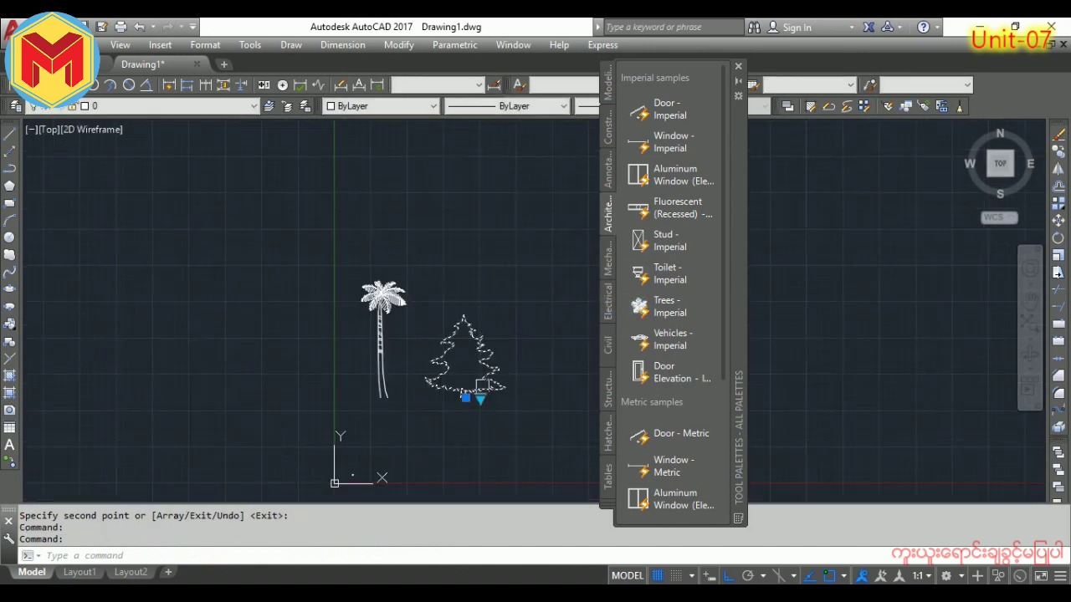
{"action": "left_click", "coordinate": [481, 402]}
{"action": "left_click", "coordinate": [581, 316]}
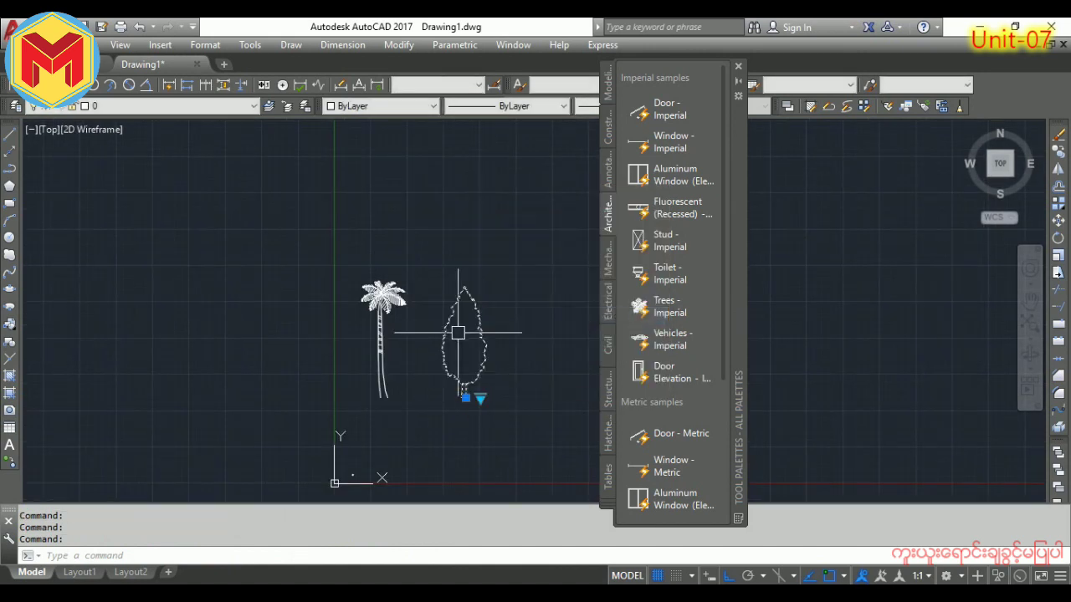
{"action": "left_click", "coordinate": [481, 400]}
{"action": "left_click", "coordinate": [511, 371]}
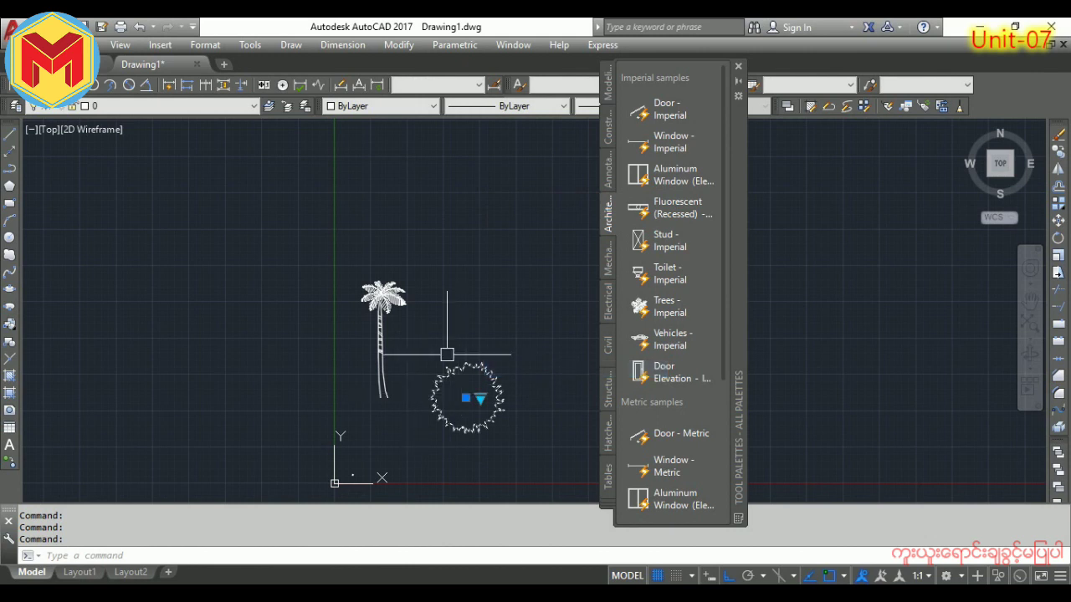
{"action": "middle_click_drag", "start_coordinate": [446, 355], "coordinate": [313, 371]}
{"action": "key", "text": "Escape"}
{"action": "middle_click_drag", "start_coordinate": [413, 366], "coordinate": [308, 365]}
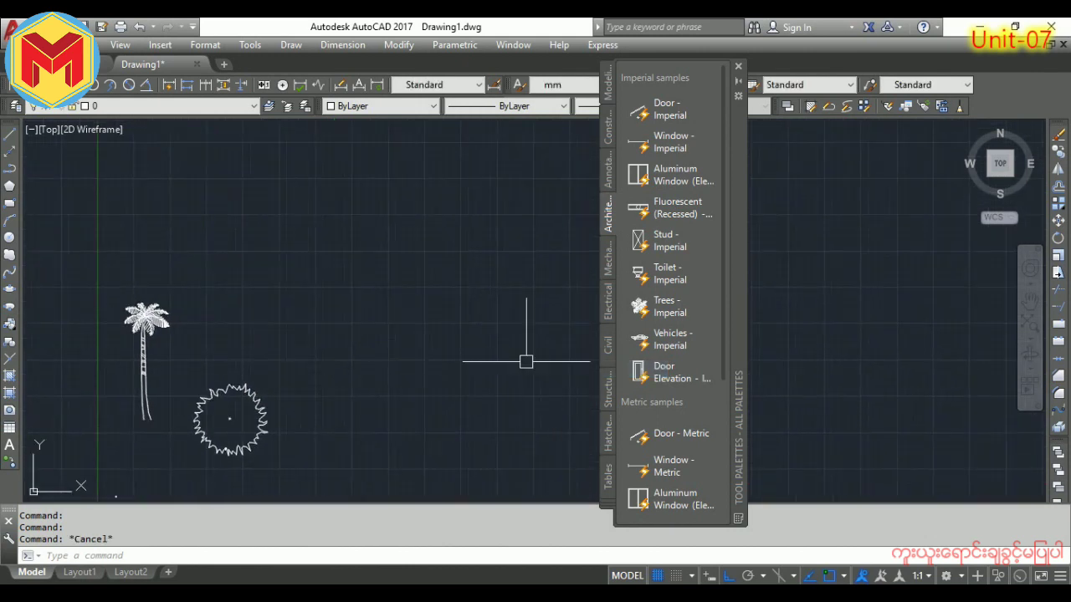
Insert the Vehicles - Imperial sample block into the empty area.
{"action": "left_click", "coordinate": [634, 338]}
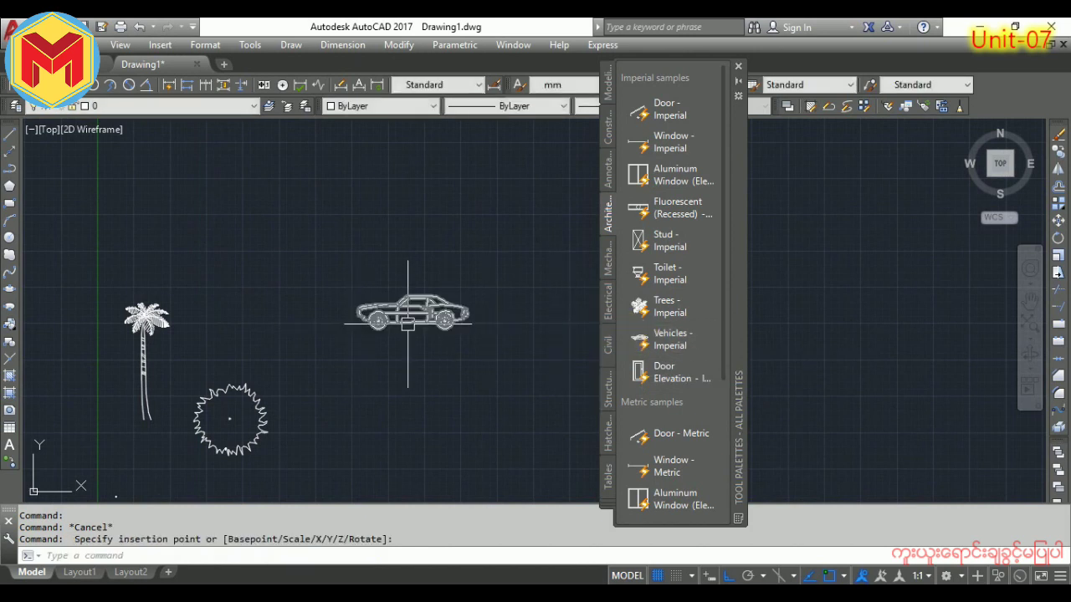
{"action": "scroll", "coordinate": [409, 321], "scroll_direction": "up", "scroll_amount": 2}
{"action": "left_click", "coordinate": [426, 314]}
{"action": "scroll", "coordinate": [284, 356], "scroll_direction": "up", "scroll_amount": 4}
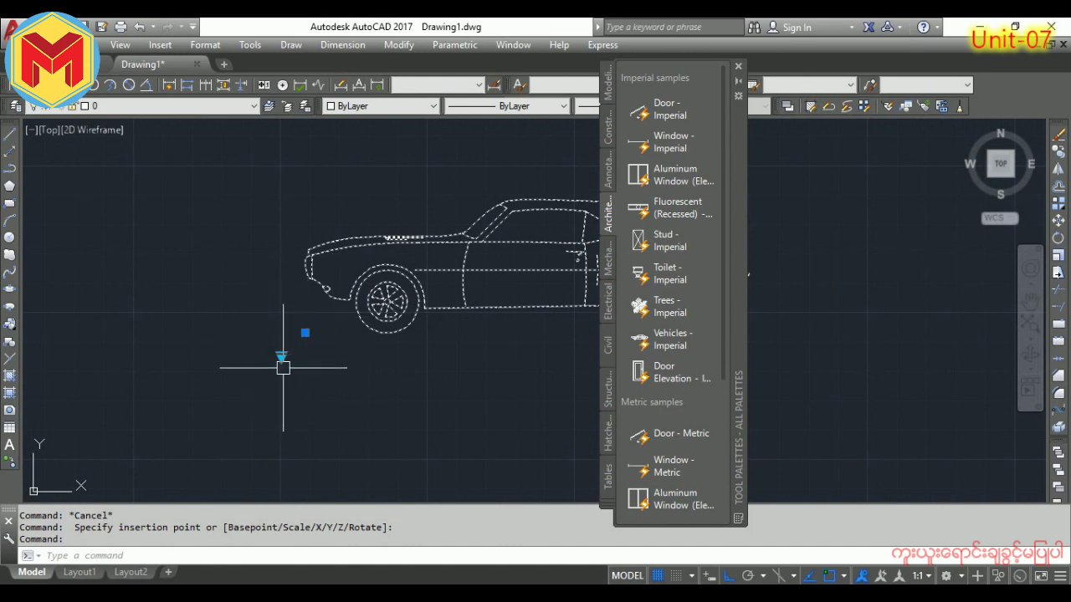
Cycle the vehicle's visibility states and leave it on Truck (Front).
{"action": "left_click", "coordinate": [281, 358]}
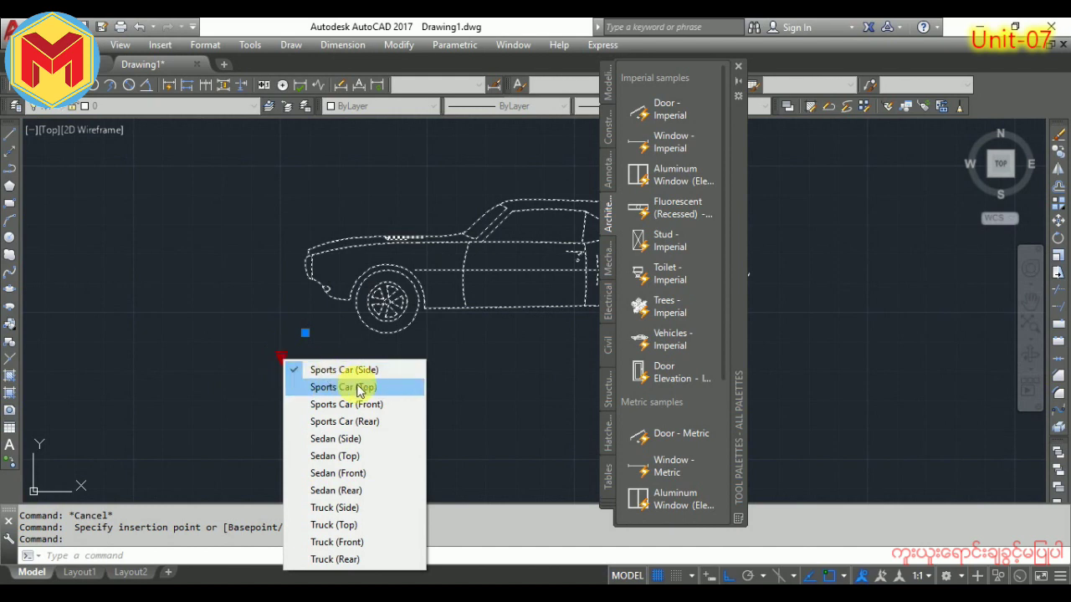
{"action": "left_click", "coordinate": [376, 388]}
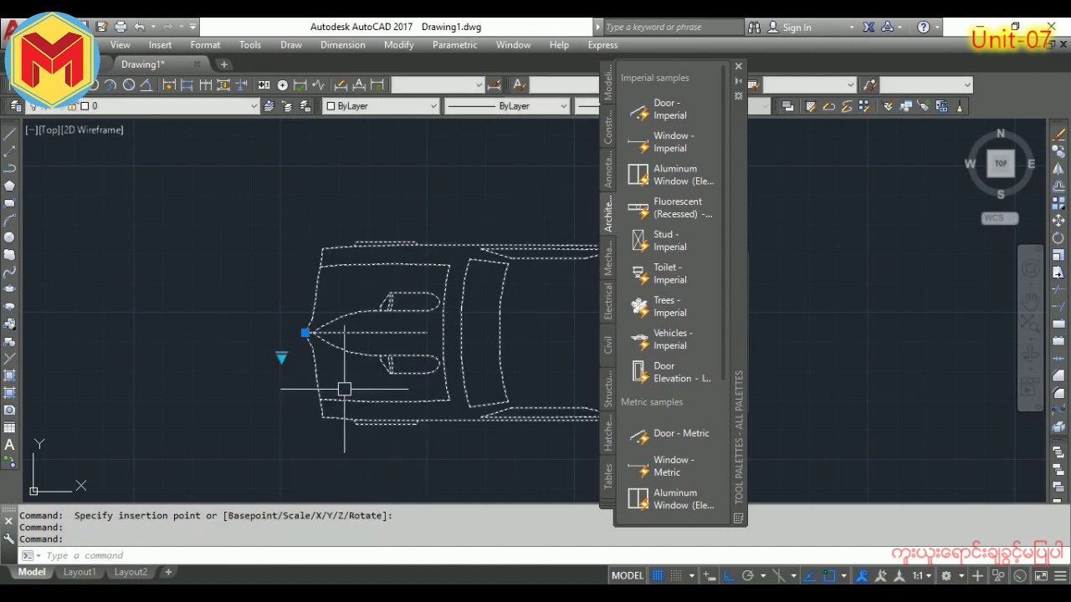
{"action": "middle_click_drag", "start_coordinate": [321, 371], "coordinate": [246, 375]}
{"action": "left_click", "coordinate": [211, 355]}
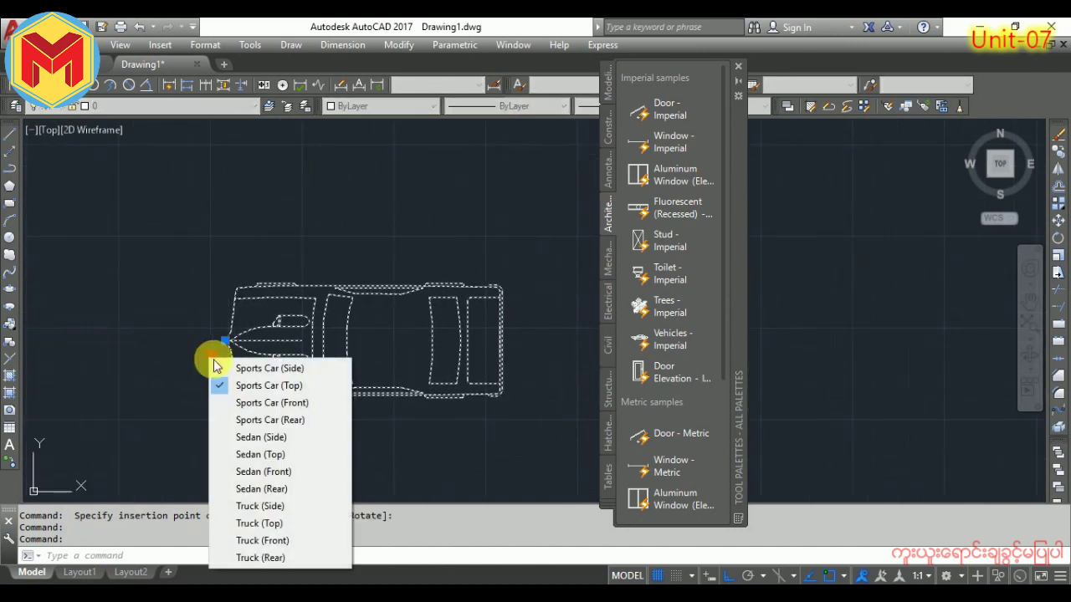
{"action": "left_click", "coordinate": [222, 403]}
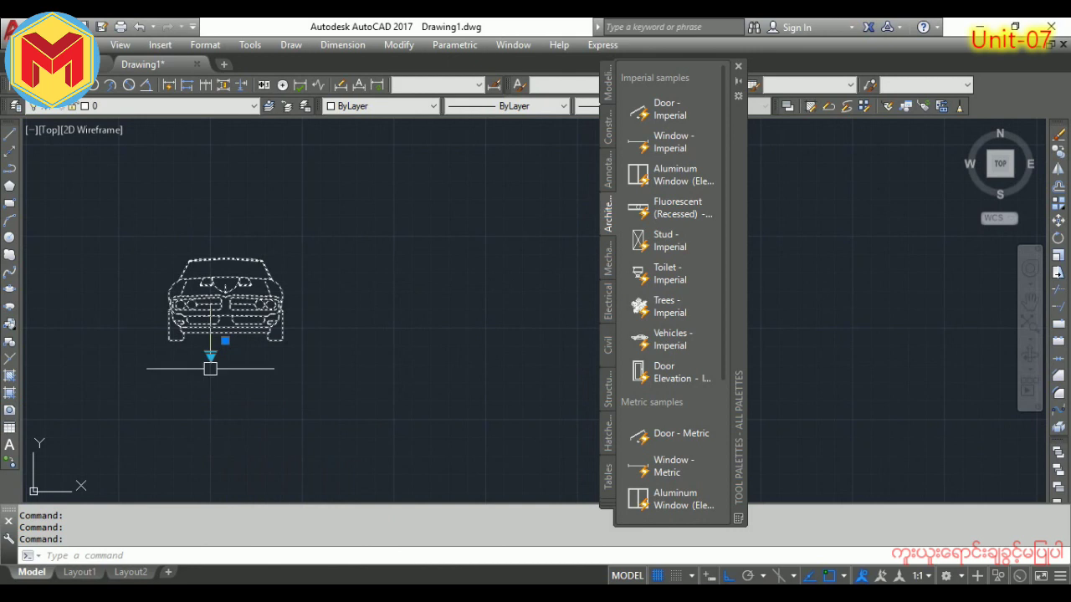
{"action": "left_click", "coordinate": [209, 357]}
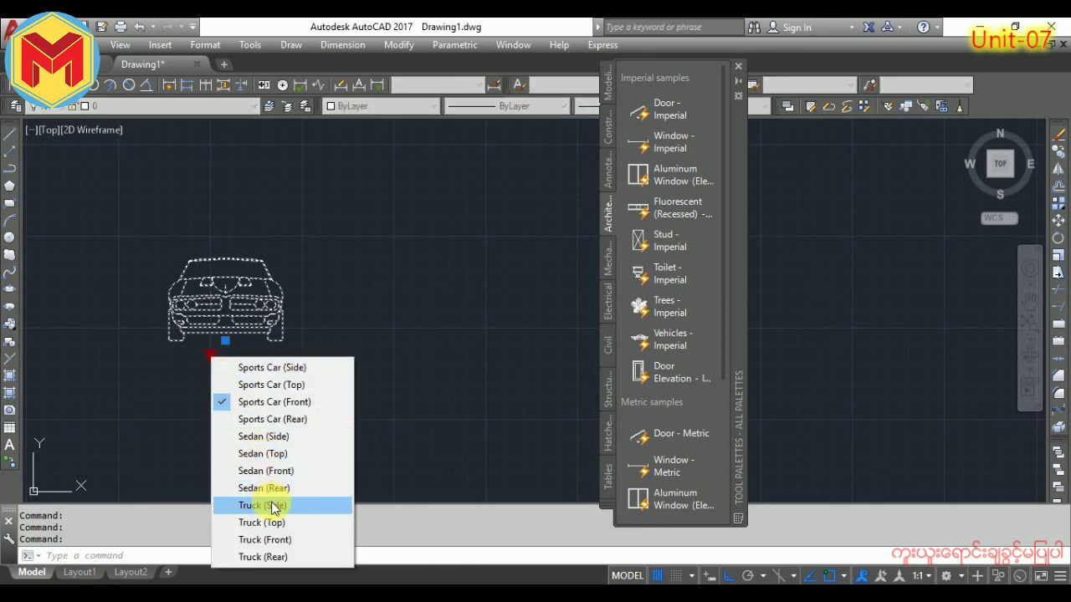
{"action": "left_click", "coordinate": [274, 505]}
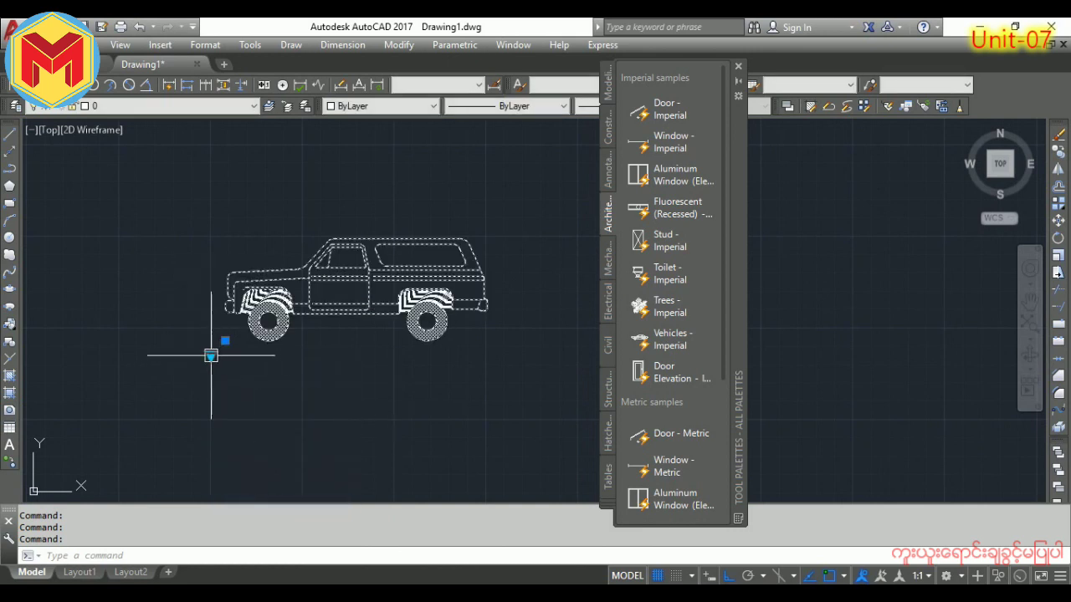
{"action": "left_click", "coordinate": [210, 356]}
{"action": "left_click", "coordinate": [276, 523]}
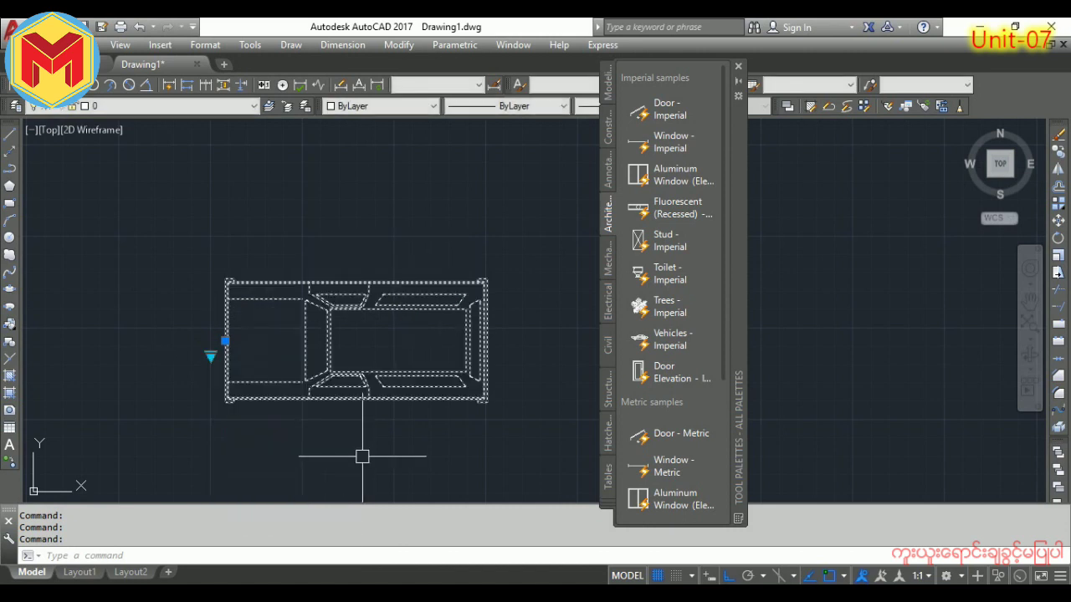
{"action": "left_click", "coordinate": [210, 357]}
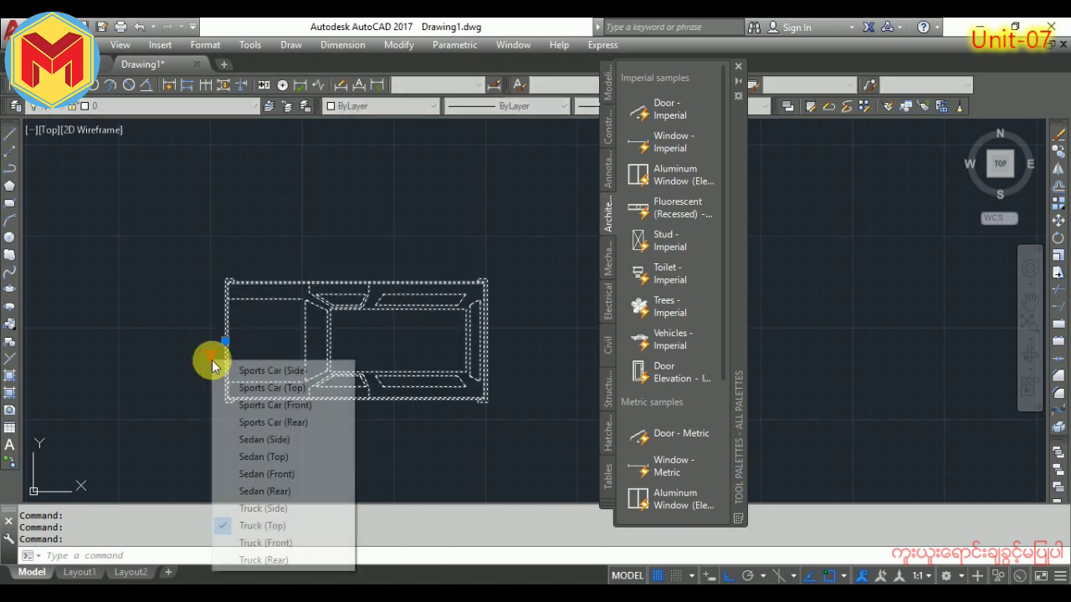
{"action": "left_click", "coordinate": [282, 541]}
{"action": "scroll", "coordinate": [334, 422], "scroll_direction": "down", "scroll_amount": 2}
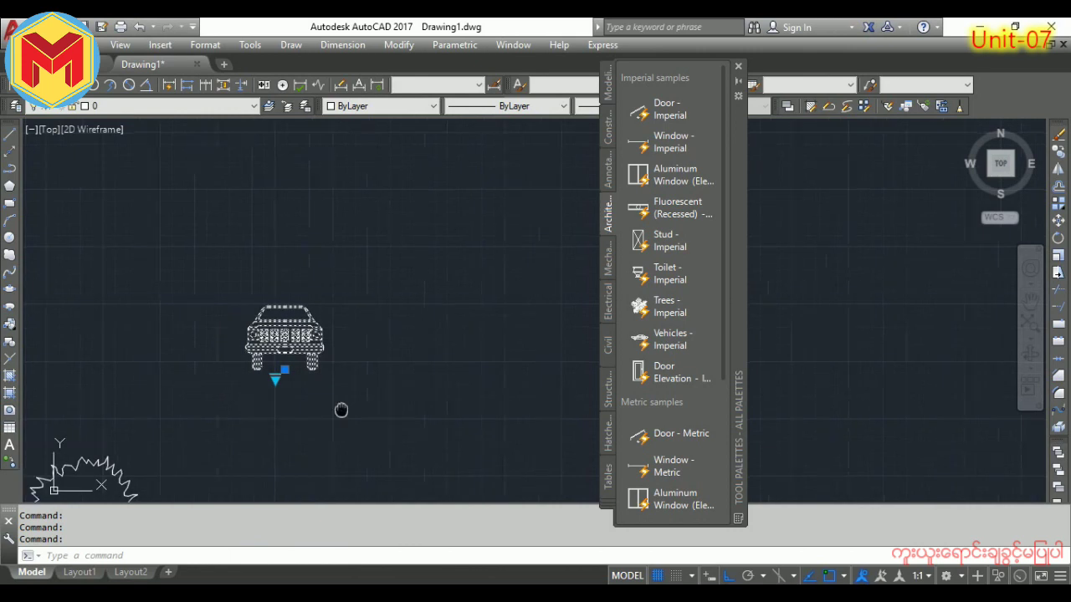
{"action": "scroll", "coordinate": [339, 410], "scroll_direction": "down", "scroll_amount": 2}
{"action": "key", "text": "Escape"}
Move the palm tree up beside the truck.
{"action": "left_click", "coordinate": [155, 360]}
{"action": "middle_click_drag", "start_coordinate": [216, 375], "coordinate": [262, 341]}
{"action": "type", "text": "m"}
{"action": "key", "text": "Return"}
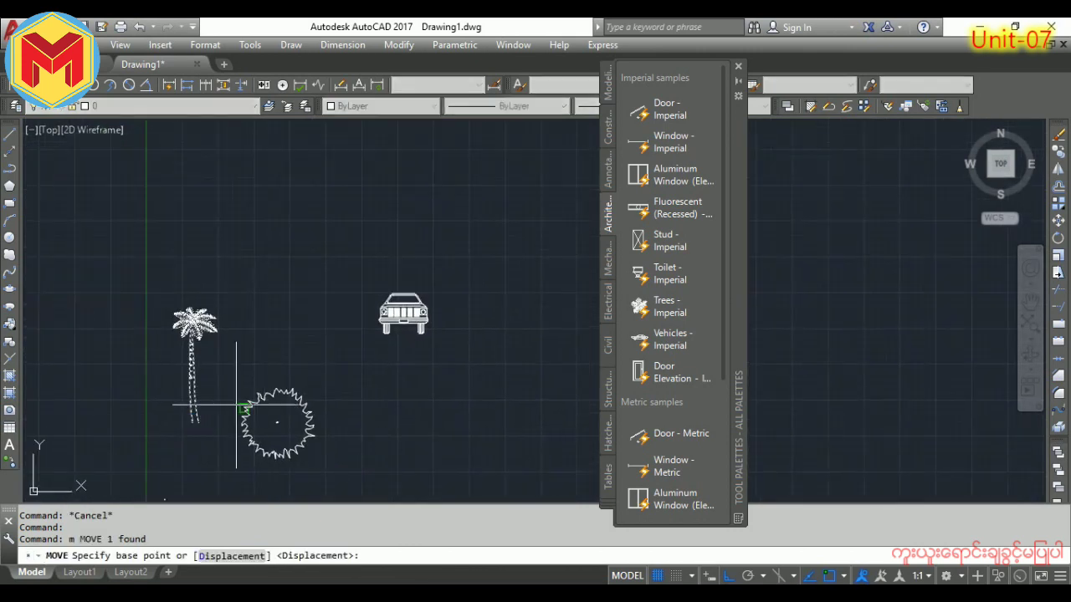
{"action": "left_click", "coordinate": [194, 422]}
{"action": "left_click", "coordinate": [362, 393]}
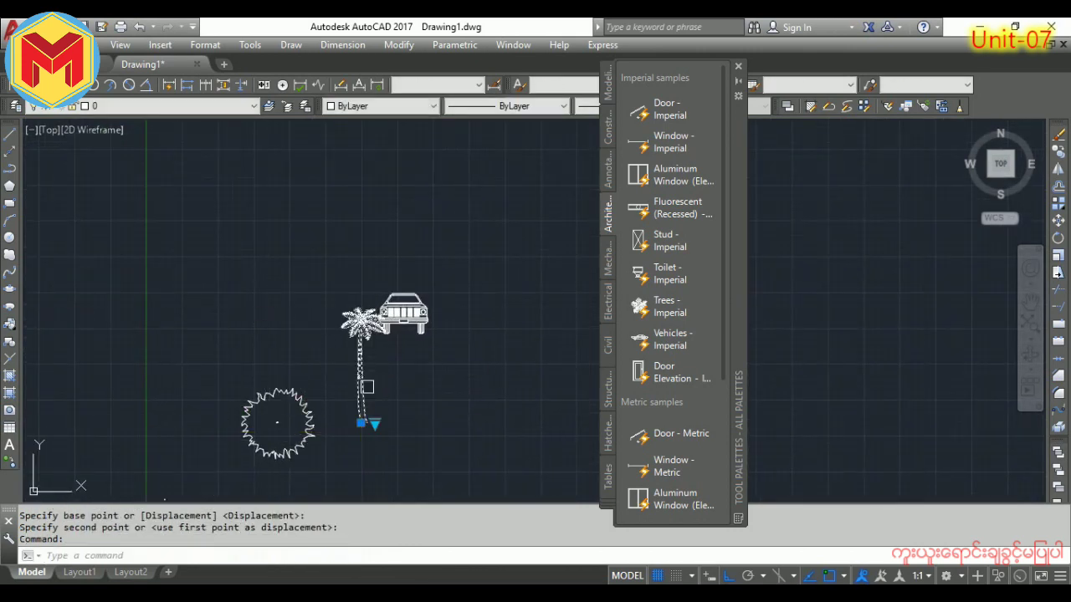
{"action": "type", "text": "m"}
{"action": "key", "text": "Return"}
{"action": "left_click", "coordinate": [366, 423]}
{"action": "left_click", "coordinate": [471, 325]}
{"action": "middle_click_drag", "start_coordinate": [470, 326], "coordinate": [387, 346]}
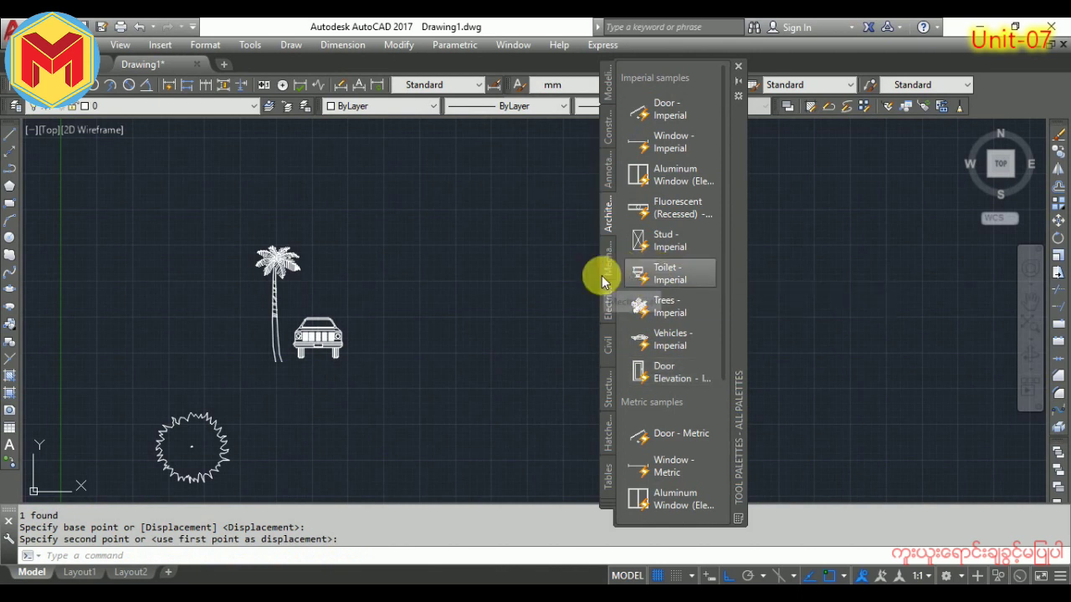
Insert the Toilet - Imperial sample block into the drawing.
{"action": "left_click", "coordinate": [654, 275]}
{"action": "scroll", "coordinate": [397, 340], "scroll_direction": "up", "scroll_amount": 2}
{"action": "left_click", "coordinate": [396, 341]}
{"action": "scroll", "coordinate": [396, 340], "scroll_direction": "up", "scroll_amount": 4}
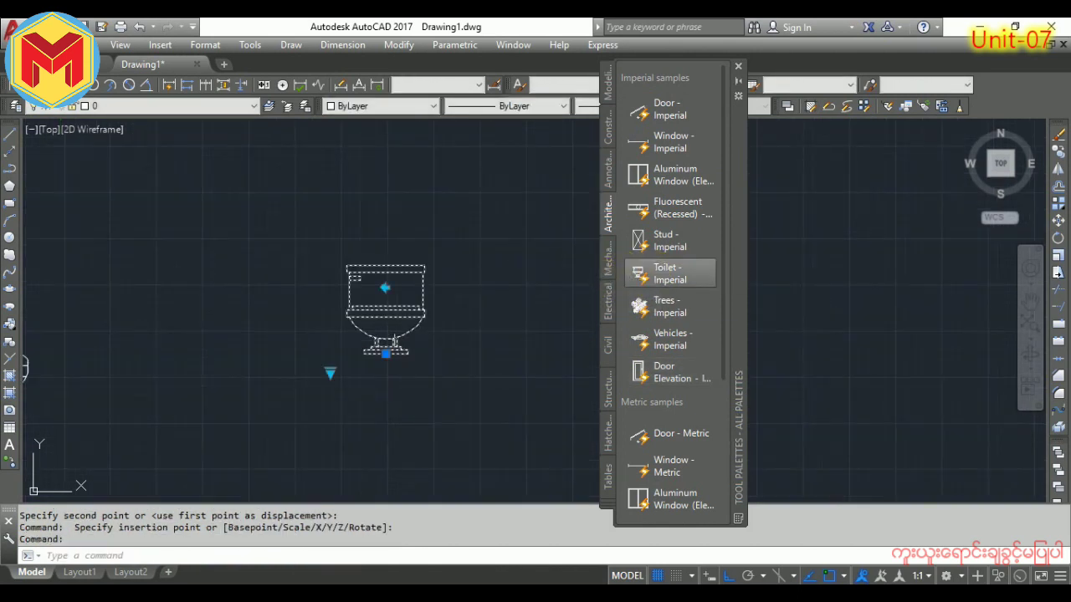
Cycle the toilet's views and settle on Pullchain (Side).
{"action": "left_click", "coordinate": [330, 373]}
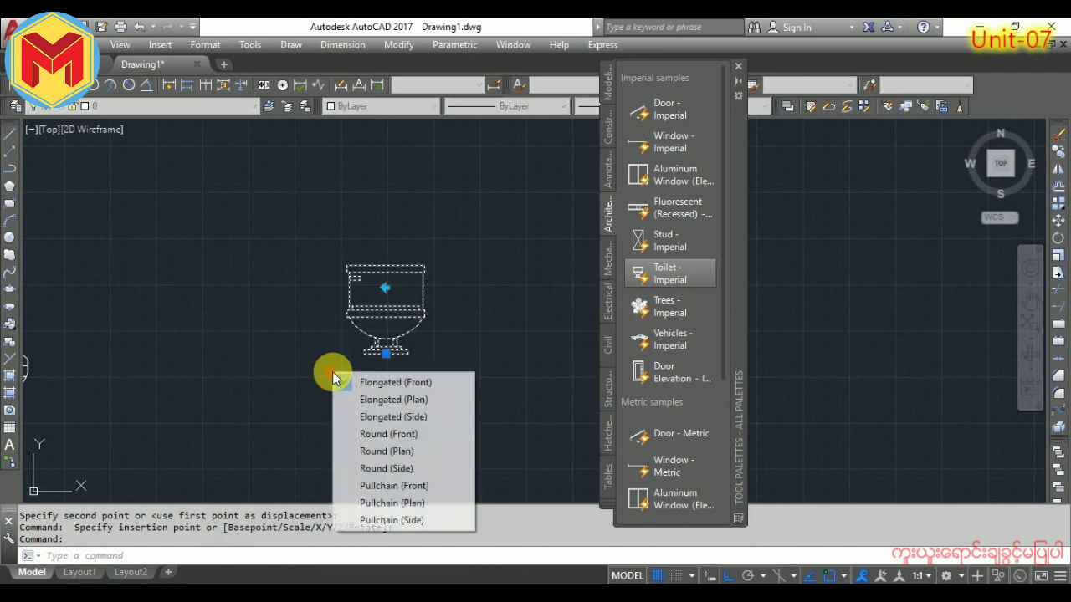
{"action": "left_click", "coordinate": [425, 399]}
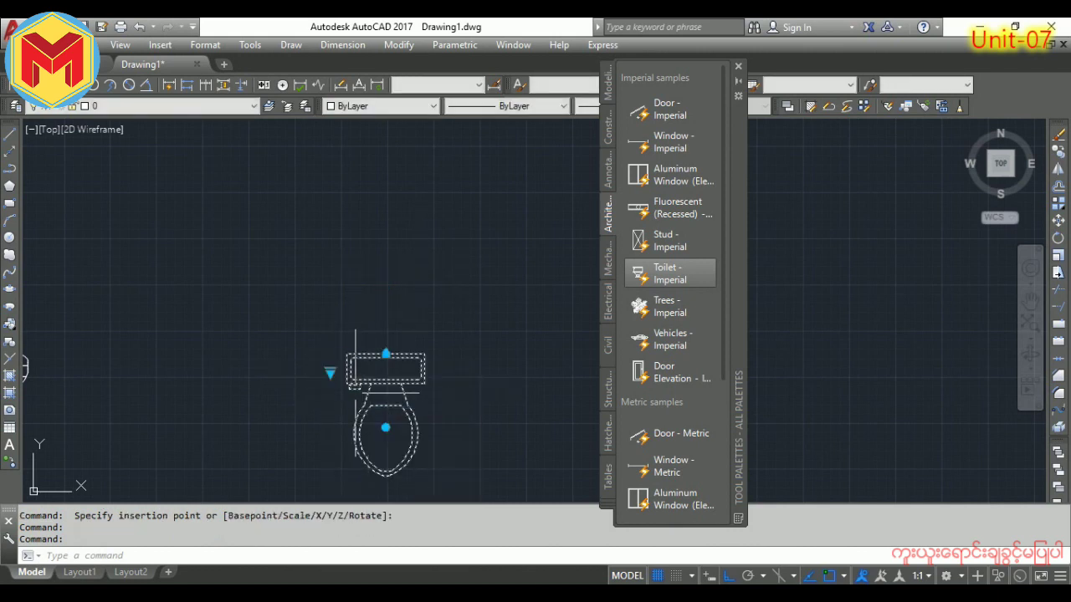
{"action": "left_click", "coordinate": [331, 373]}
{"action": "left_click", "coordinate": [385, 421]}
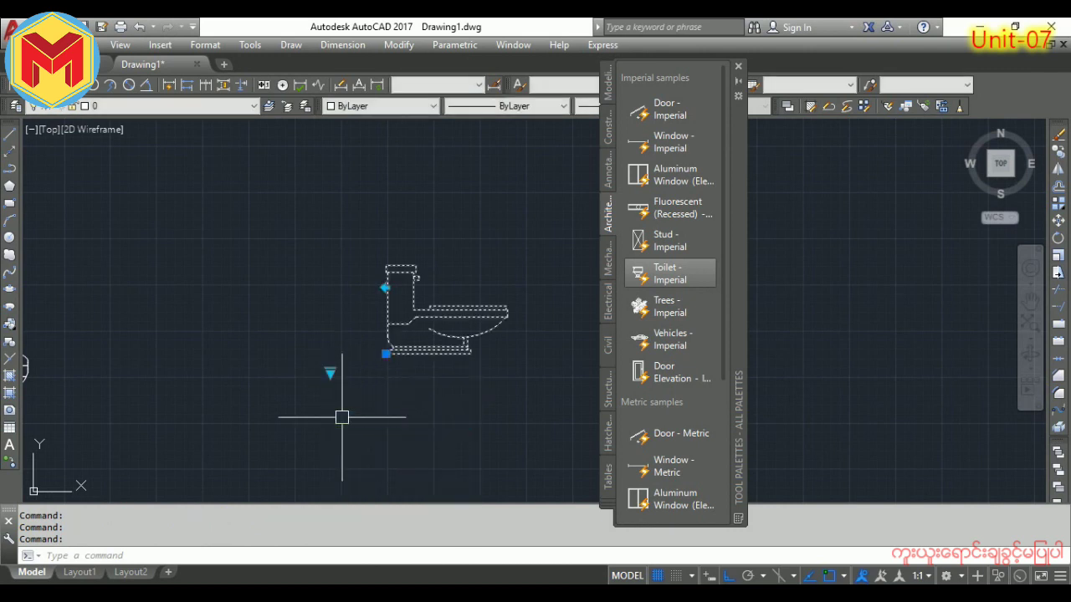
{"action": "left_click", "coordinate": [330, 373]}
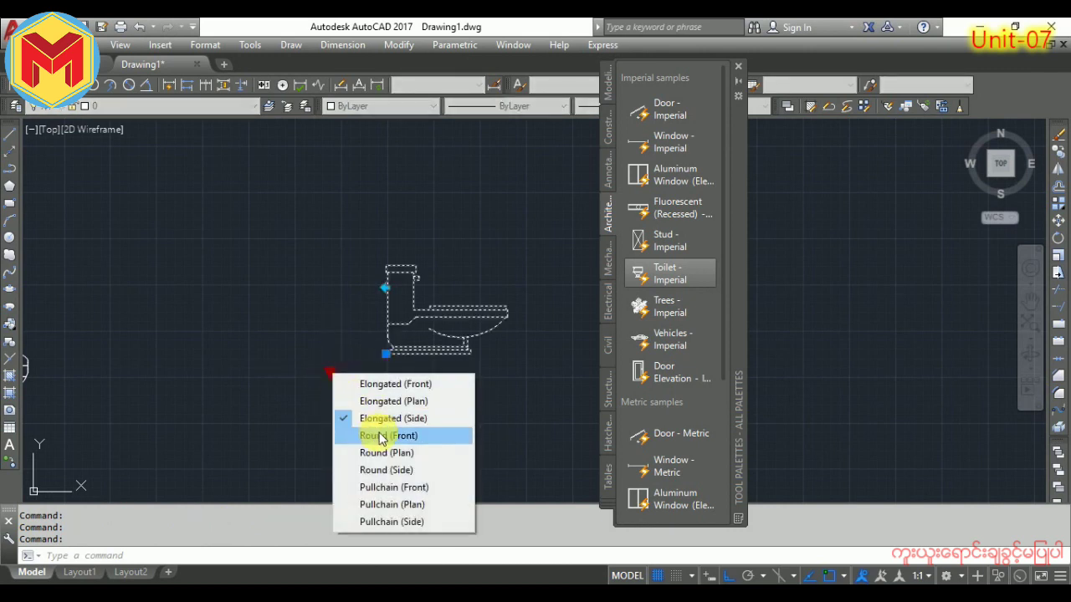
{"action": "left_click", "coordinate": [381, 436]}
{"action": "left_click", "coordinate": [331, 373]}
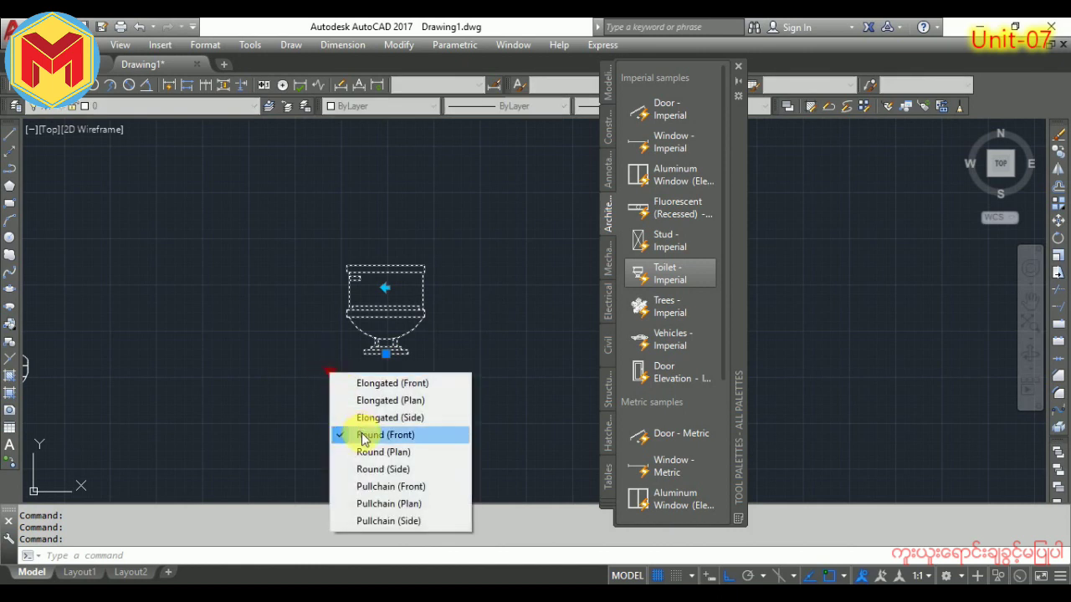
{"action": "left_click", "coordinate": [374, 471]}
{"action": "left_click", "coordinate": [330, 373]}
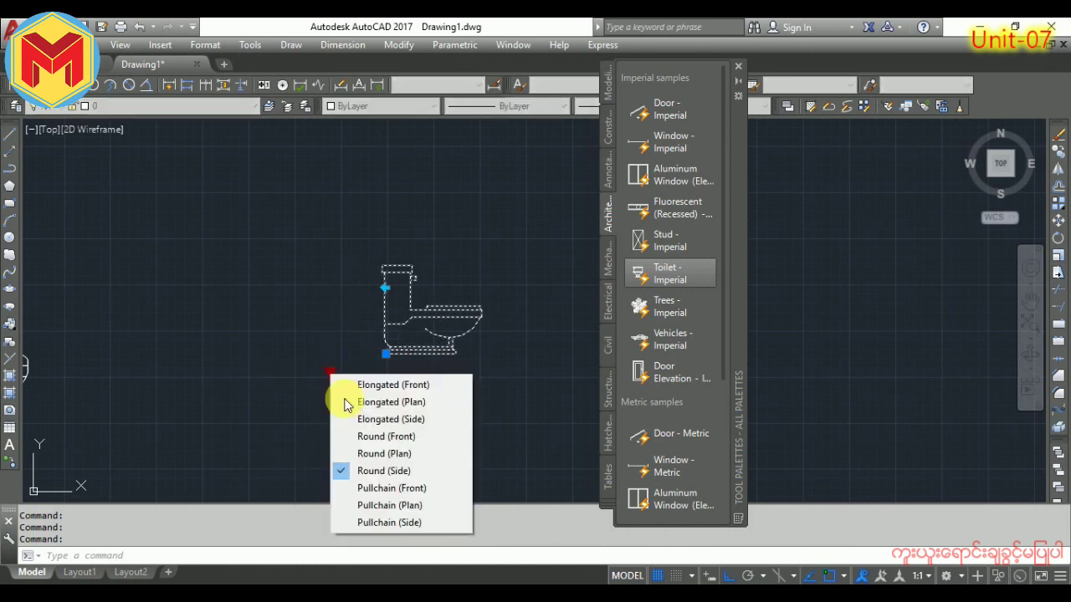
{"action": "left_click", "coordinate": [389, 521]}
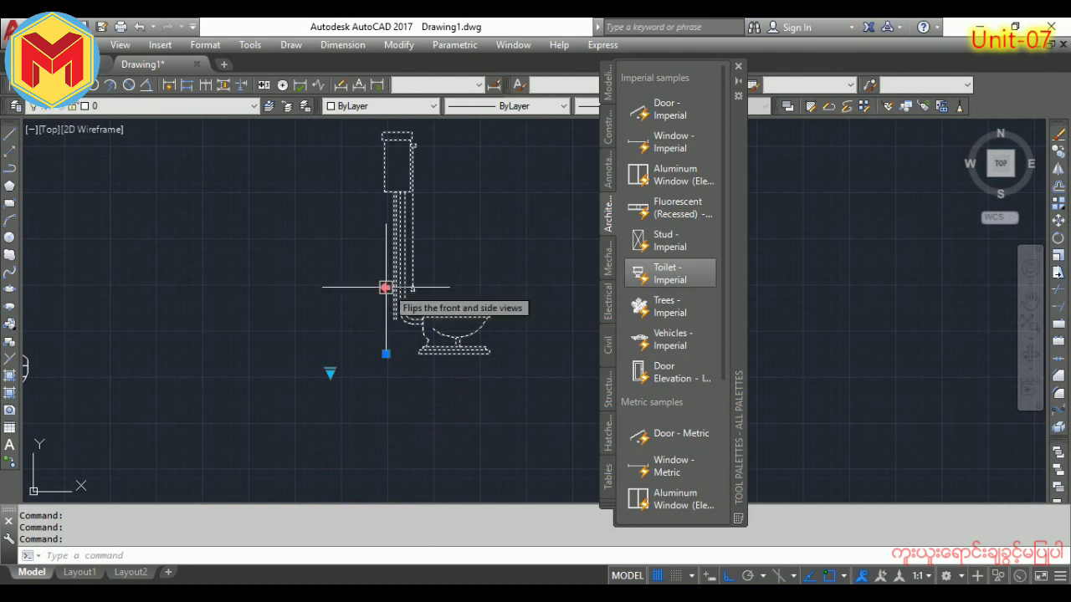
Flip the toilet so its bowl faces right, then deselect it.
{"action": "left_click", "coordinate": [386, 287]}
{"action": "left_click", "coordinate": [386, 287]}
{"action": "left_click", "coordinate": [385, 287]}
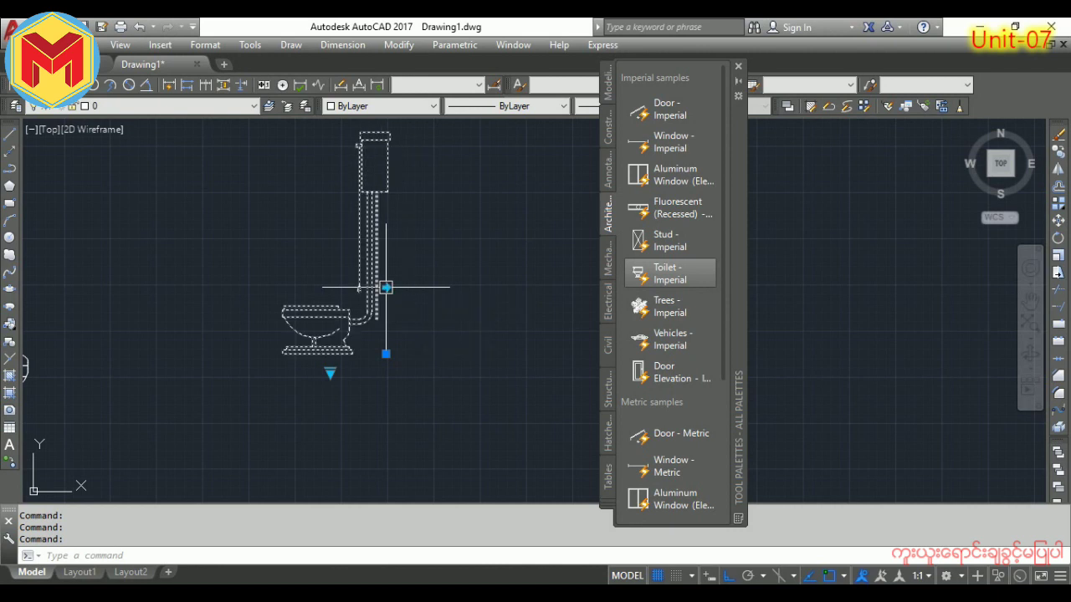
{"action": "left_click", "coordinate": [386, 287]}
{"action": "left_click", "coordinate": [386, 287]}
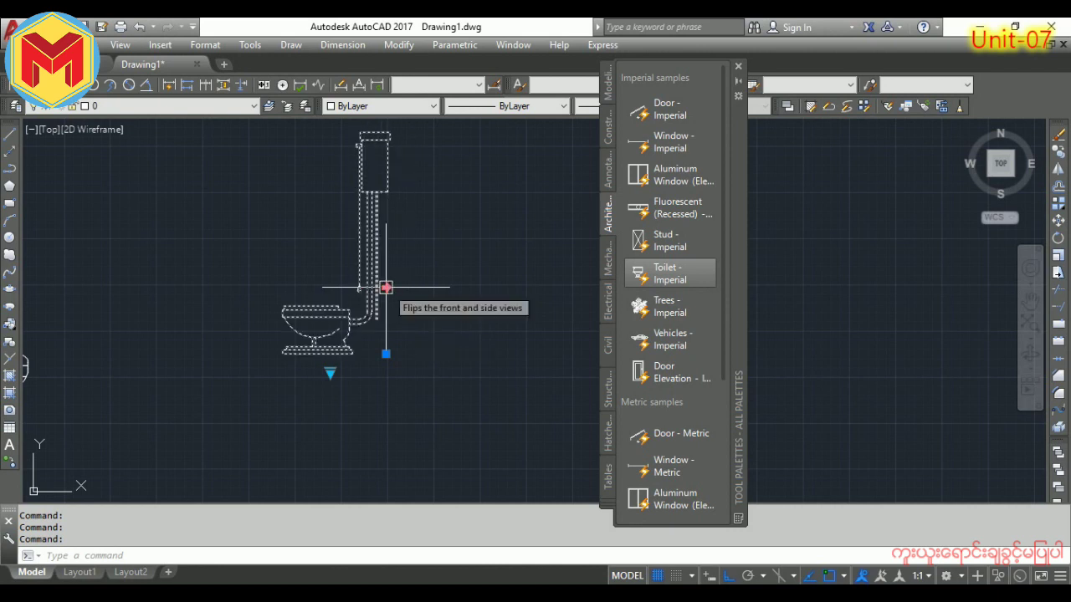
{"action": "left_click", "coordinate": [386, 287]}
{"action": "key", "text": "Escape"}
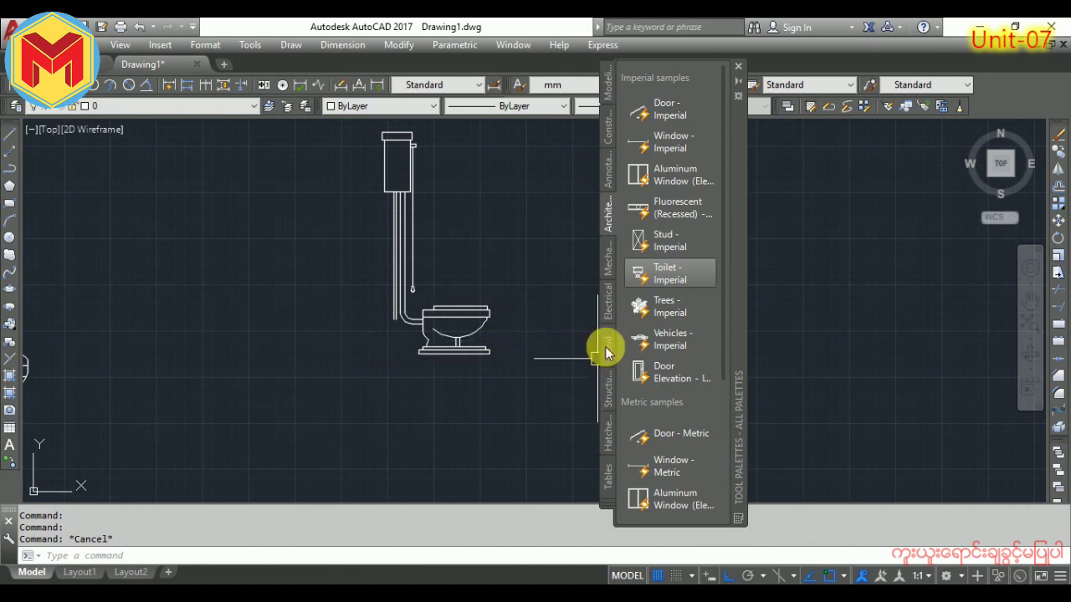
Place the Road Section - Imperial sample from the Civil palette and lengthen it rightward.
{"action": "scroll", "coordinate": [521, 292], "scroll_direction": "down", "scroll_amount": 2}
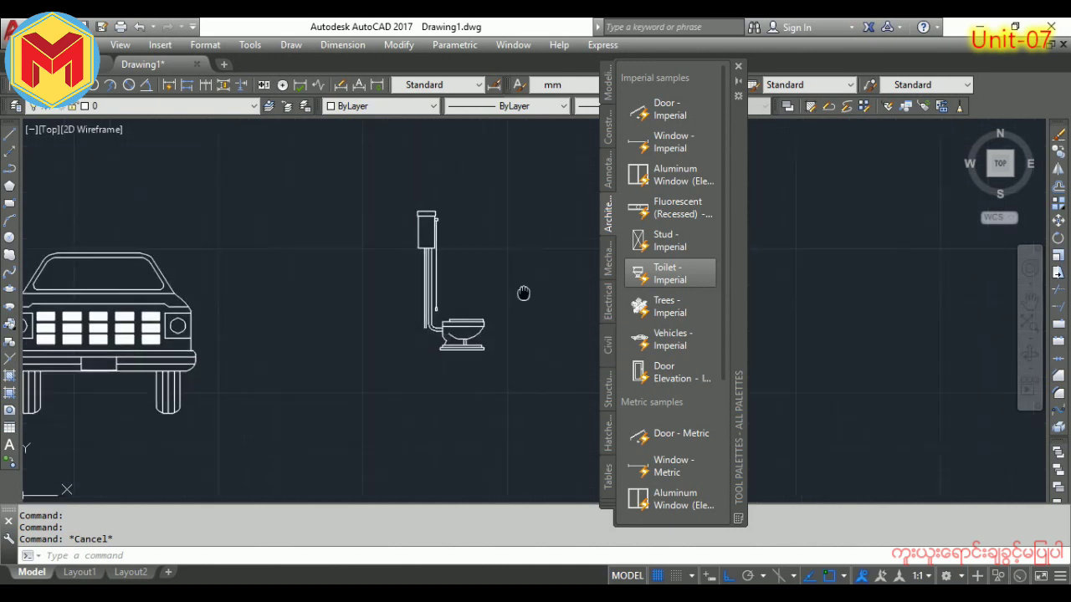
{"action": "left_click", "coordinate": [606, 266]}
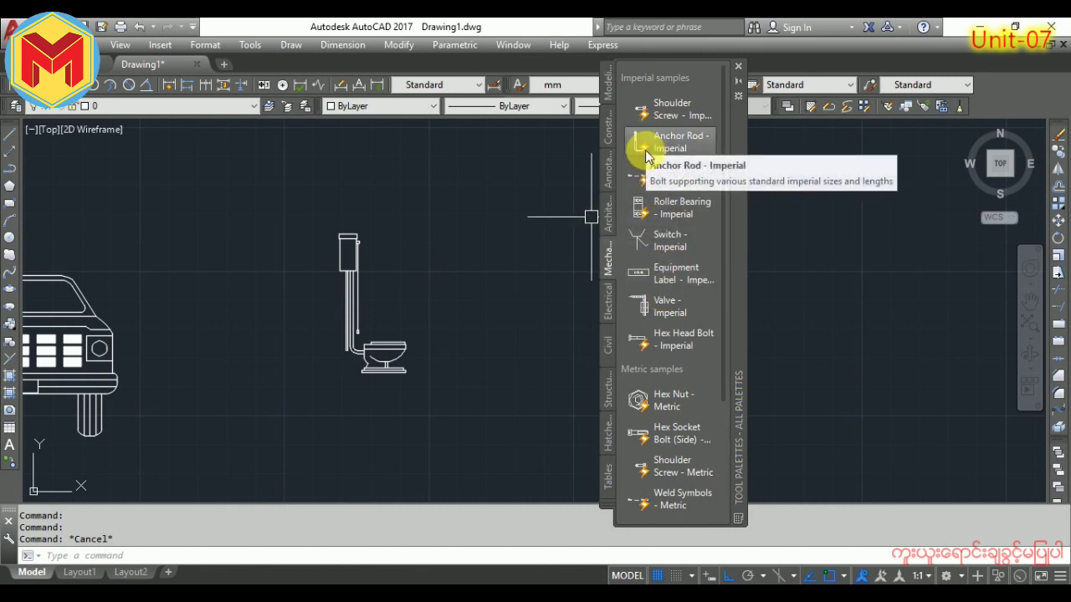
{"action": "left_click", "coordinate": [610, 343]}
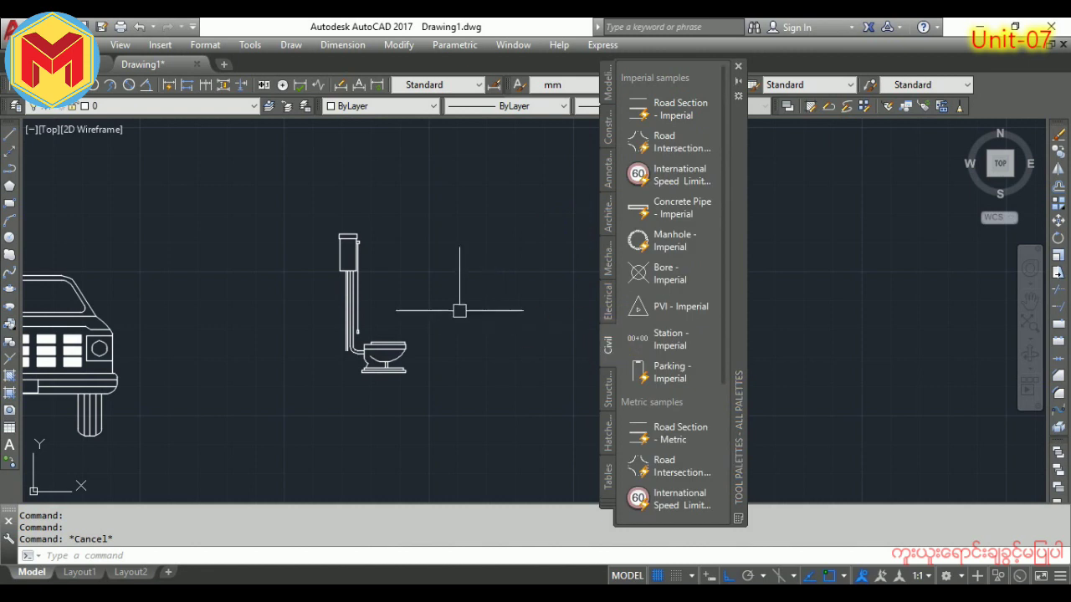
{"action": "scroll", "coordinate": [377, 318], "scroll_direction": "down", "scroll_amount": 2}
{"action": "left_click", "coordinate": [673, 114]}
{"action": "scroll", "coordinate": [418, 235], "scroll_direction": "down", "scroll_amount": 2}
{"action": "mouse_move", "coordinate": [406, 198]}
{"action": "middle_mouse_down"}
{"action": "mouse_move", "coordinate": [429, 245]}
{"action": "mouse_move", "coordinate": [270, 297]}
{"action": "middle_mouse_up"}
{"action": "left_click", "coordinate": [461, 248]}
{"action": "left_click", "coordinate": [255, 300]}
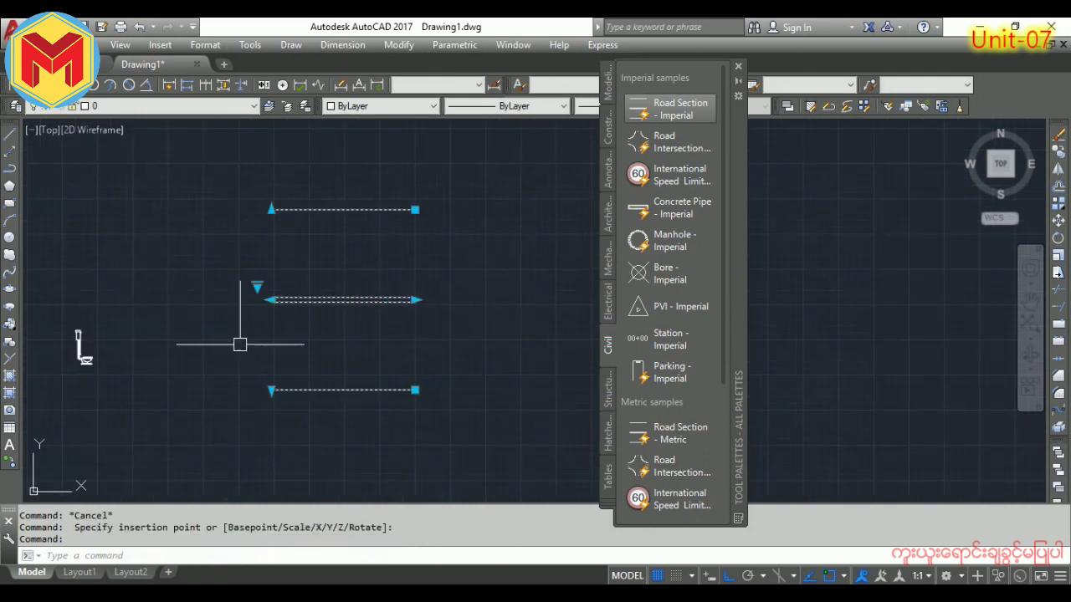
{"action": "left_click", "coordinate": [415, 300]}
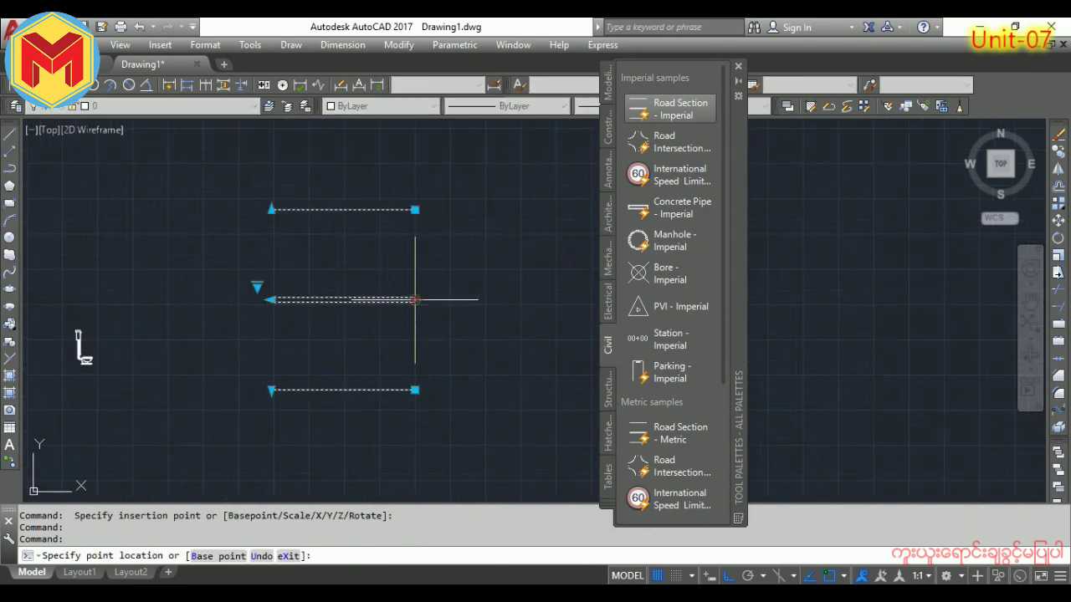
{"action": "left_click", "coordinate": [498, 300]}
Set the road to eight lanes and stretch its left end and top edge.
{"action": "left_click", "coordinate": [257, 289]}
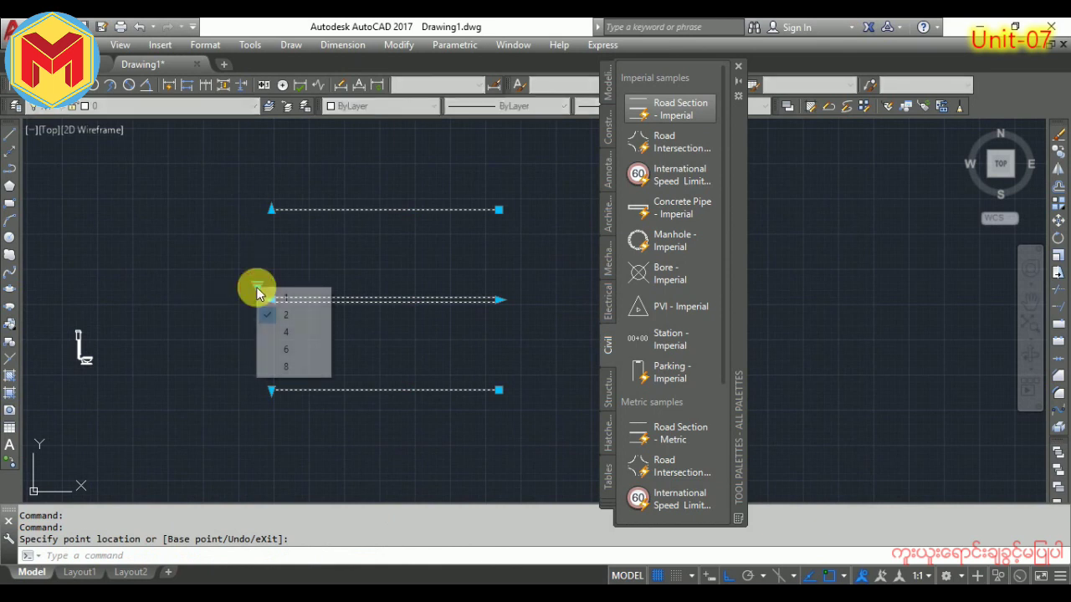
{"action": "left_click", "coordinate": [284, 333]}
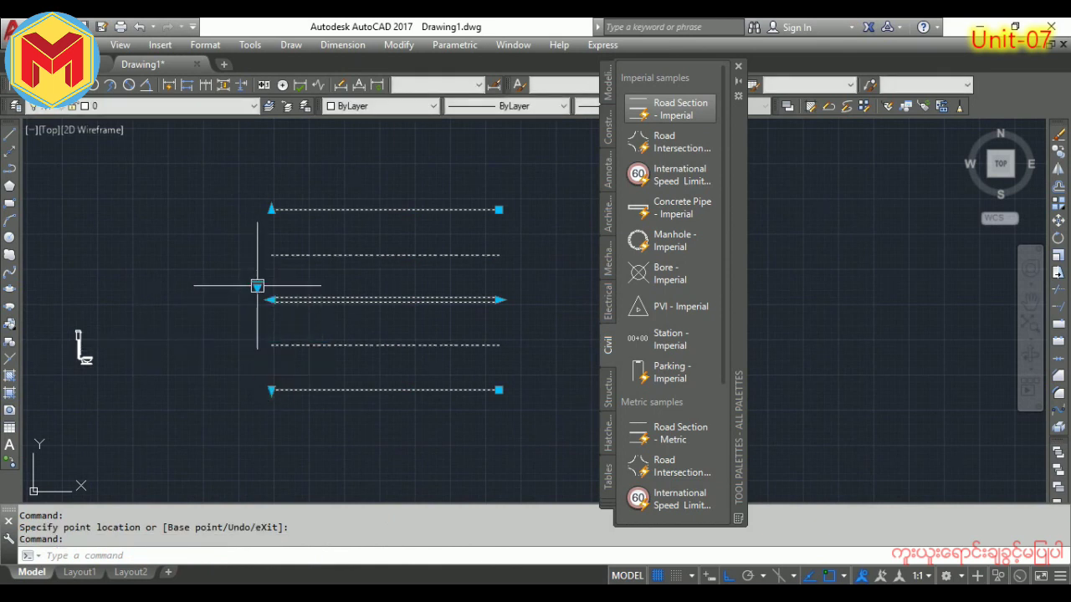
{"action": "left_click", "coordinate": [256, 286]}
{"action": "left_click", "coordinate": [261, 368]}
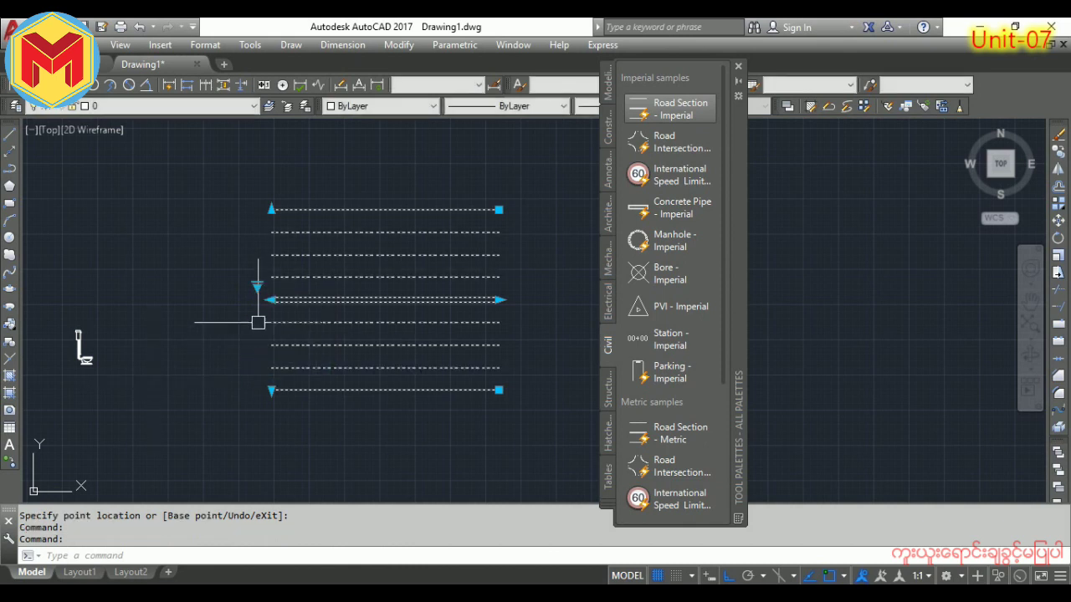
{"action": "left_click", "coordinate": [271, 299]}
{"action": "left_click", "coordinate": [185, 299]}
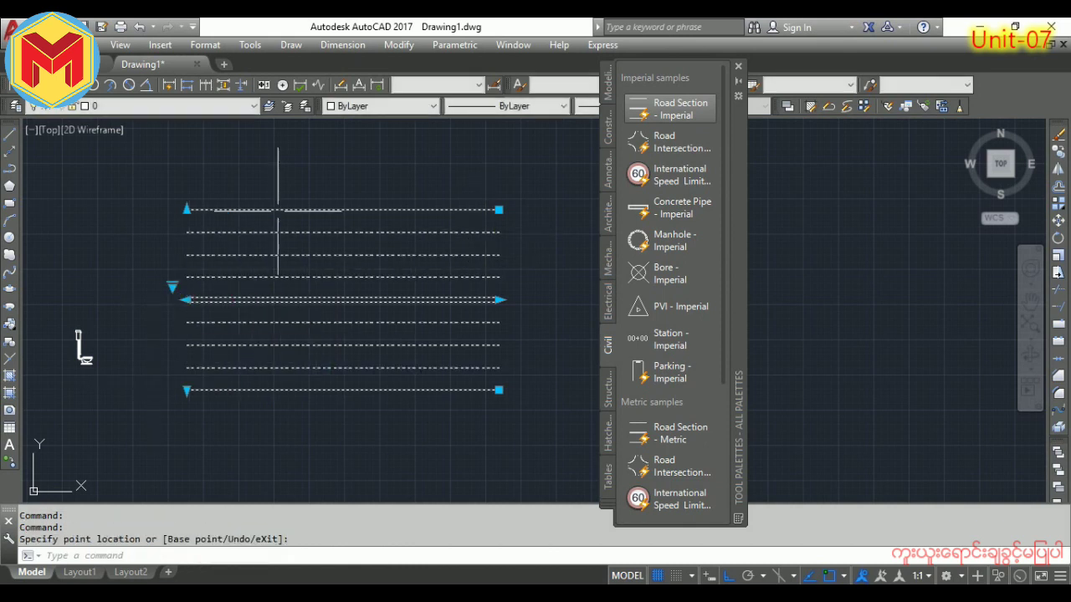
{"action": "left_click", "coordinate": [185, 208]}
{"action": "left_click", "coordinate": [192, 173]}
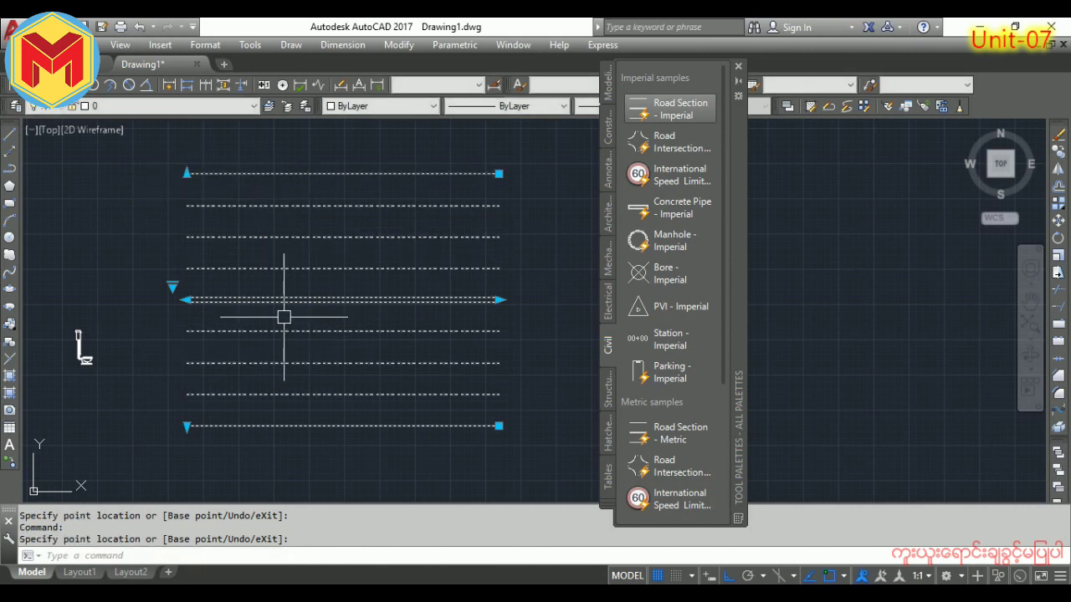
{"action": "scroll", "coordinate": [162, 332], "scroll_direction": "down", "scroll_amount": 5}
{"action": "key", "text": "Escape"}
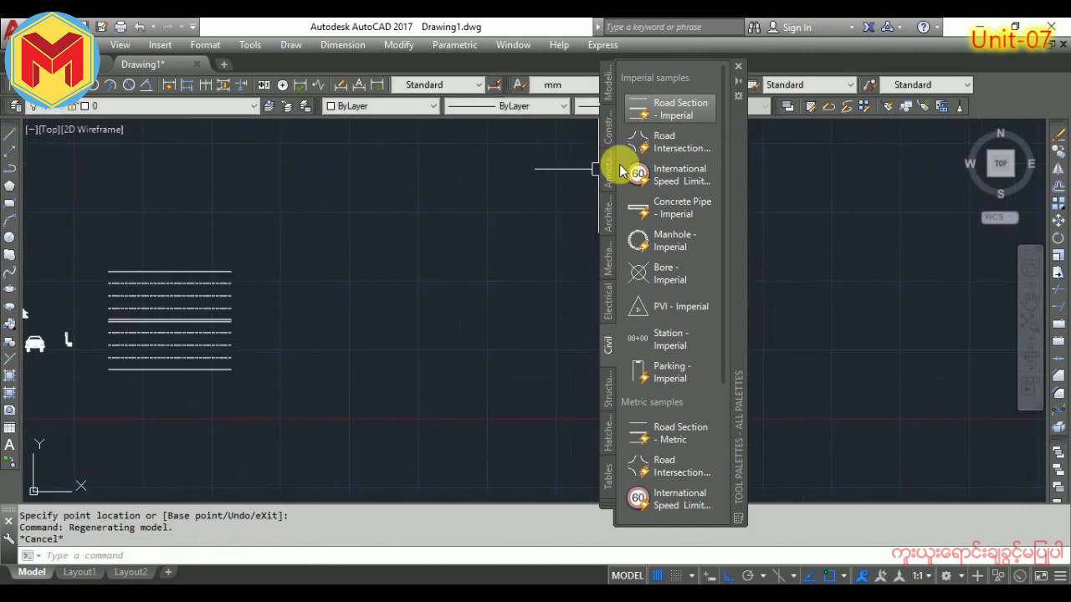
Place the Shoulder Screw - Imperial sample from the Mechanical palette and stretch its shaft.
{"action": "left_click", "coordinate": [610, 264]}
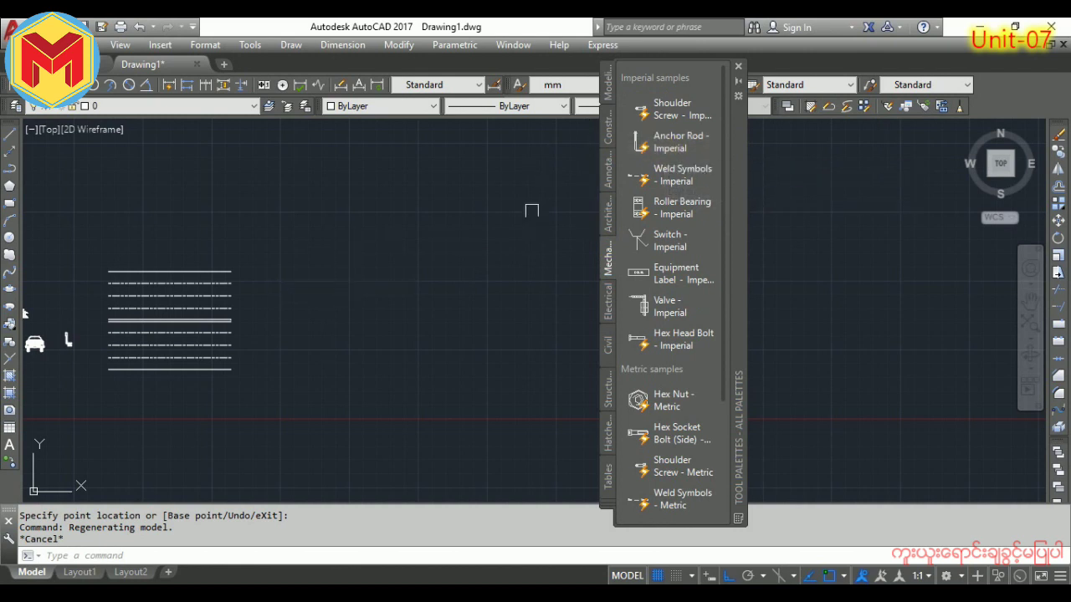
{"action": "left_click", "coordinate": [669, 109]}
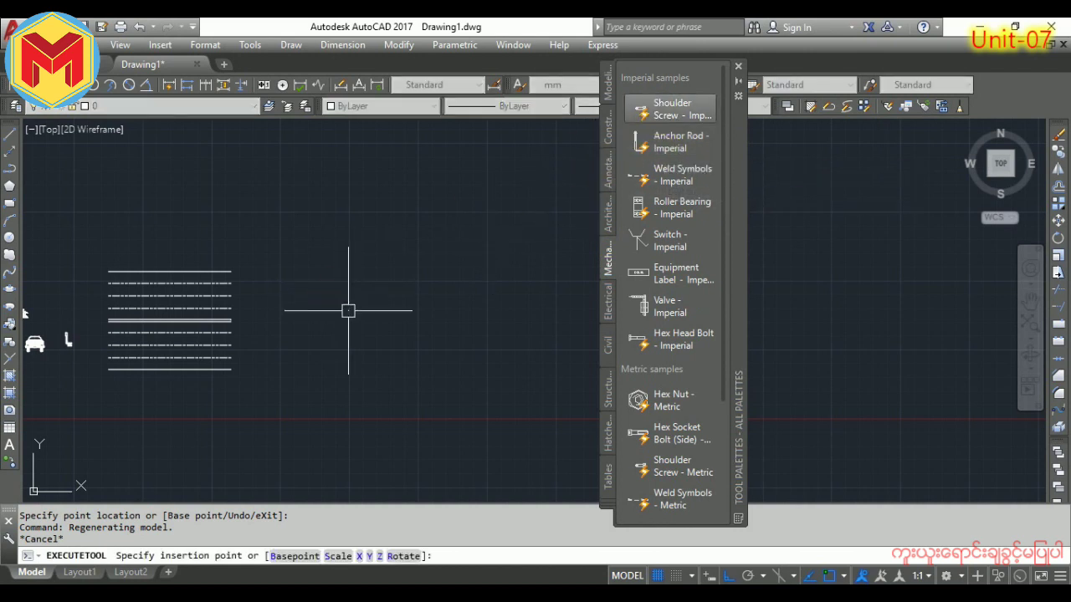
{"action": "left_click", "coordinate": [100, 299]}
{"action": "scroll", "coordinate": [200, 282], "scroll_direction": "up", "scroll_amount": 3}
{"action": "left_click", "coordinate": [304, 266]}
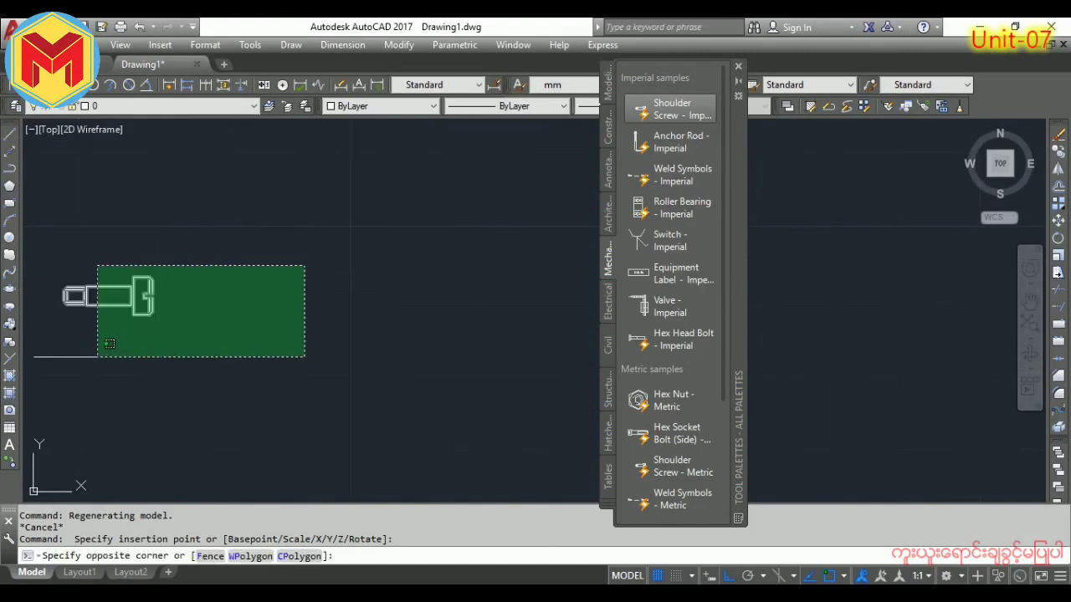
{"action": "left_click", "coordinate": [110, 343]}
{"action": "scroll", "coordinate": [292, 282], "scroll_direction": "up", "scroll_amount": 2}
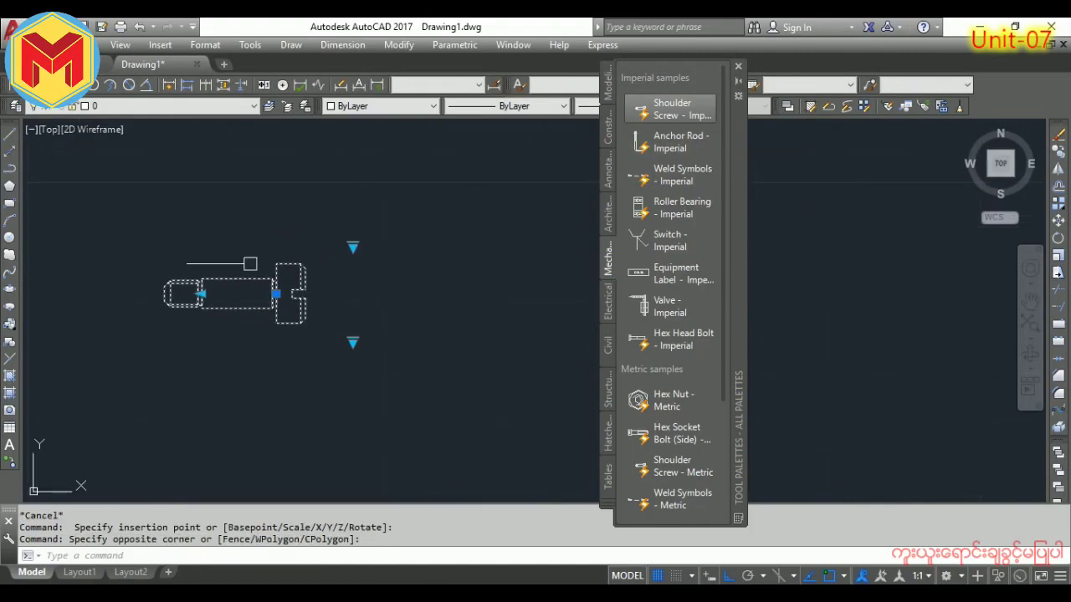
{"action": "left_click", "coordinate": [201, 294]}
{"action": "middle_click_drag", "start_coordinate": [196, 293], "coordinate": [335, 296]}
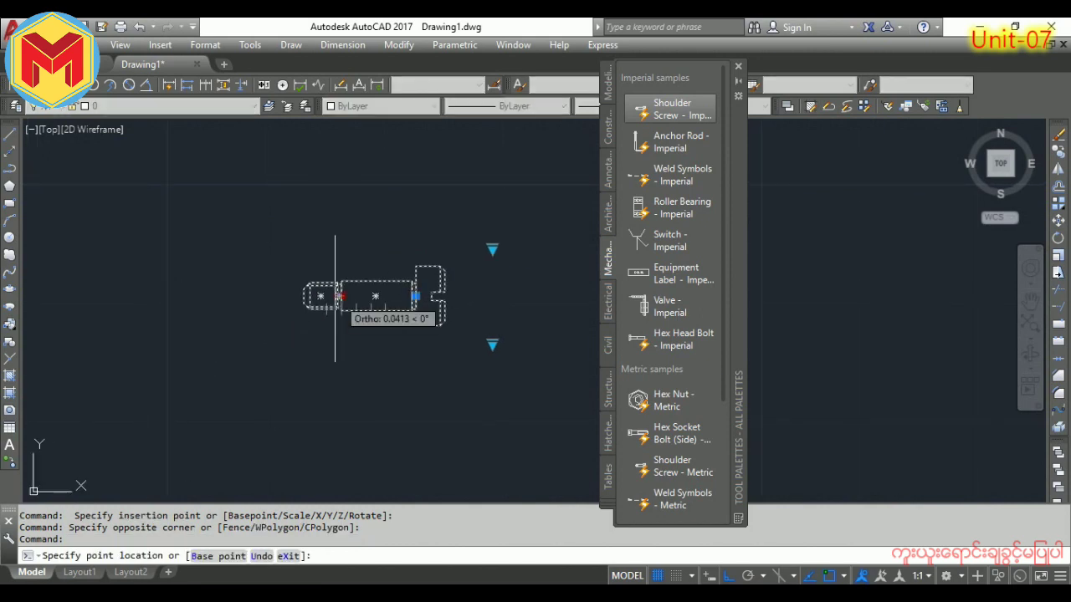
{"action": "left_click", "coordinate": [336, 296]}
{"action": "middle_click_drag", "start_coordinate": [432, 353], "coordinate": [334, 368]}
Change the screw size to 10-32 and choose a shorter screw length.
{"action": "left_click", "coordinate": [387, 360]}
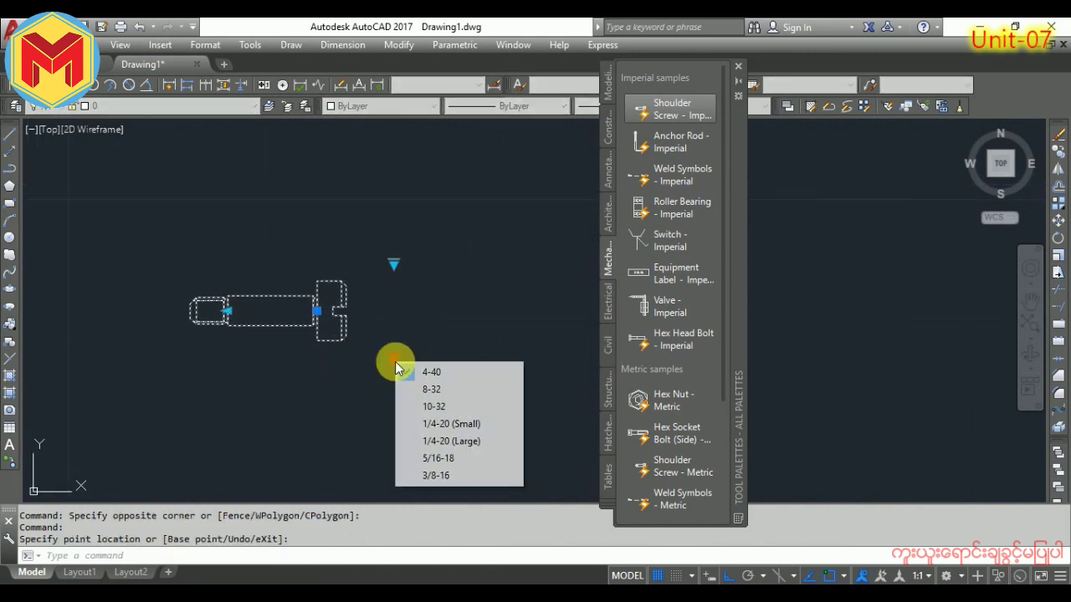
{"action": "left_click", "coordinate": [450, 412]}
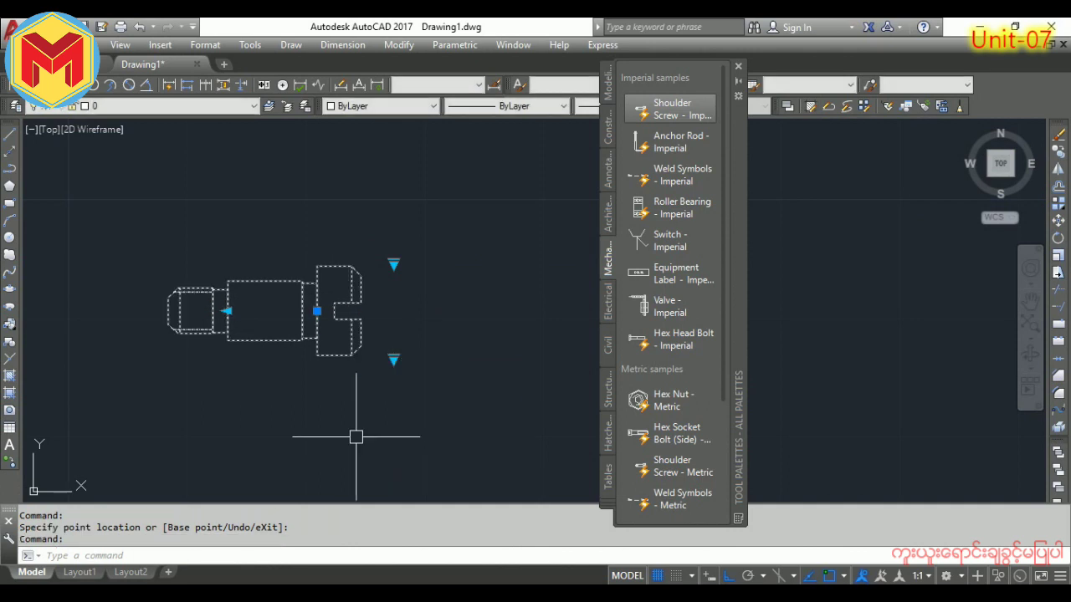
{"action": "left_click", "coordinate": [393, 266]}
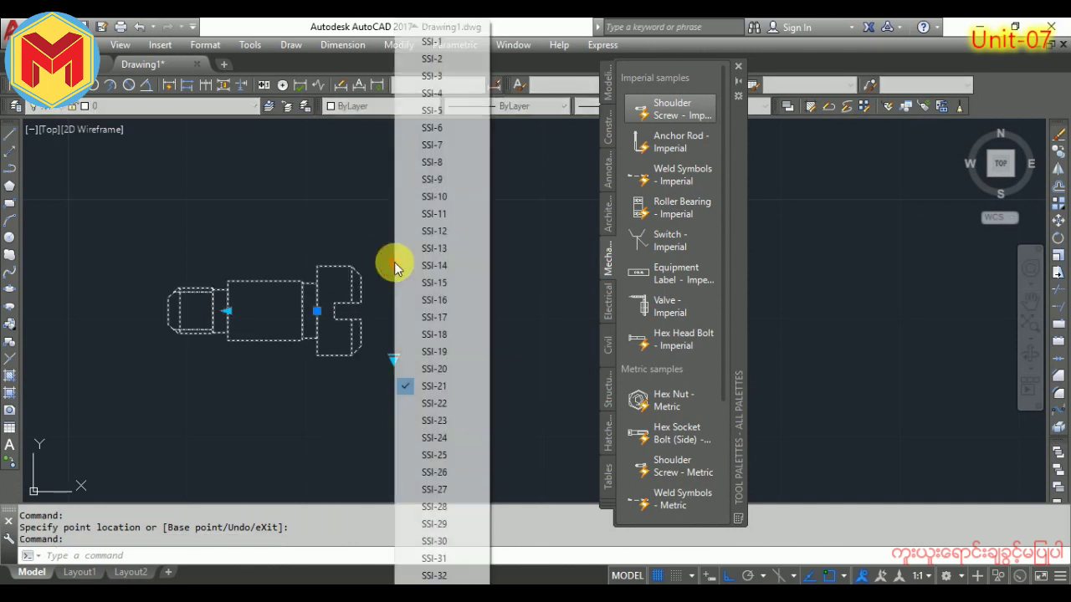
{"action": "left_click", "coordinate": [445, 555]}
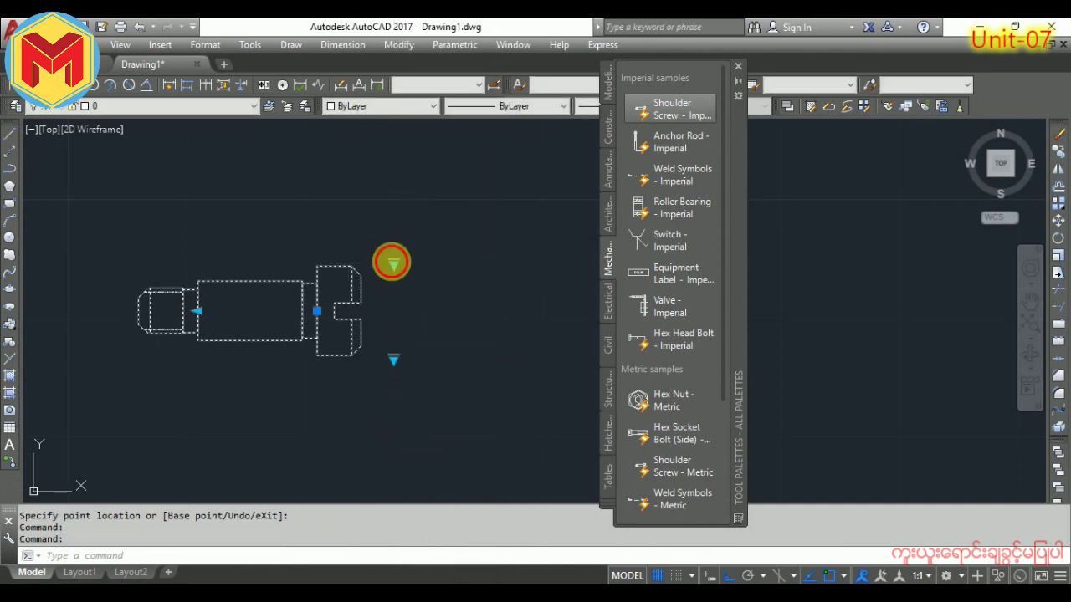
{"action": "left_click", "coordinate": [393, 262]}
{"action": "left_click", "coordinate": [421, 108]}
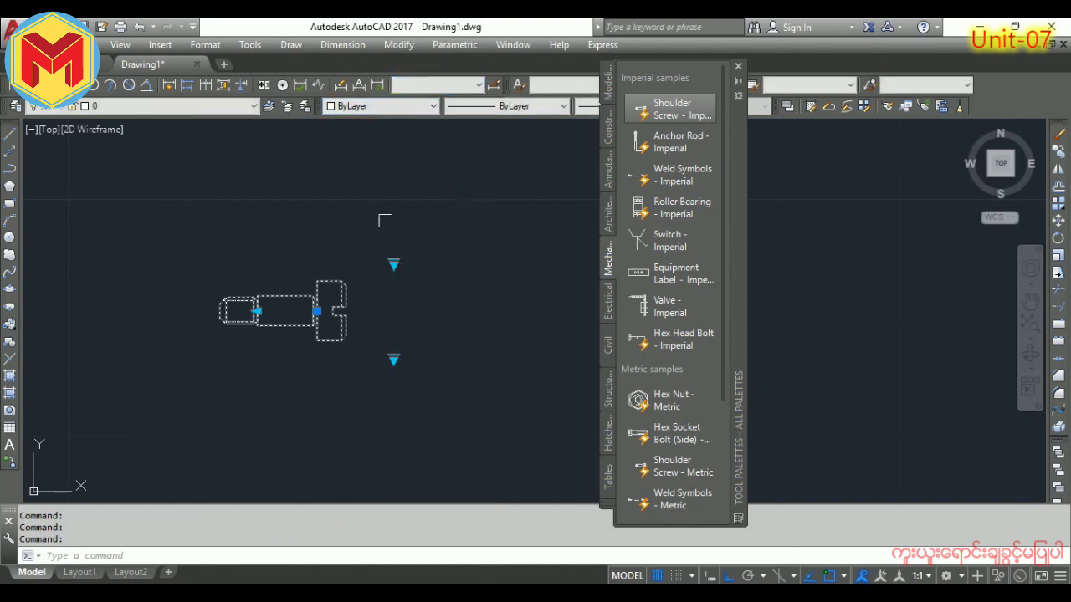
{"action": "key", "text": "Escape"}
{"action": "scroll", "coordinate": [427, 359], "scroll_direction": "down", "scroll_amount": 5}
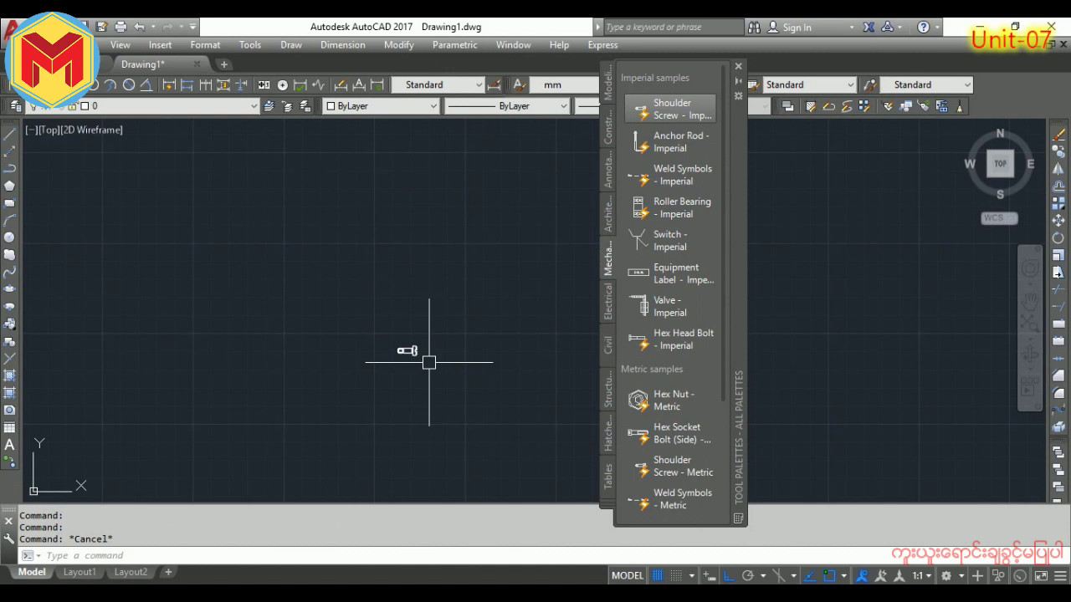
Window-select the dashed lines, car and palm tree and erase them with E.
{"action": "scroll", "coordinate": [456, 351], "scroll_direction": "up", "scroll_amount": 5}
{"action": "scroll", "coordinate": [435, 351], "scroll_direction": "up", "scroll_amount": 3}
{"action": "scroll", "coordinate": [449, 320], "scroll_direction": "up", "scroll_amount": 3}
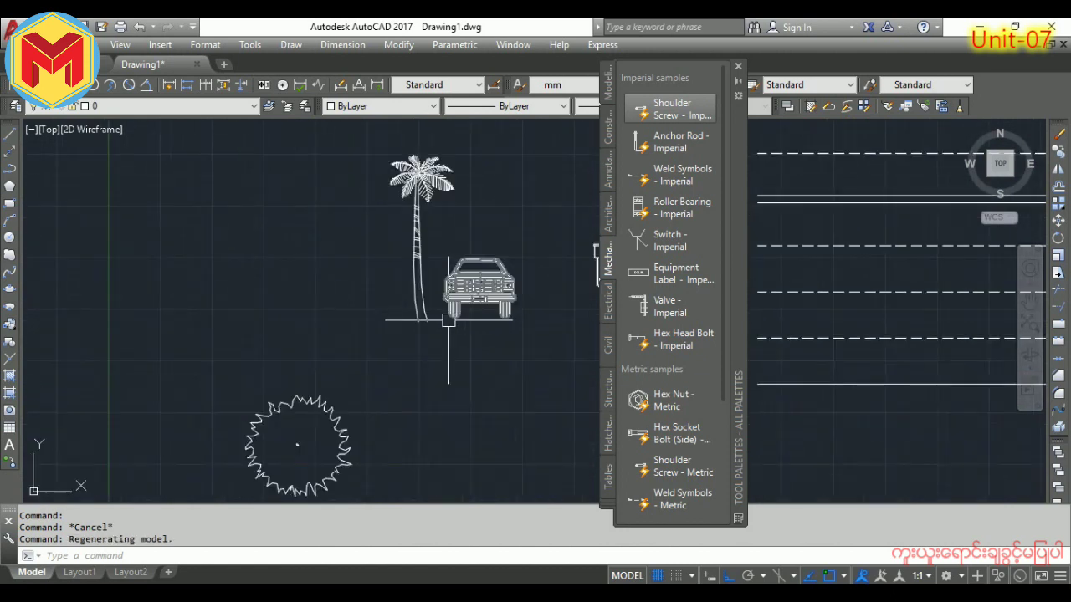
{"action": "middle_click_drag", "start_coordinate": [450, 321], "coordinate": [378, 324]}
{"action": "scroll", "coordinate": [372, 328], "scroll_direction": "up", "scroll_amount": 3}
{"action": "scroll", "coordinate": [396, 323], "scroll_direction": "up", "scroll_amount": 2}
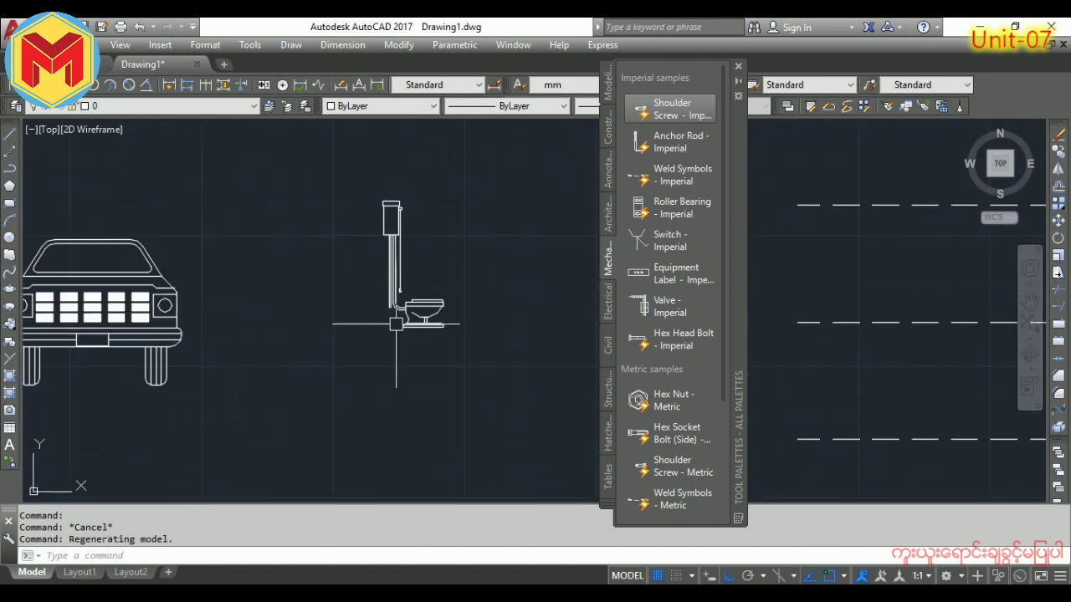
{"action": "scroll", "coordinate": [392, 323], "scroll_direction": "down", "scroll_amount": 4}
{"action": "scroll", "coordinate": [220, 343], "scroll_direction": "down", "scroll_amount": 3}
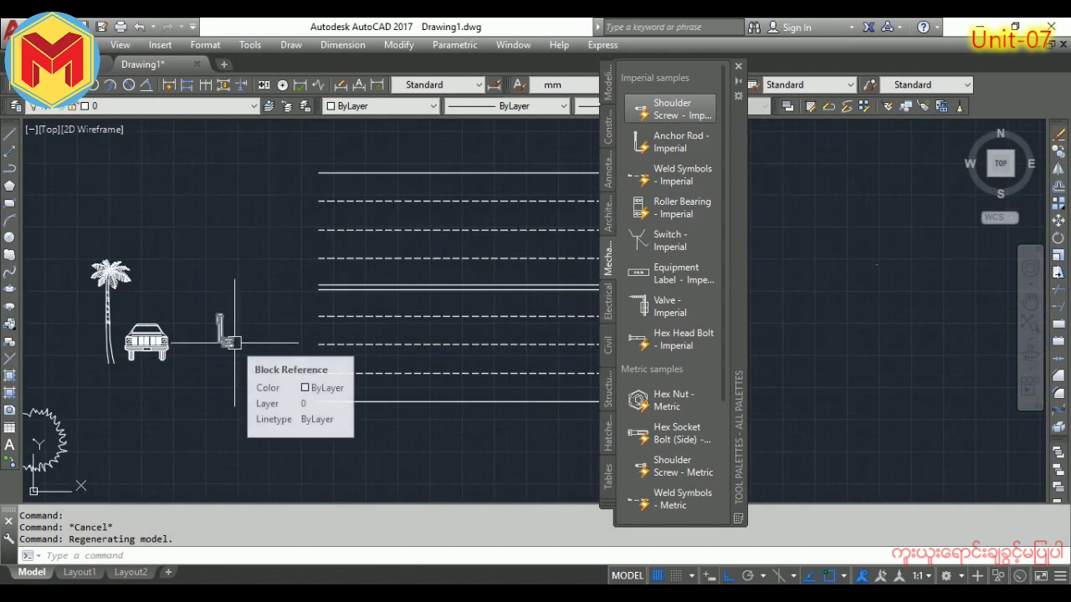
{"action": "scroll", "coordinate": [226, 339], "scroll_direction": "down", "scroll_amount": 3}
{"action": "left_click", "coordinate": [247, 268]}
{"action": "left_click", "coordinate": [380, 372]}
{"action": "left_click", "coordinate": [488, 306]}
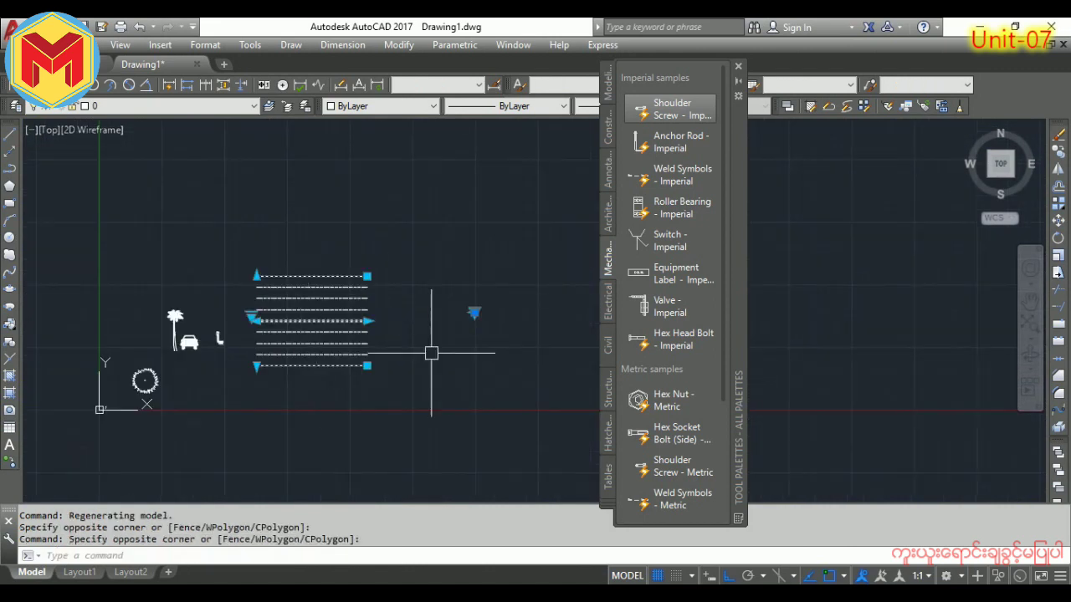
{"action": "scroll", "coordinate": [318, 318], "scroll_direction": "up", "scroll_amount": 4}
{"action": "left_click", "coordinate": [221, 331]}
{"action": "left_click", "coordinate": [180, 368]}
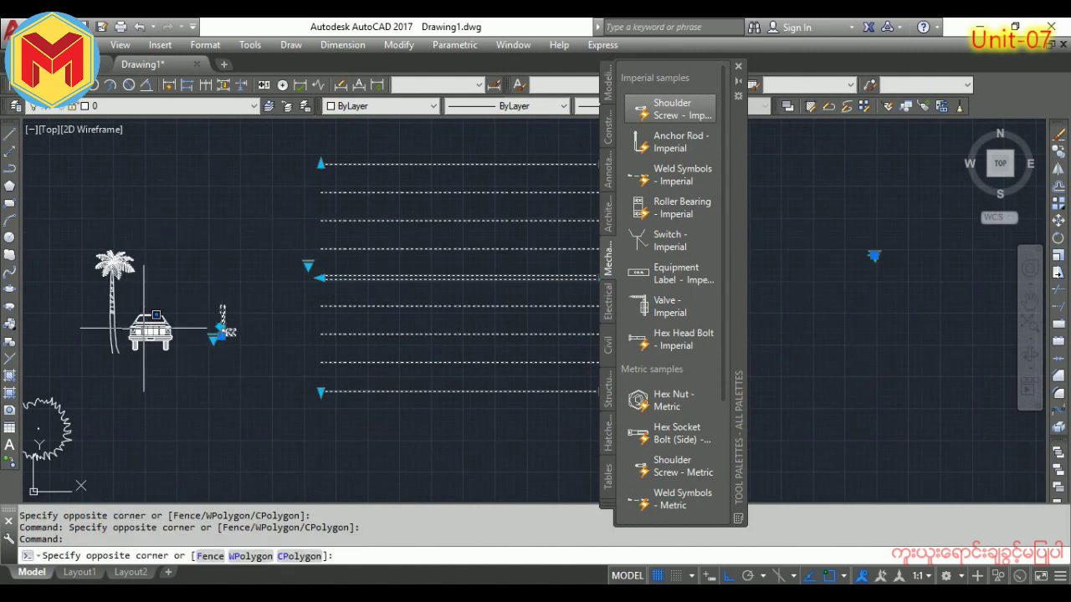
{"action": "left_click", "coordinate": [117, 268]}
{"action": "left_click", "coordinate": [134, 385]}
{"action": "left_click", "coordinate": [37, 263]}
{"action": "middle_click_drag", "start_coordinate": [113, 357], "coordinate": [312, 306]}
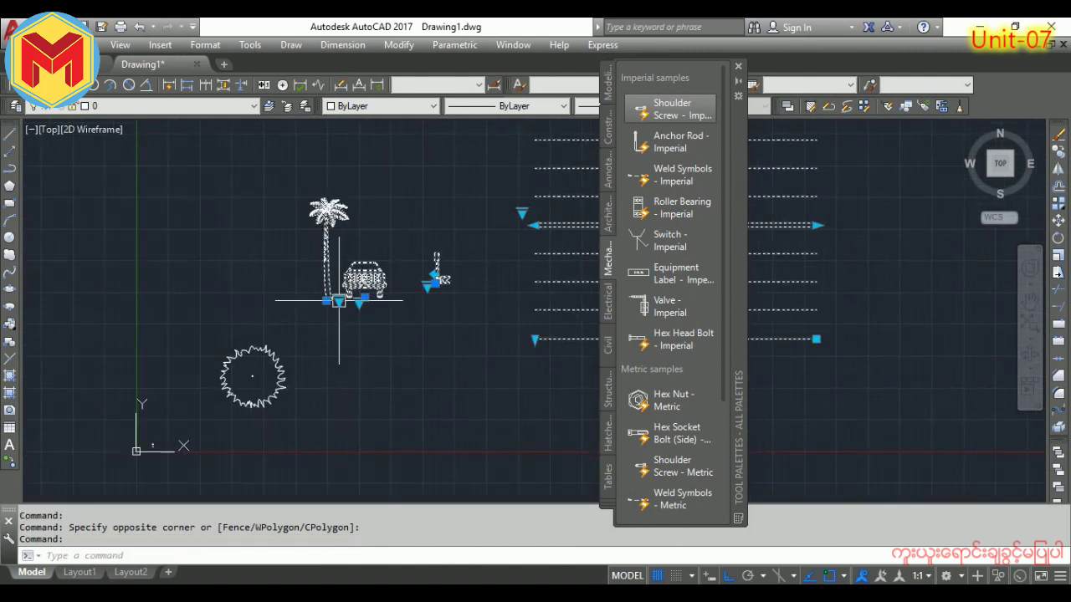
{"action": "key", "text": "e"}
{"action": "key", "text": "Return"}
Erase the round tree sample block.
{"action": "left_click", "coordinate": [246, 375]}
{"action": "key", "text": "e"}
{"action": "key", "text": "Return"}
{"action": "middle_click_drag", "start_coordinate": [160, 443], "coordinate": [287, 342]}
{"action": "scroll", "coordinate": [275, 382], "scroll_direction": "down", "scroll_amount": 3}
{"action": "scroll", "coordinate": [335, 301], "scroll_direction": "up", "scroll_amount": 3}
{"action": "scroll", "coordinate": [333, 416], "scroll_direction": "up", "scroll_amount": 2}
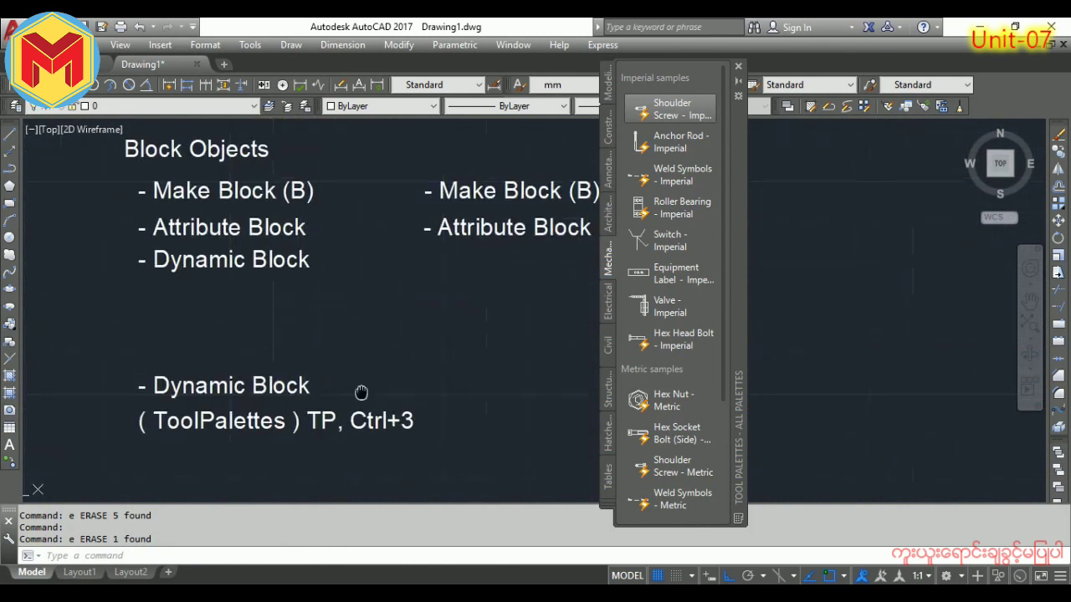
Browse the Civil, Structural, Hatches and Tables tool palette samples.
{"action": "middle_click_drag", "start_coordinate": [333, 416], "coordinate": [236, 346]}
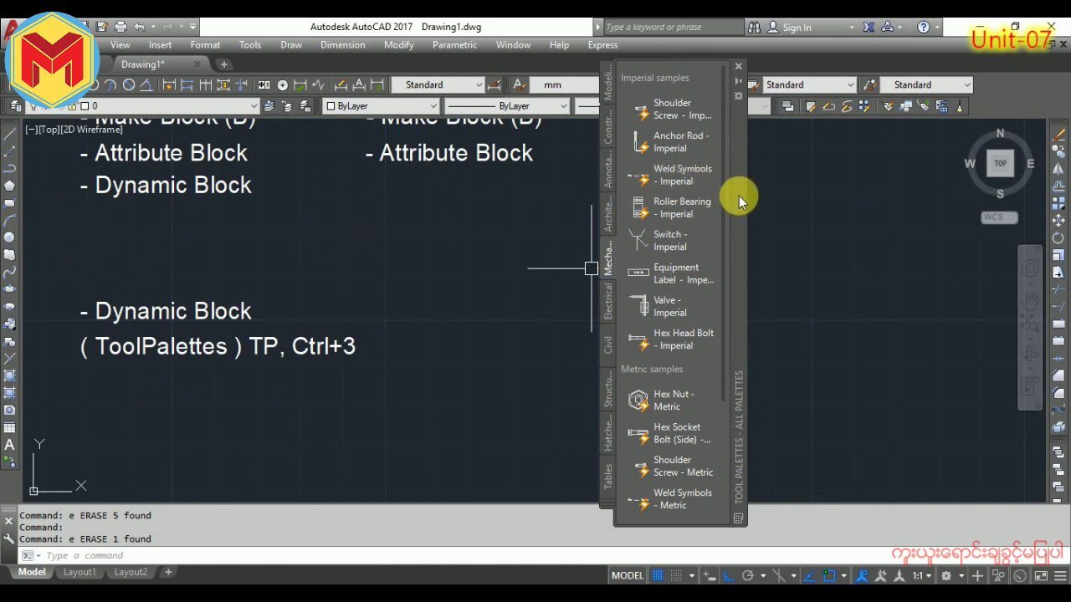
{"action": "left_click_drag", "start_coordinate": [739, 196], "coordinate": [735, 169]}
{"action": "left_click", "coordinate": [604, 319]}
{"action": "left_click", "coordinate": [603, 355]}
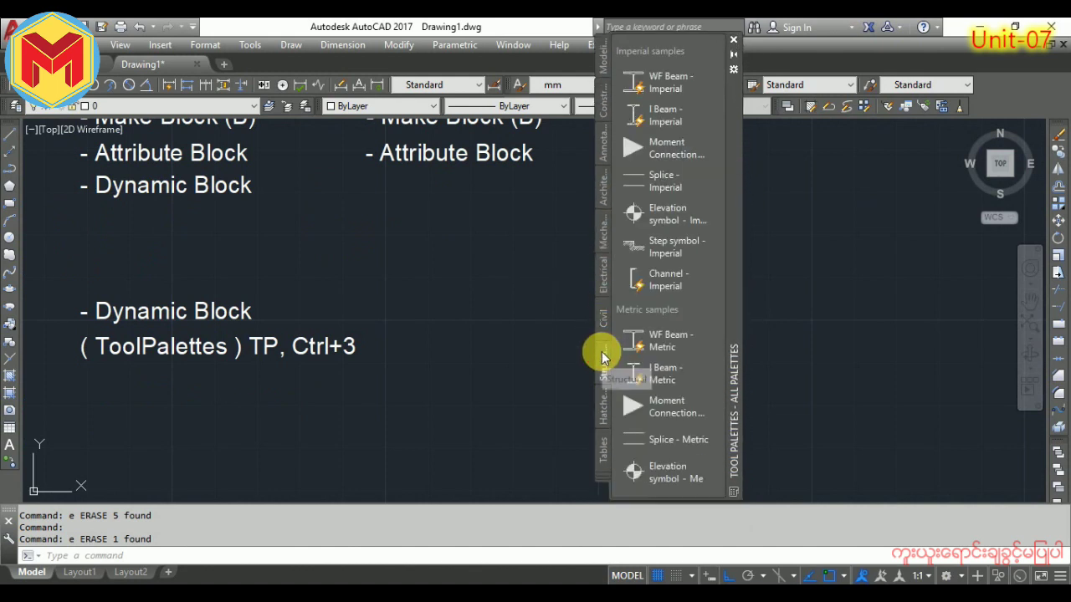
{"action": "left_click", "coordinate": [601, 405]}
{"action": "left_click", "coordinate": [601, 442]}
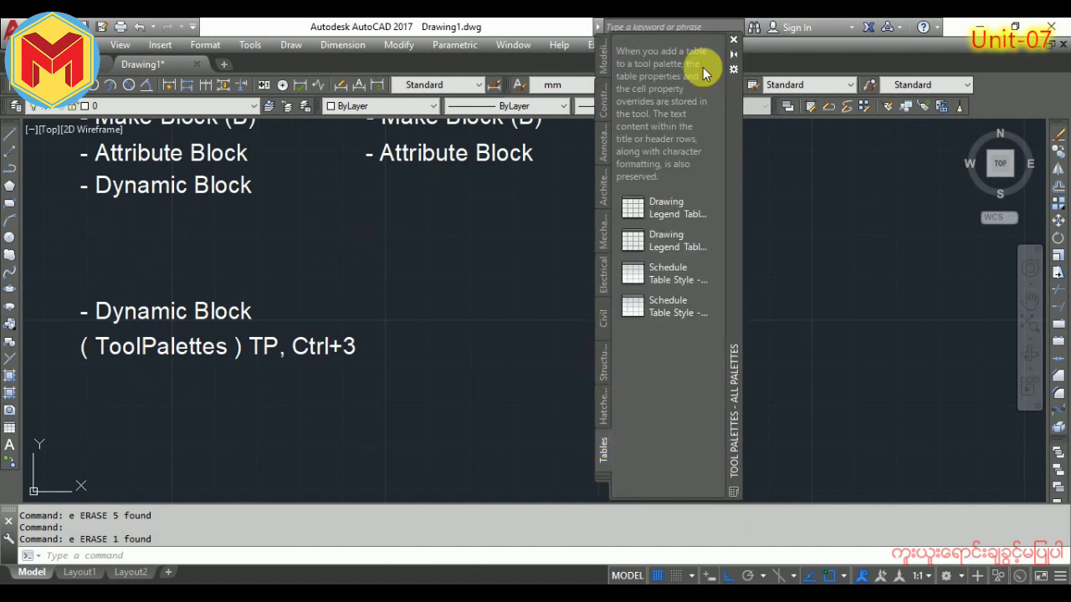
Close the Tool Palettes and move the view to an empty area.
{"action": "left_click", "coordinate": [733, 39]}
{"action": "middle_click_drag", "start_coordinate": [490, 237], "coordinate": [622, 227]}
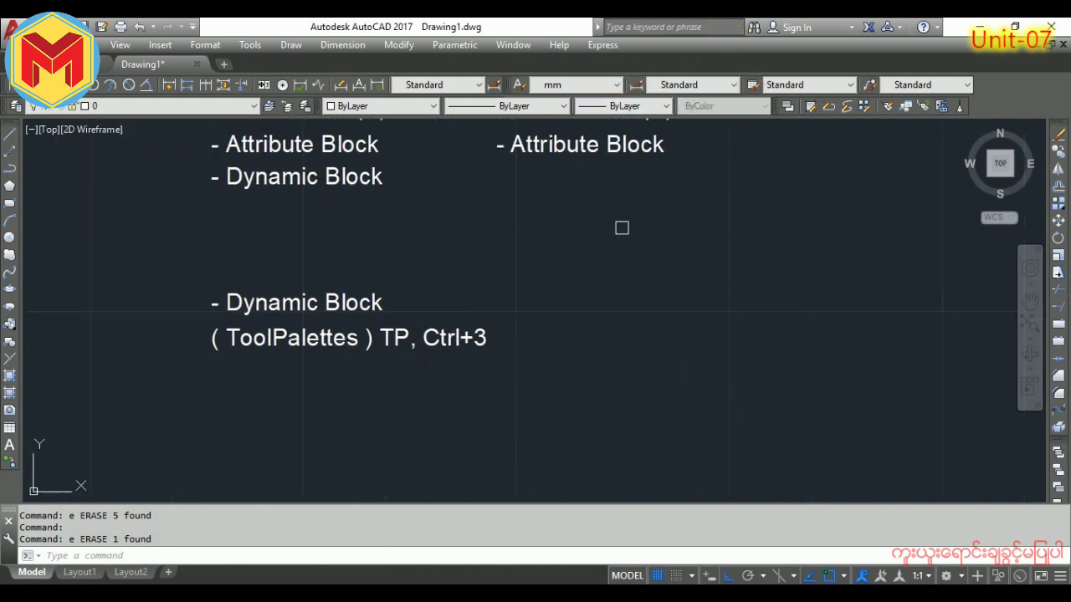
{"action": "scroll", "coordinate": [362, 304], "scroll_direction": "up", "scroll_amount": 2}
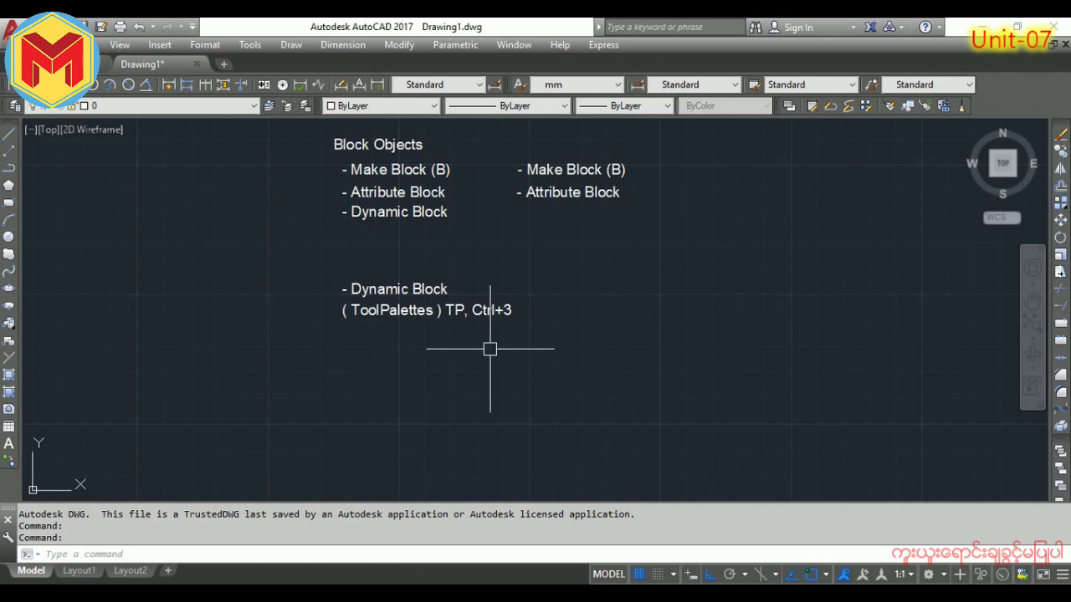
{"action": "middle_click_drag", "start_coordinate": [488, 369], "coordinate": [492, 248]}
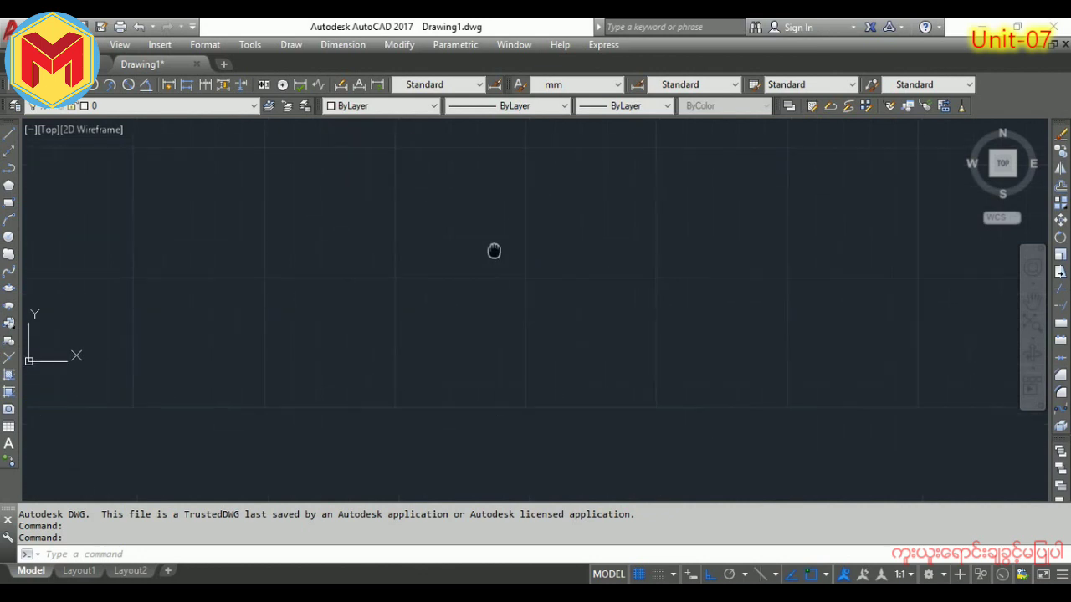
Draw a large circle and a small circle centred on its top quadrant.
{"action": "type", "text": "c"}
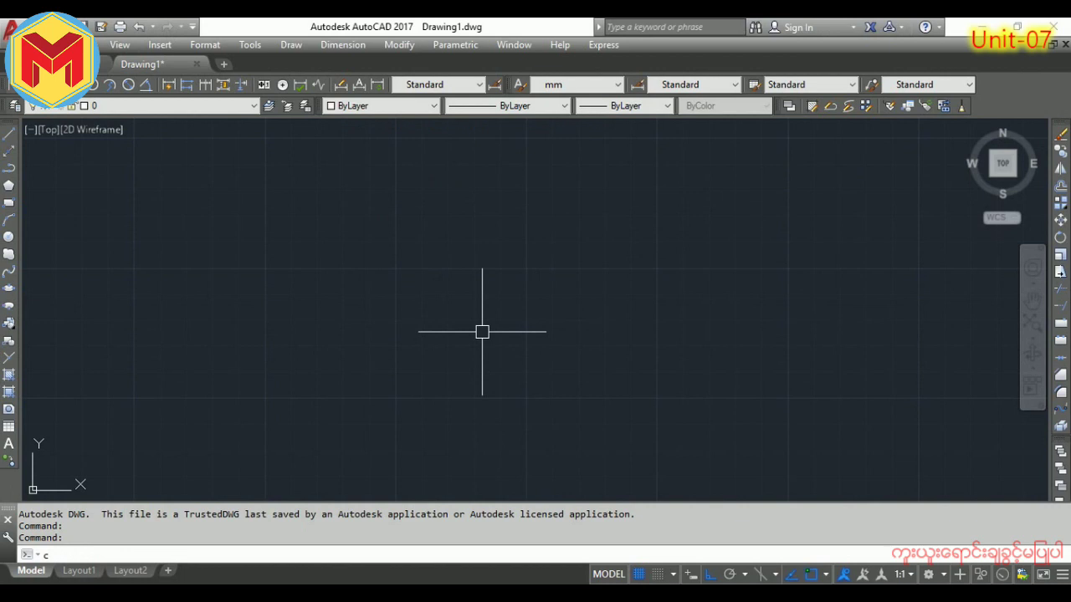
{"action": "key", "text": "Return"}
{"action": "left_click", "coordinate": [477, 342]}
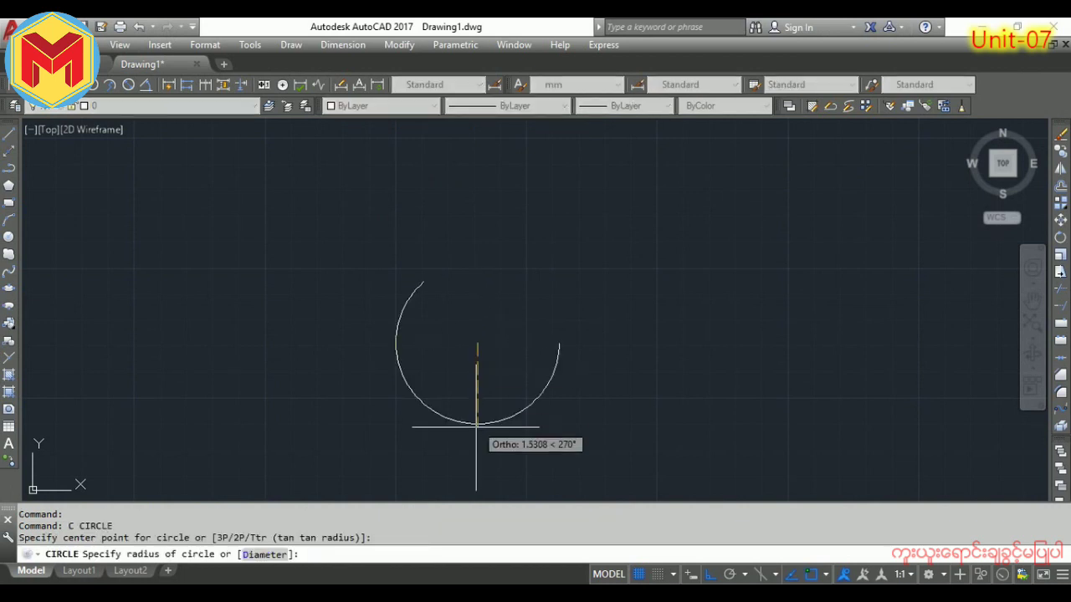
{"action": "left_click", "coordinate": [477, 256]}
{"action": "key", "text": "Return"}
{"action": "left_click", "coordinate": [476, 255]}
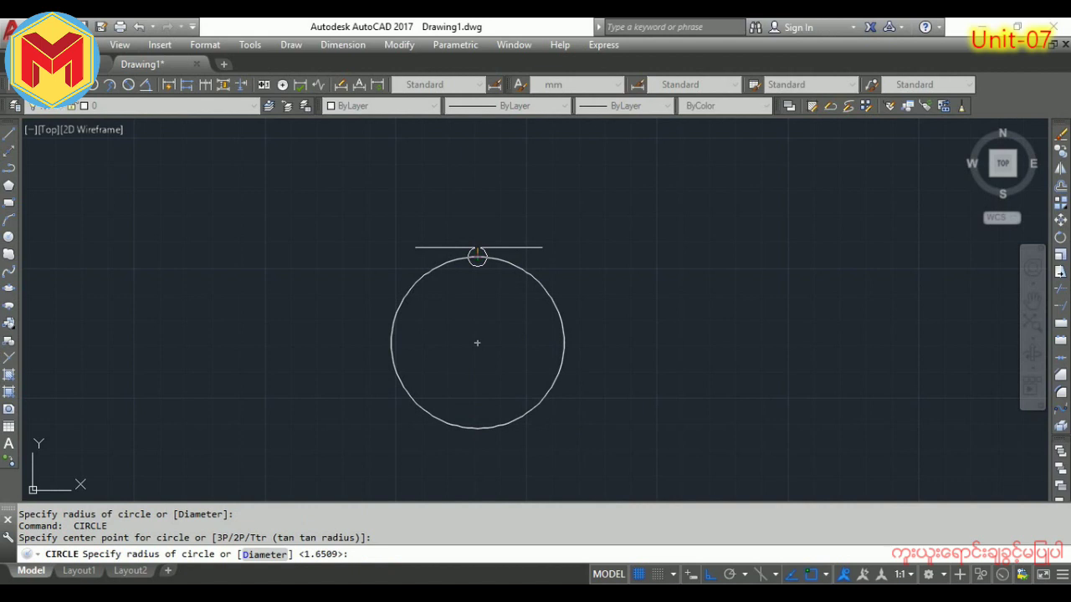
{"action": "left_click", "coordinate": [479, 238]}
Copy the small circle to the left, right and bottom quadrants of the large circle.
{"action": "type", "text": "co"}
{"action": "key", "text": "Return"}
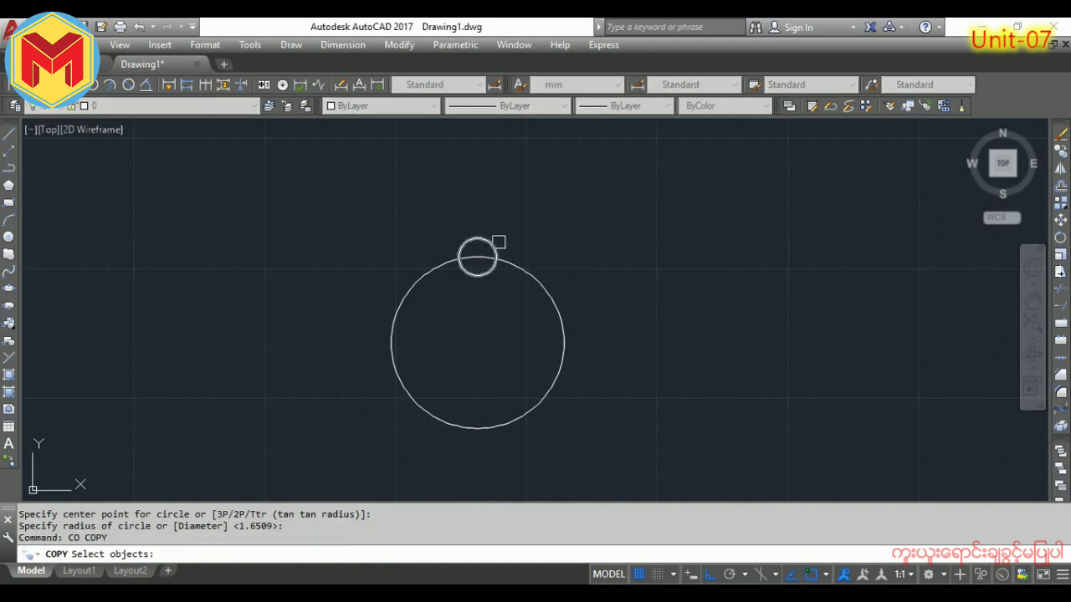
{"action": "left_click", "coordinate": [494, 246]}
{"action": "key", "text": "Return"}
{"action": "left_click", "coordinate": [477, 257]}
{"action": "left_click", "coordinate": [477, 342]}
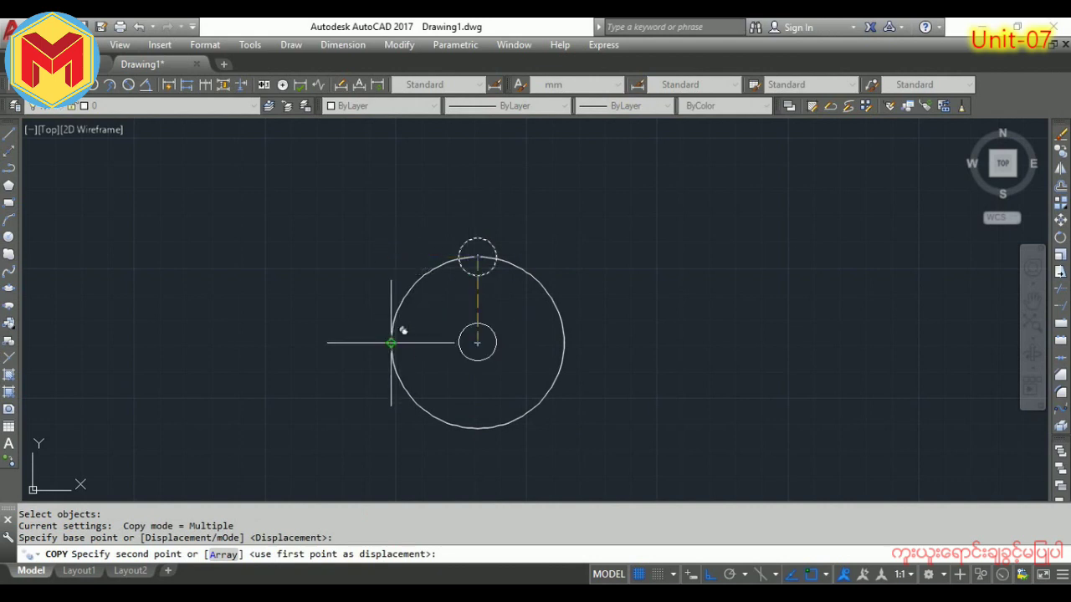
{"action": "left_click", "coordinate": [564, 342]}
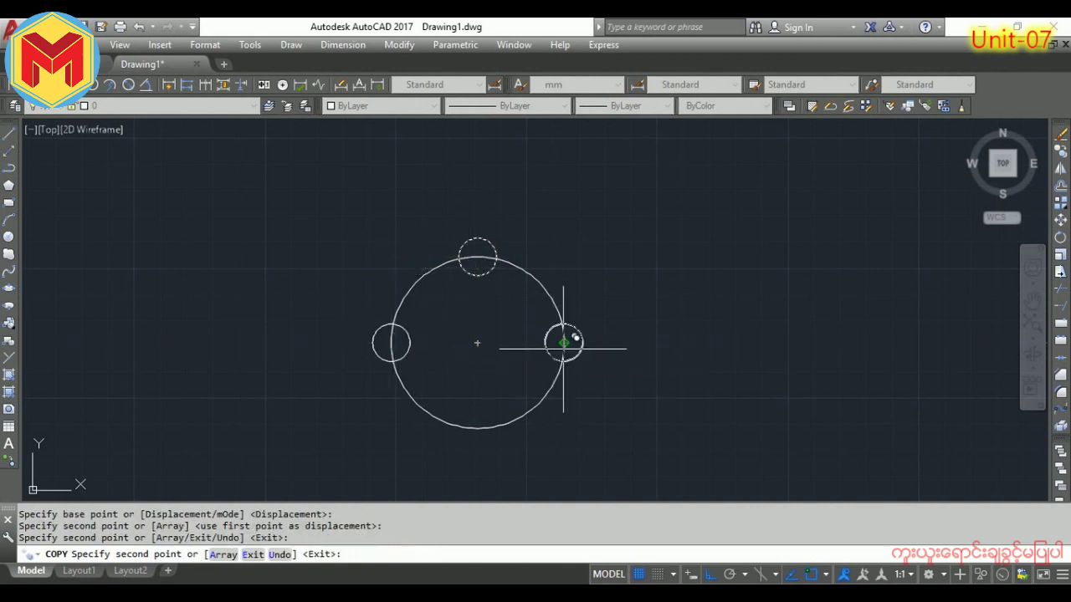
{"action": "left_click", "coordinate": [476, 428]}
{"action": "key", "text": "Return"}
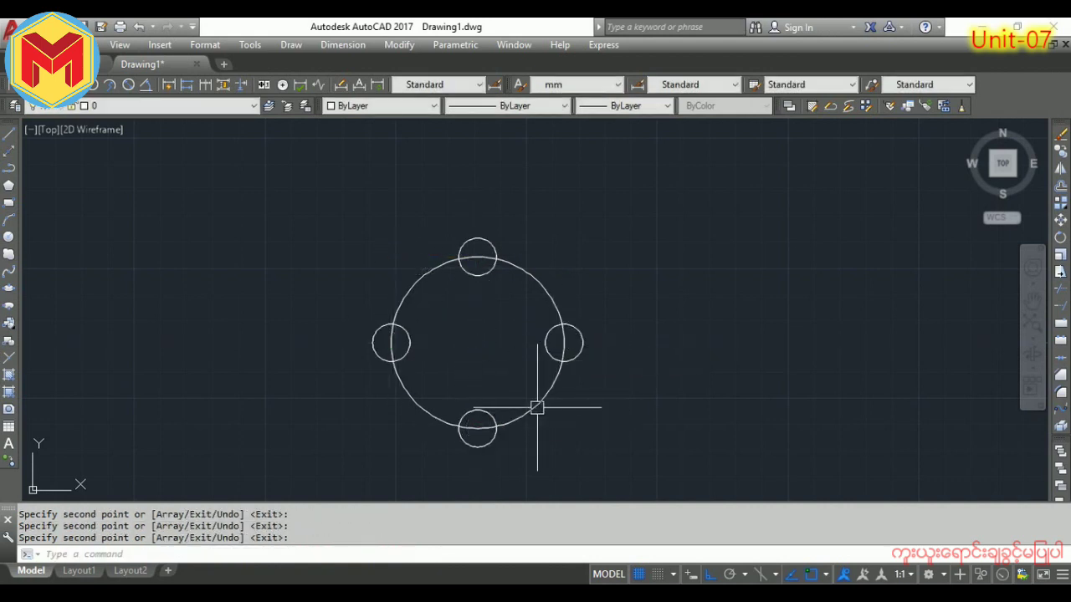
Select the four small circles to check them, then clear the selection.
{"action": "key", "text": "ctrl+a"}
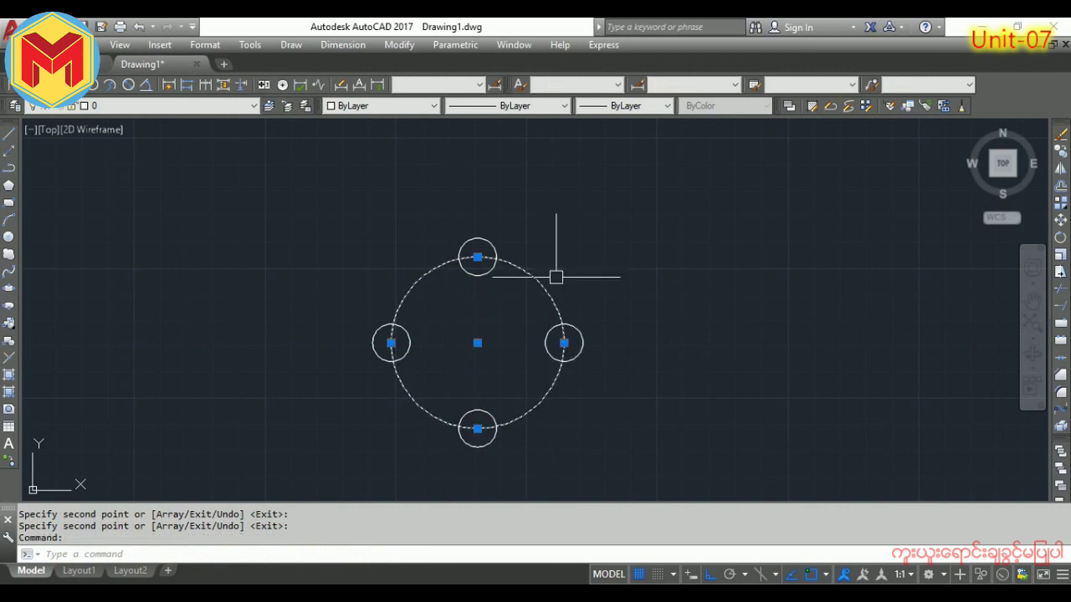
{"action": "key", "text": "Escape"}
{"action": "left_click", "coordinate": [476, 248]}
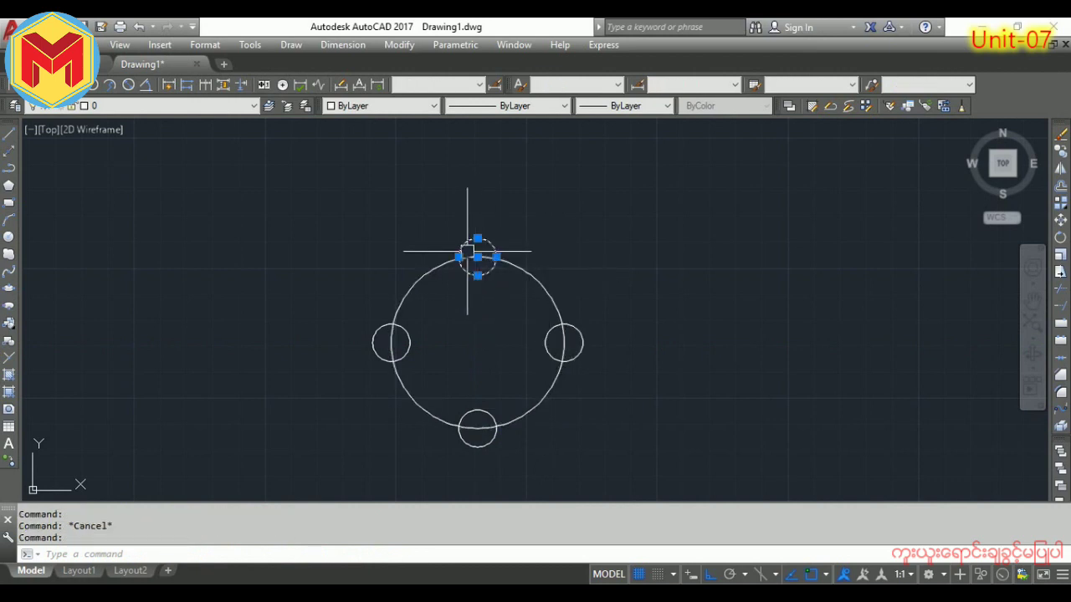
{"action": "left_click", "coordinate": [378, 326]}
{"action": "left_click", "coordinate": [582, 332]}
{"action": "left_click", "coordinate": [477, 409]}
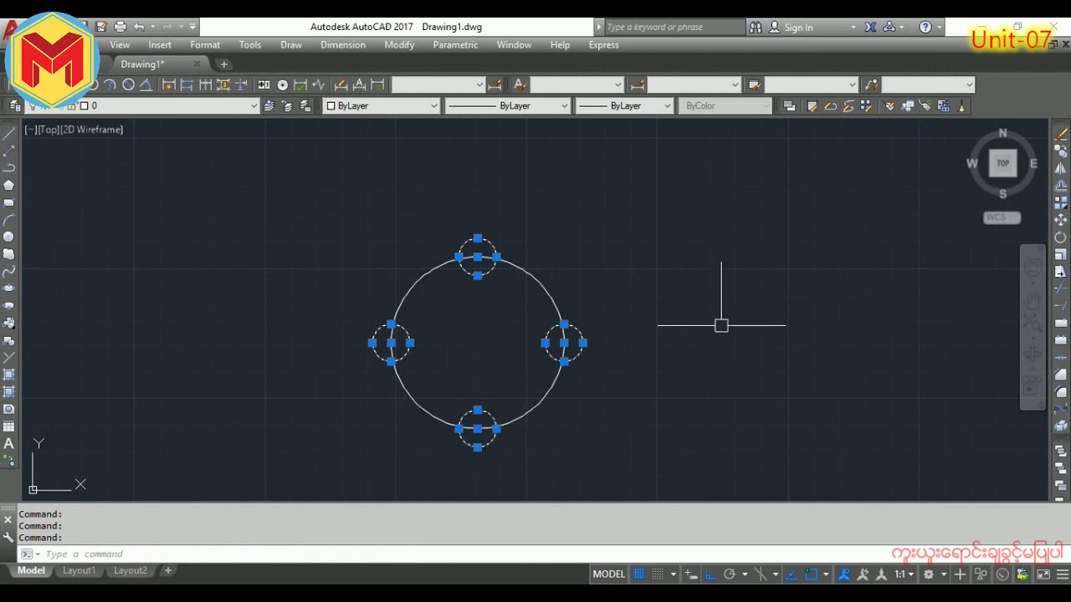
{"action": "key", "text": "Escape"}
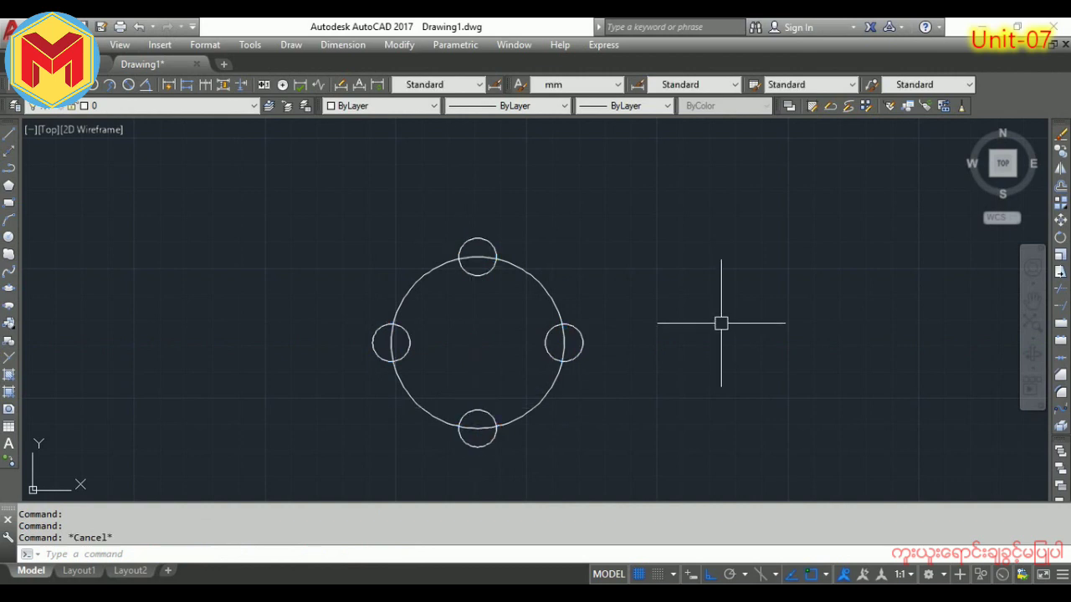
{"action": "type", "text": "b"}
Define block 'Circle' from all five circles, base point at the large circle's centre, converting them.
{"action": "key", "text": "Return"}
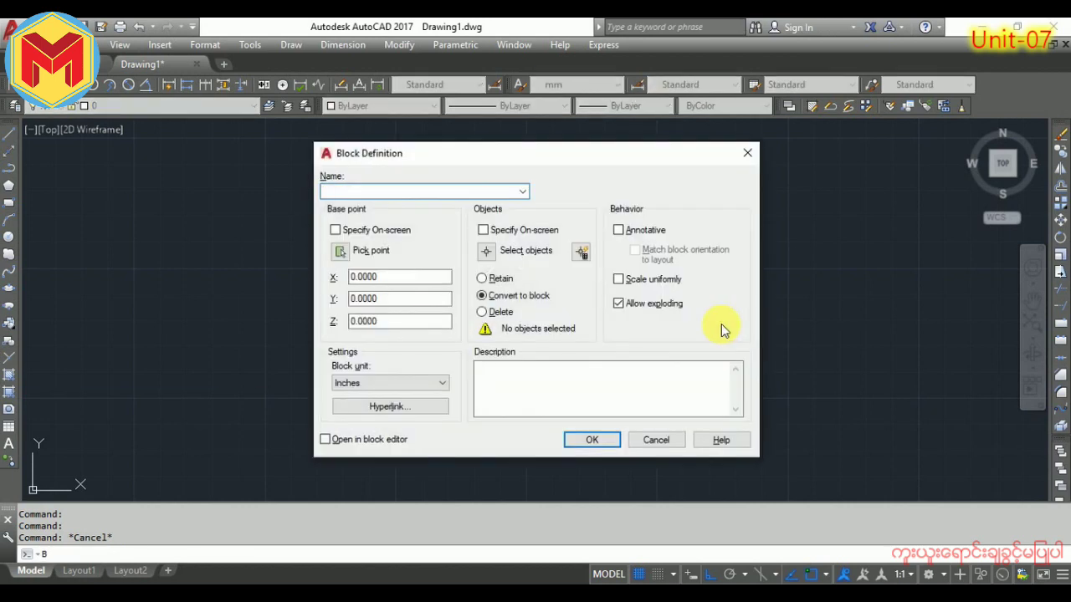
{"action": "left_click", "coordinate": [339, 252]}
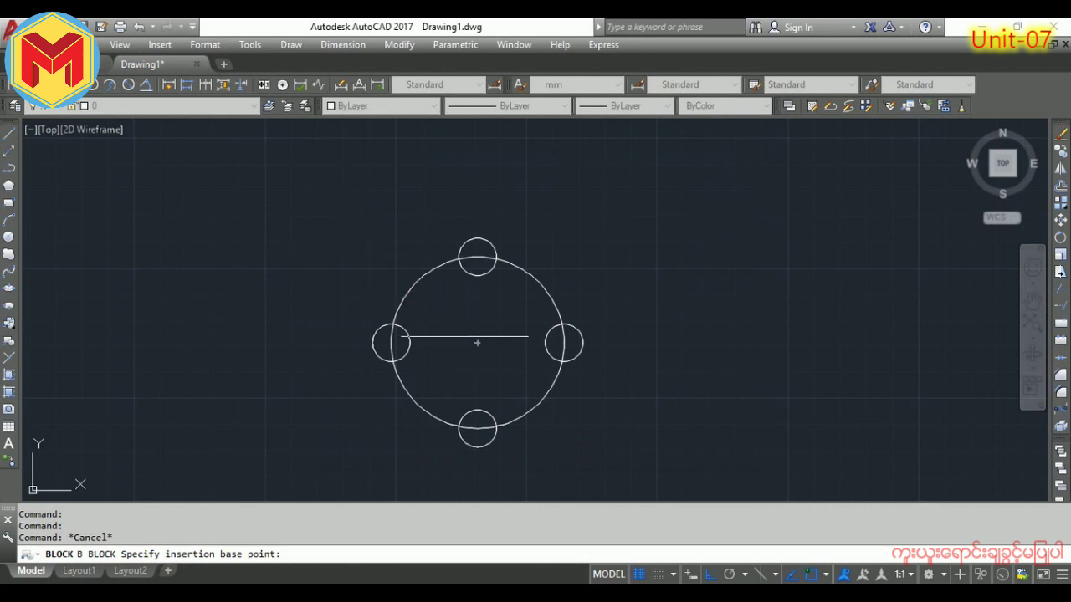
{"action": "left_click", "coordinate": [477, 343]}
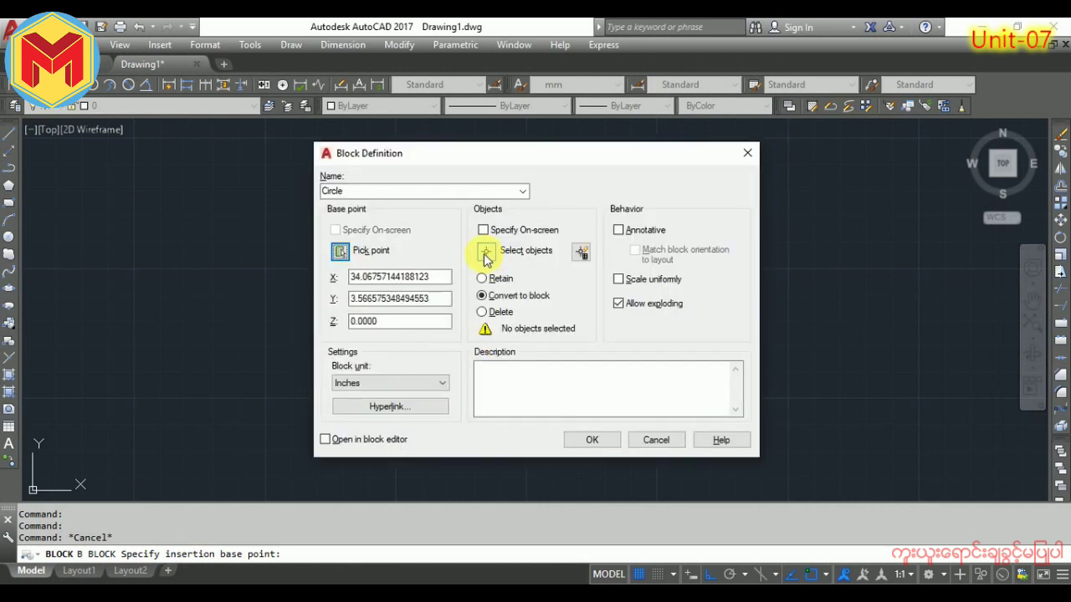
{"action": "left_click", "coordinate": [484, 253]}
{"action": "left_click", "coordinate": [635, 205]}
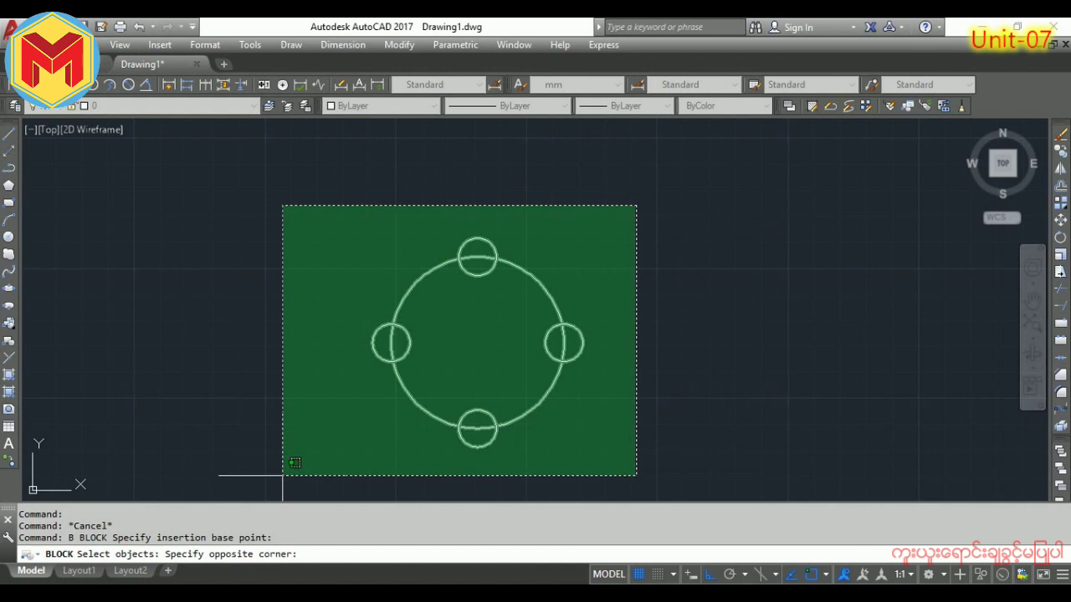
{"action": "left_click", "coordinate": [283, 475]}
{"action": "key", "text": "Return"}
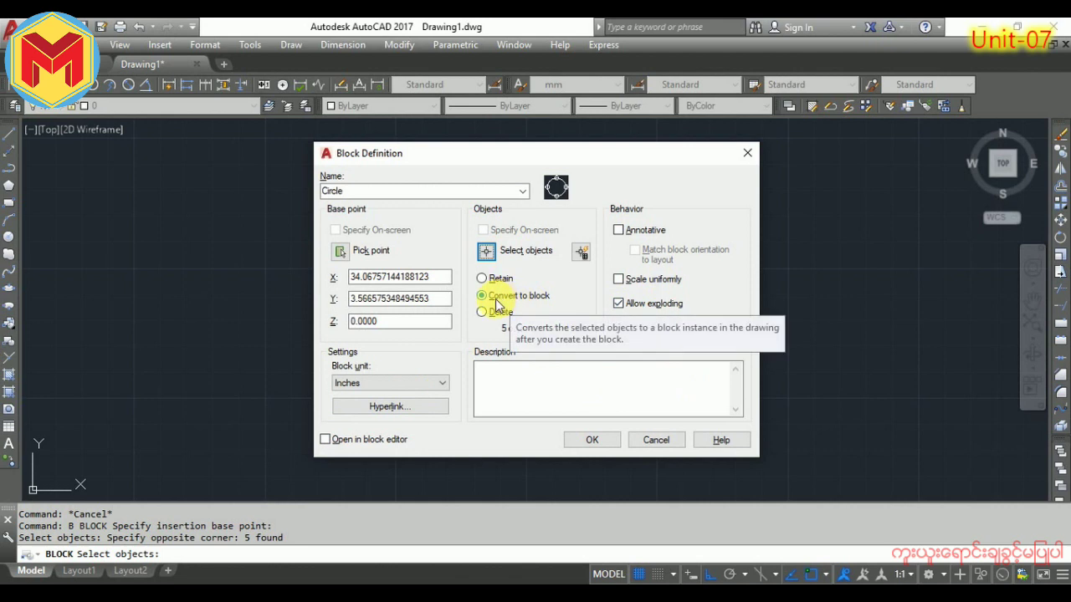
{"action": "left_click", "coordinate": [597, 440]}
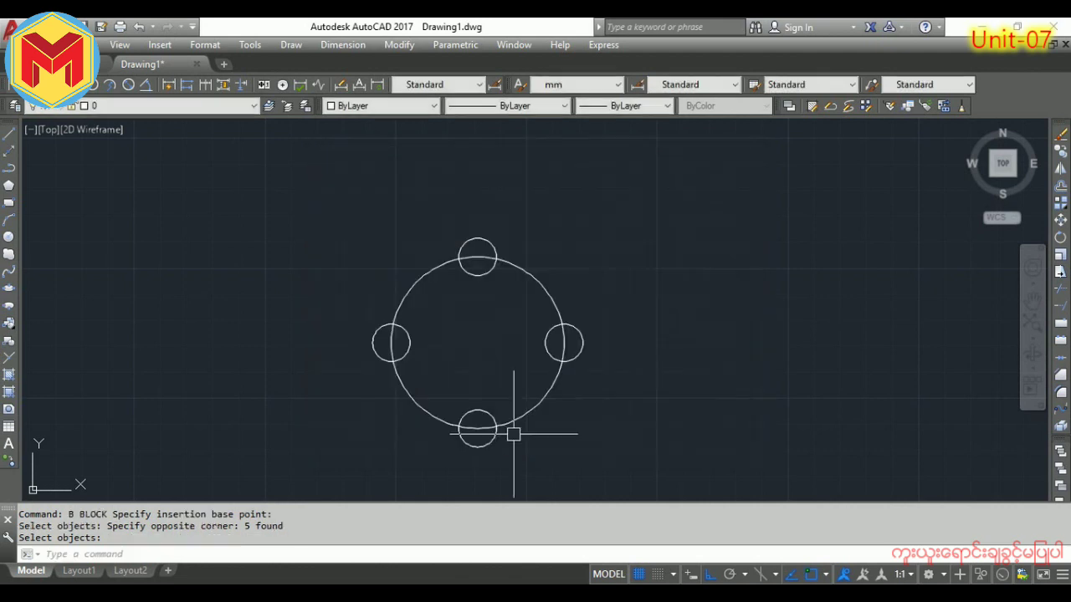
{"action": "left_click", "coordinate": [514, 429]}
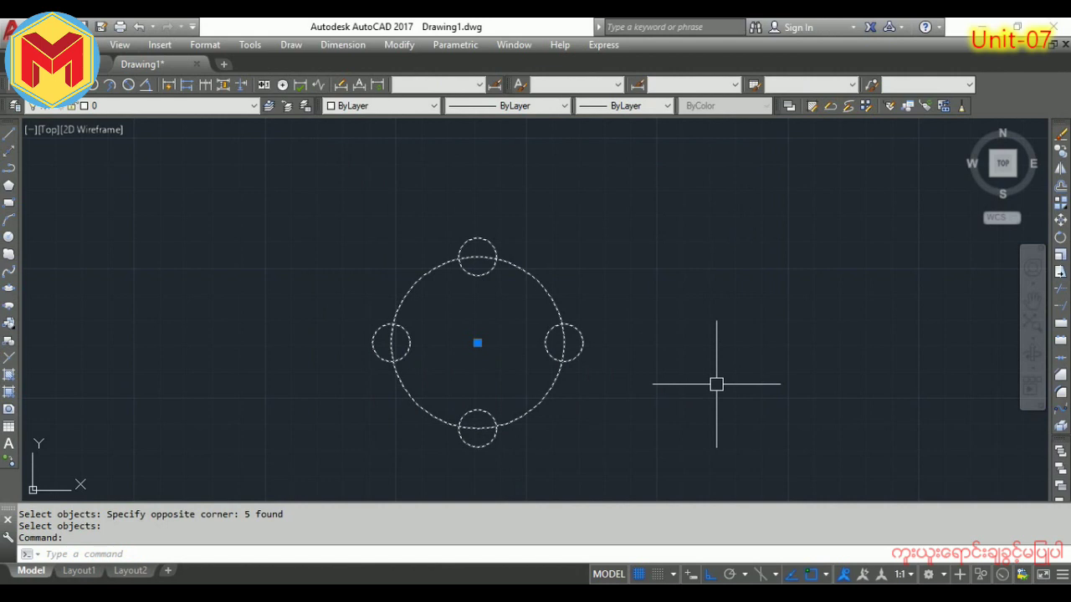
{"action": "key", "text": "Escape"}
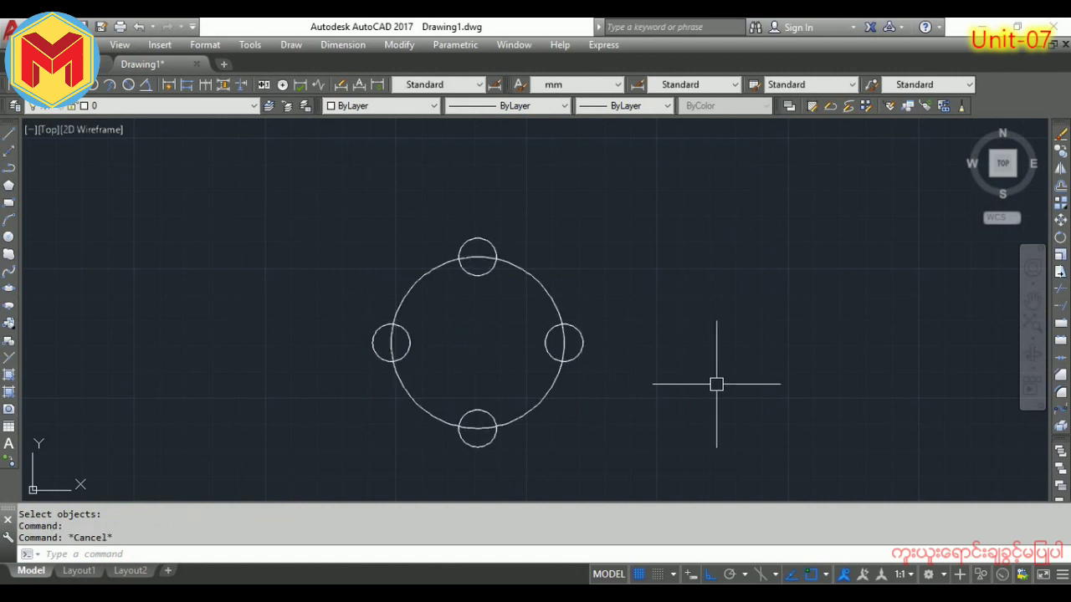
Open the Circle block definition in the Block Editor and restore the Block Authoring Palettes.
{"action": "left_click", "coordinate": [554, 386]}
{"action": "double_click", "coordinate": [555, 384]}
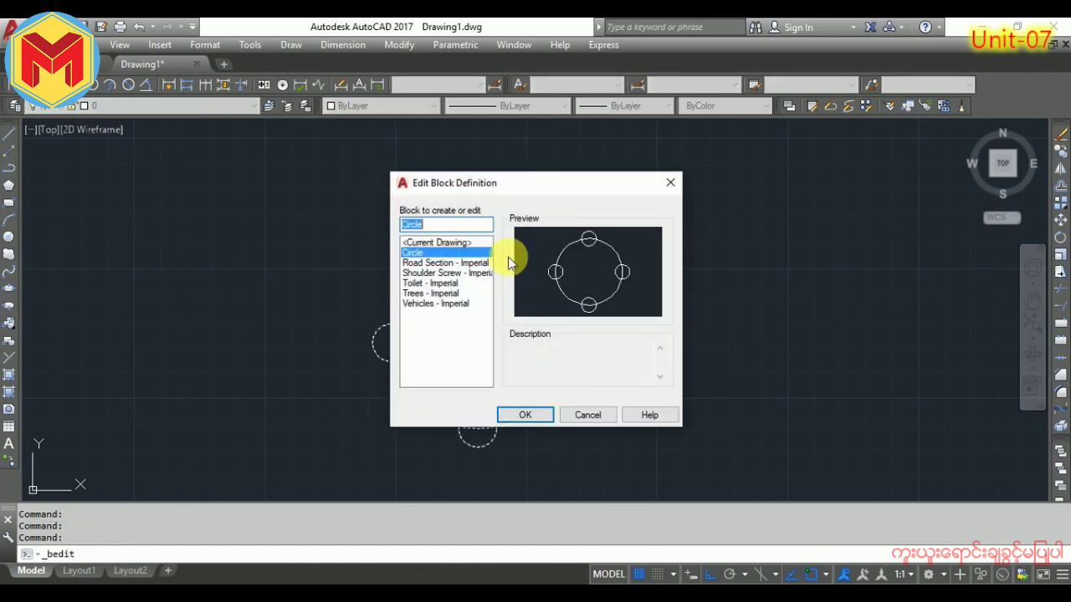
{"action": "left_click", "coordinate": [522, 414]}
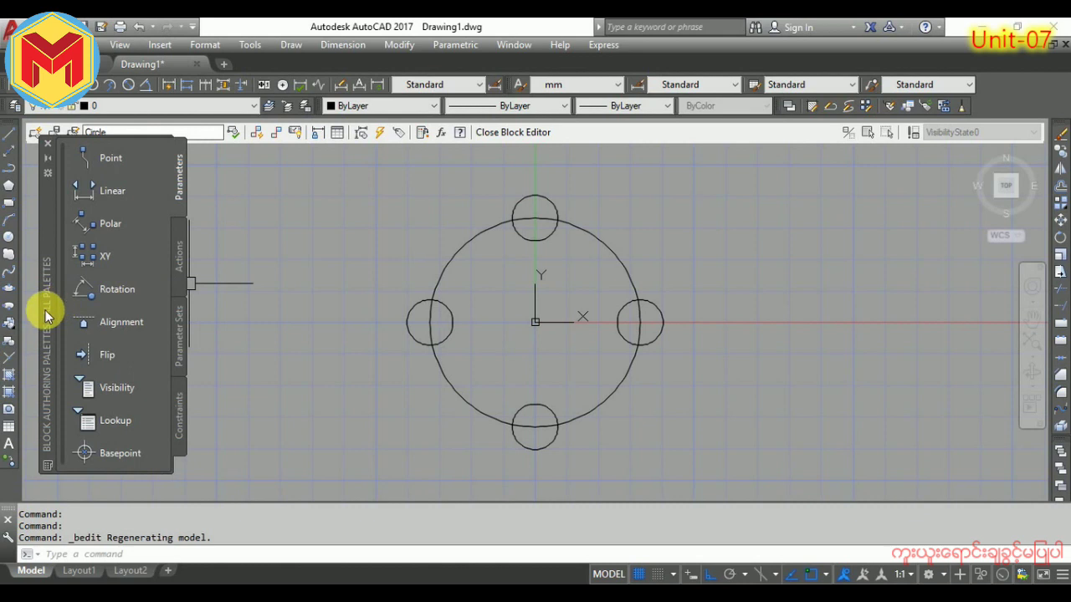
{"action": "left_click_drag", "start_coordinate": [45, 310], "coordinate": [99, 319]}
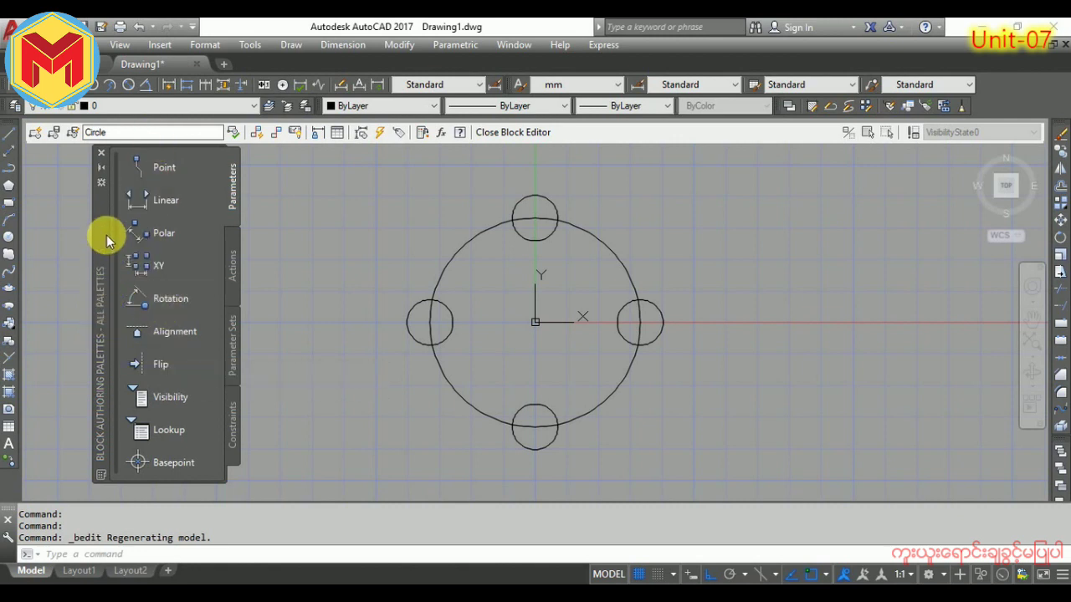
{"action": "left_click", "coordinate": [100, 153]}
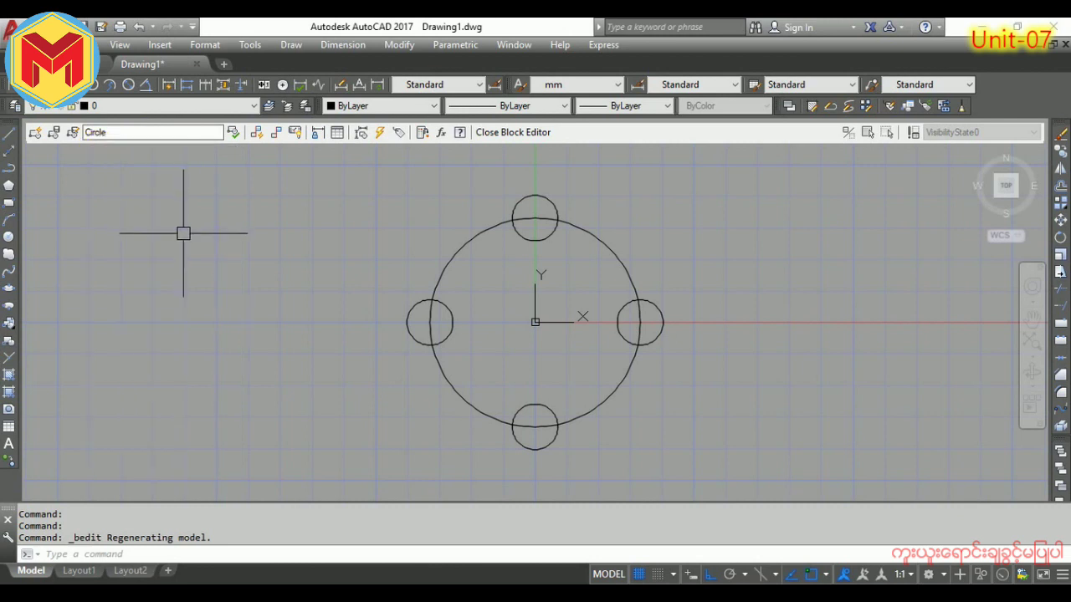
{"action": "left_click", "coordinate": [516, 136]}
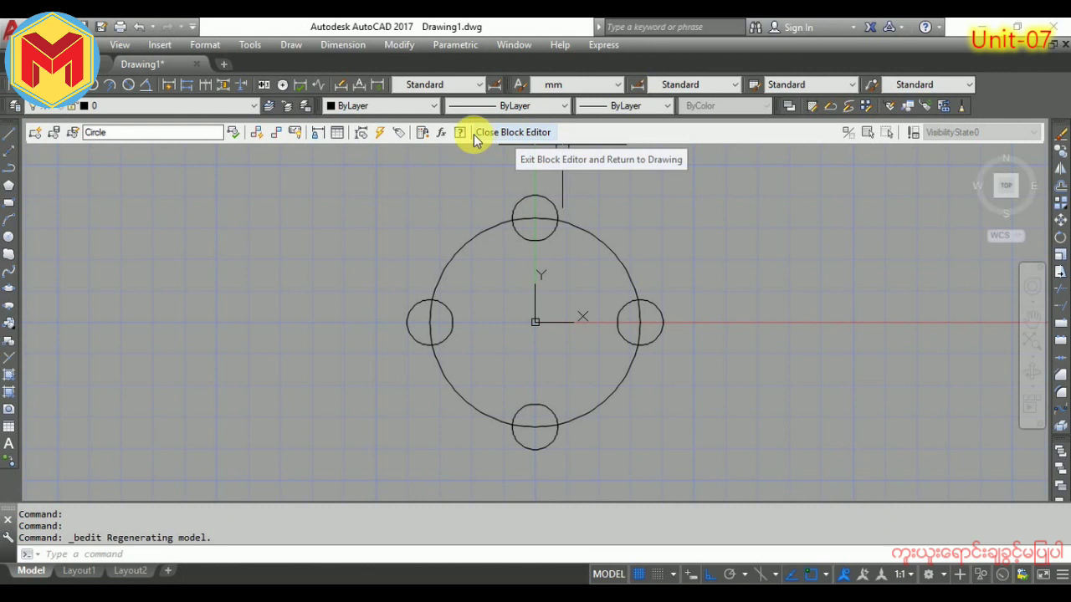
{"action": "left_click", "coordinate": [423, 138]}
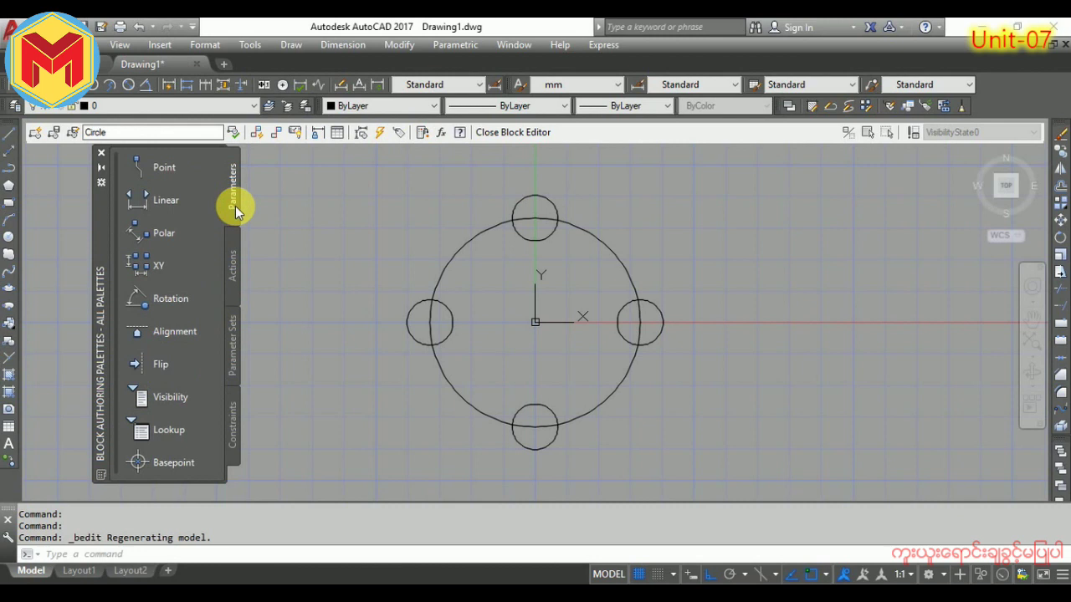
{"action": "left_click", "coordinate": [230, 248]}
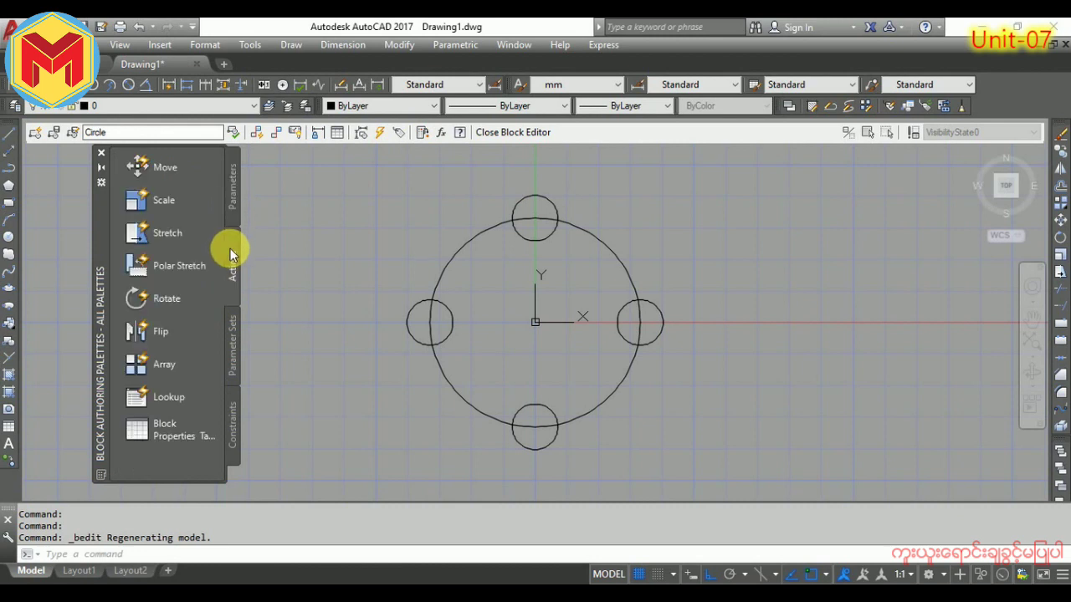
{"action": "left_click", "coordinate": [230, 332]}
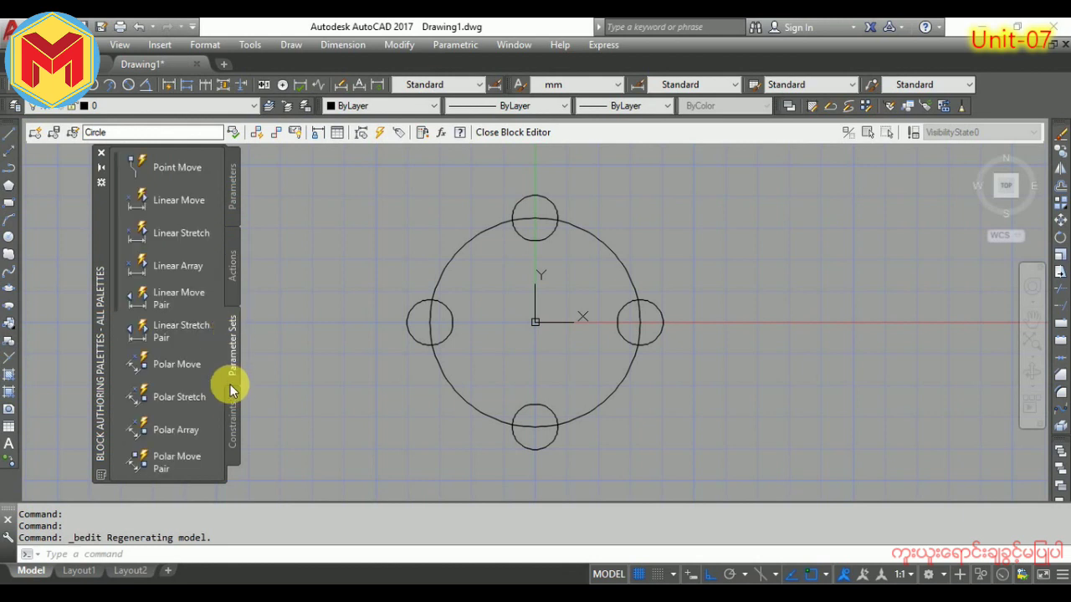
{"action": "left_click", "coordinate": [231, 414]}
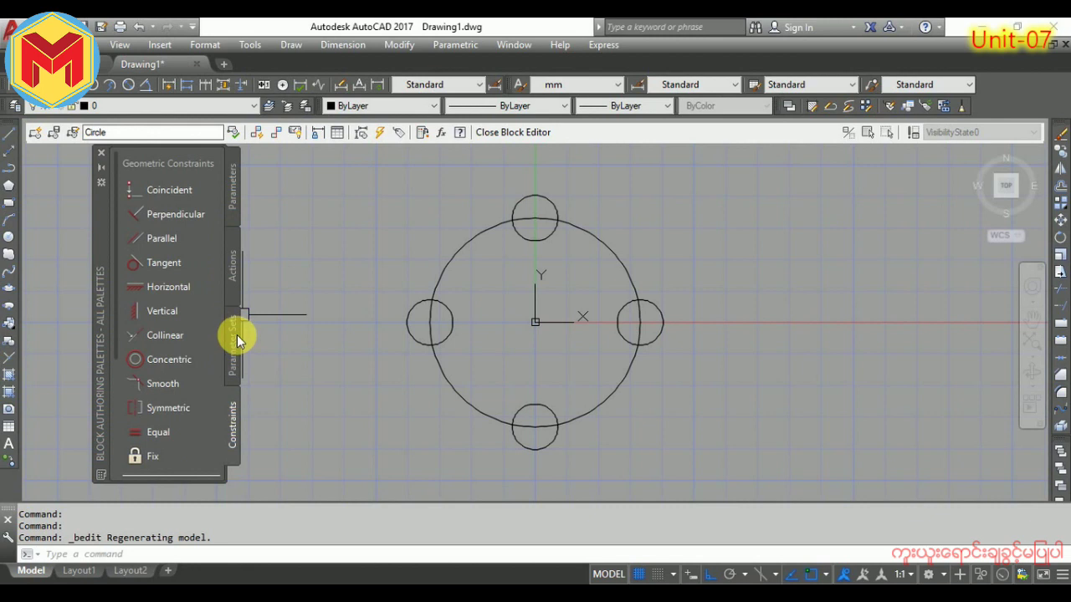
{"action": "left_click", "coordinate": [233, 203]}
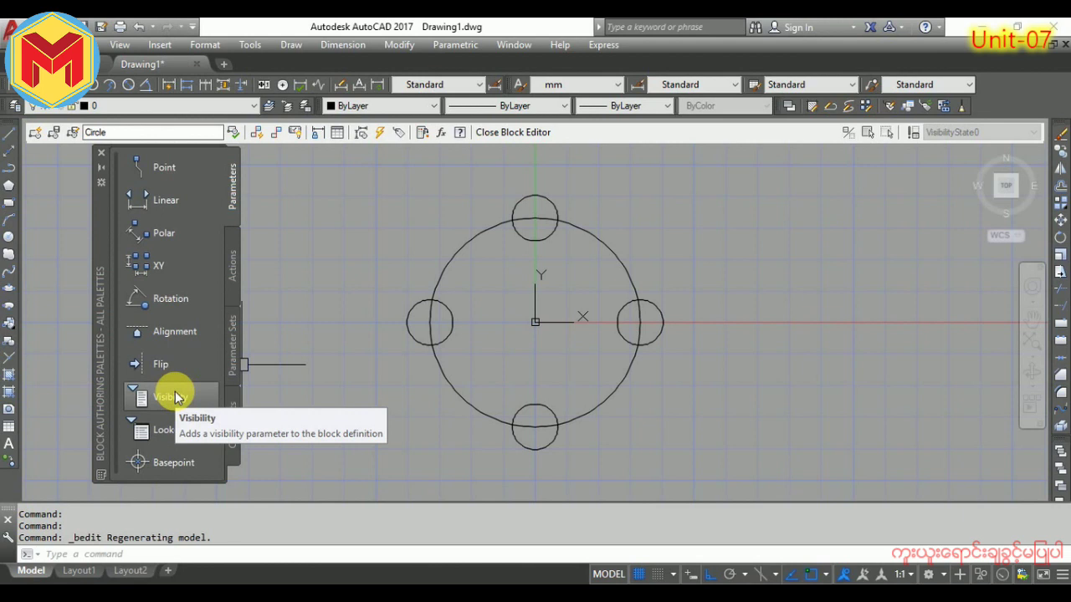
Place a Visibility parameter below-left of the circles in the Circle block.
{"action": "left_click", "coordinate": [175, 397]}
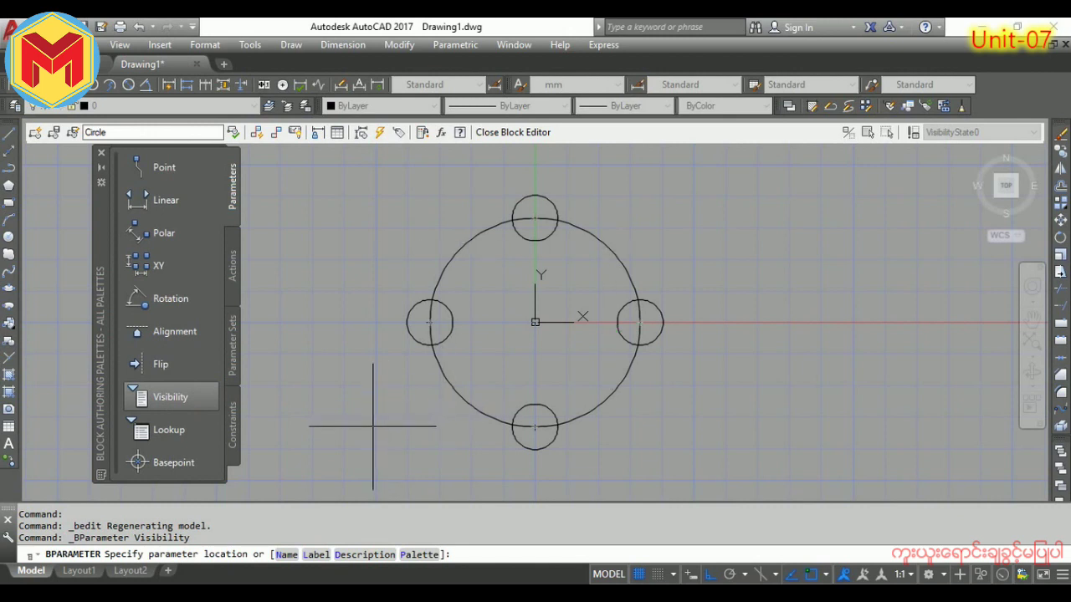
{"action": "left_click", "coordinate": [373, 426]}
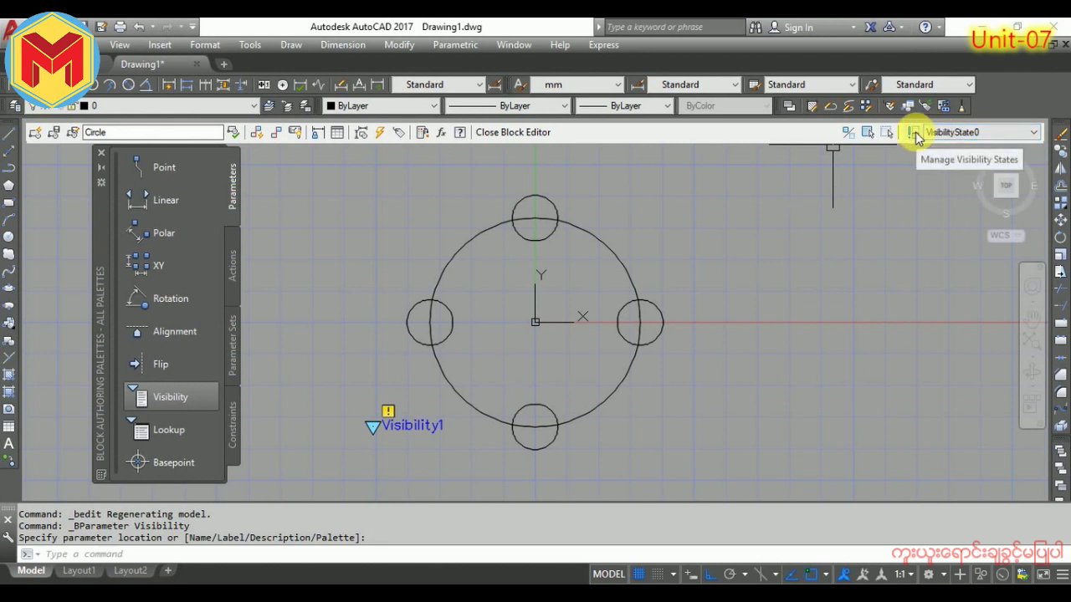
Create VisibilityState1, VisibilityState2 and VisibilityState3 in the Visibility States dialog.
{"action": "left_click", "coordinate": [913, 134]}
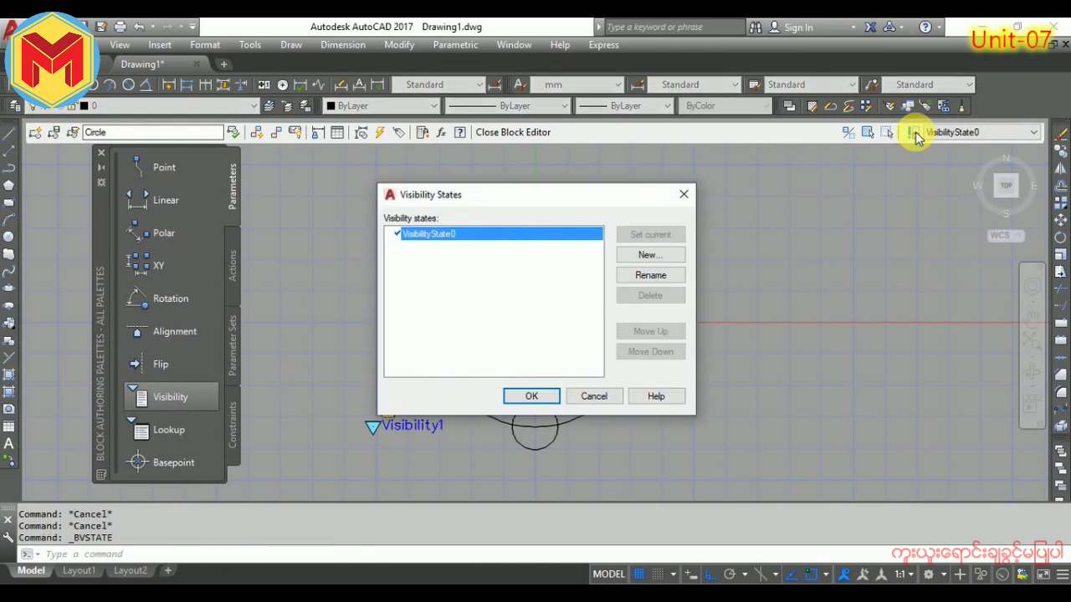
{"action": "left_click_drag", "start_coordinate": [539, 193], "coordinate": [822, 77]}
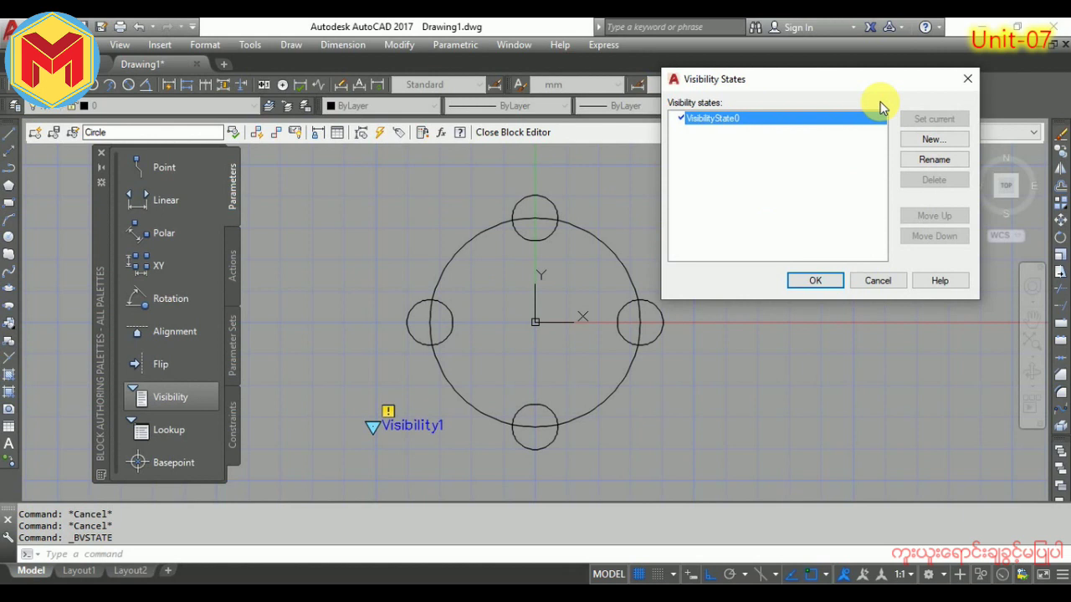
{"action": "left_click", "coordinate": [933, 139]}
{"action": "left_click", "coordinate": [778, 256]}
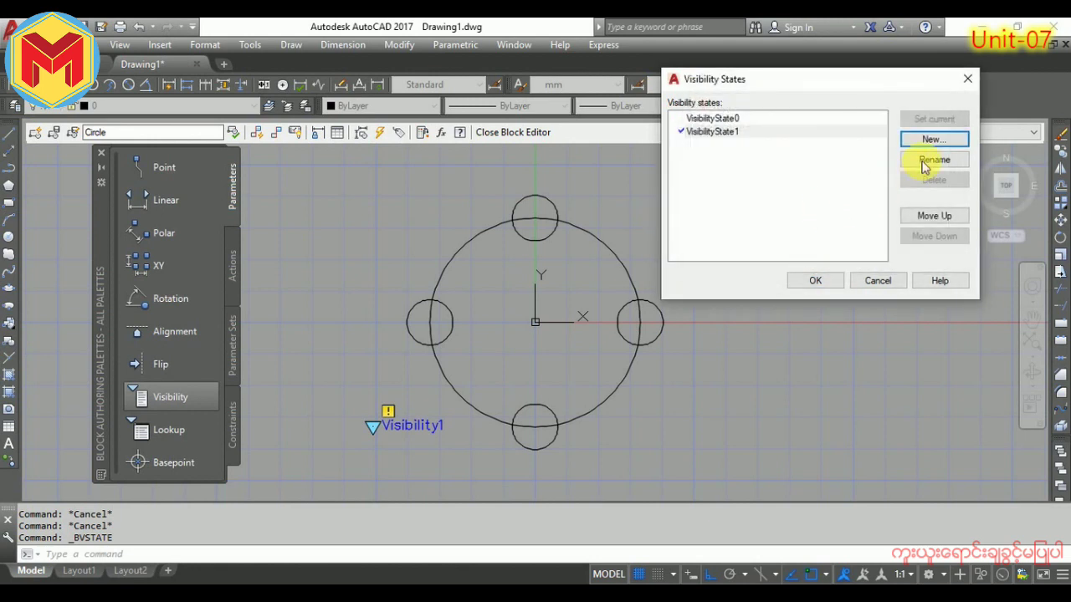
{"action": "left_click", "coordinate": [934, 143]}
{"action": "left_click", "coordinate": [786, 256]}
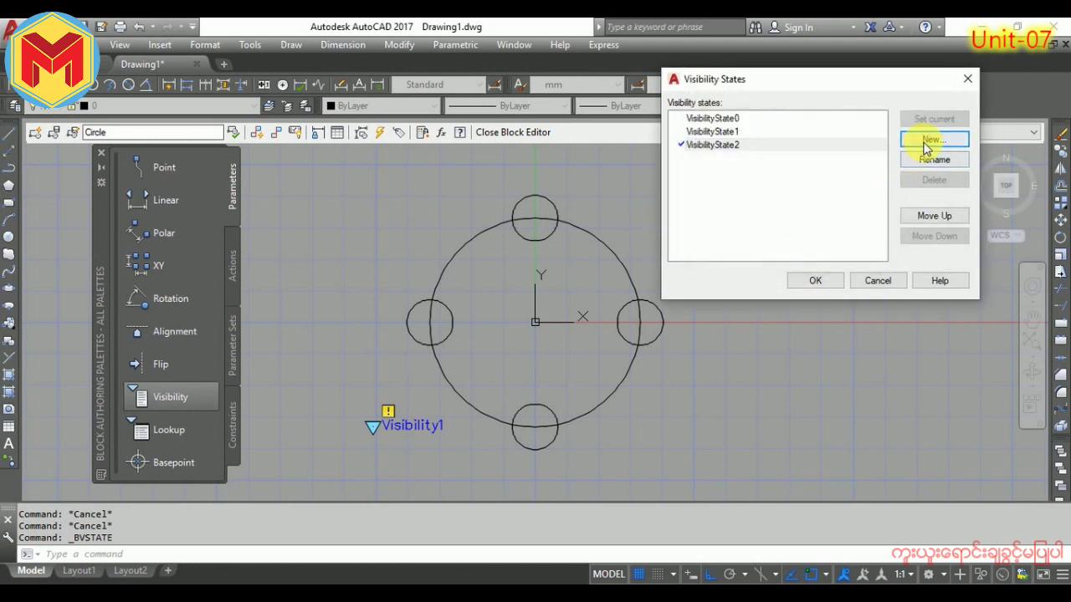
{"action": "left_click", "coordinate": [929, 140]}
{"action": "left_click", "coordinate": [791, 255]}
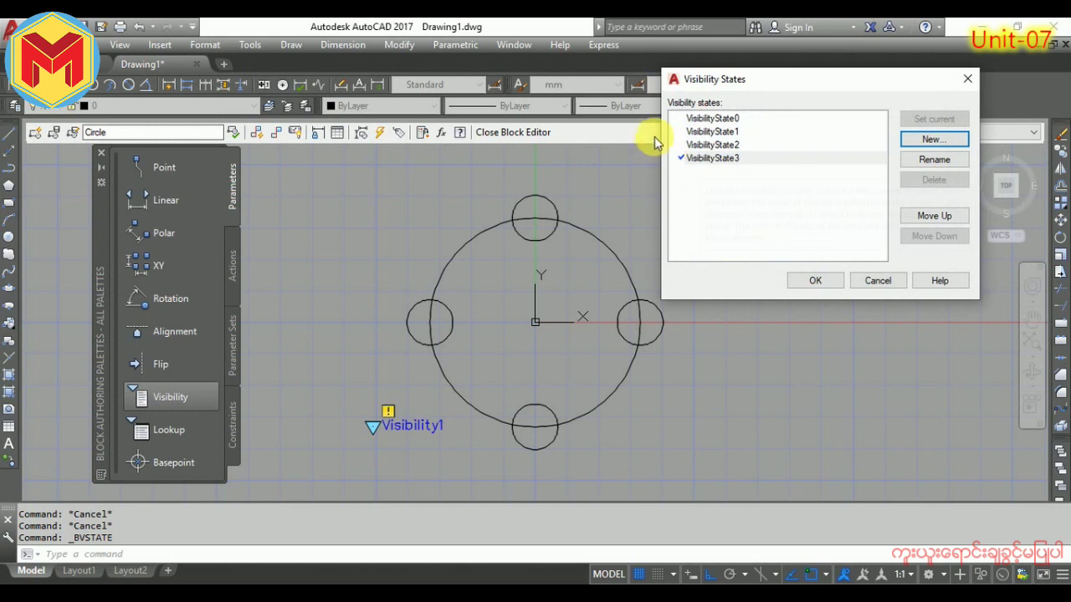
Start renaming VisibilityState1, then cancel and clear the list selection.
{"action": "left_click", "coordinate": [721, 118]}
{"action": "left_click", "coordinate": [721, 131]}
{"action": "left_click", "coordinate": [725, 132]}
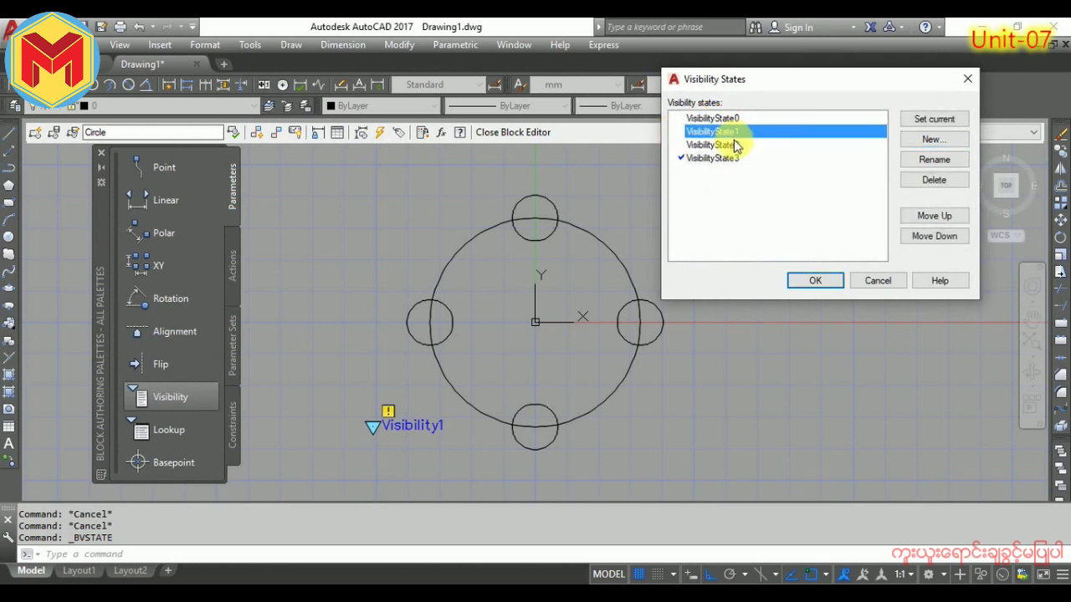
{"action": "left_click", "coordinate": [734, 118]}
{"action": "left_click", "coordinate": [736, 178]}
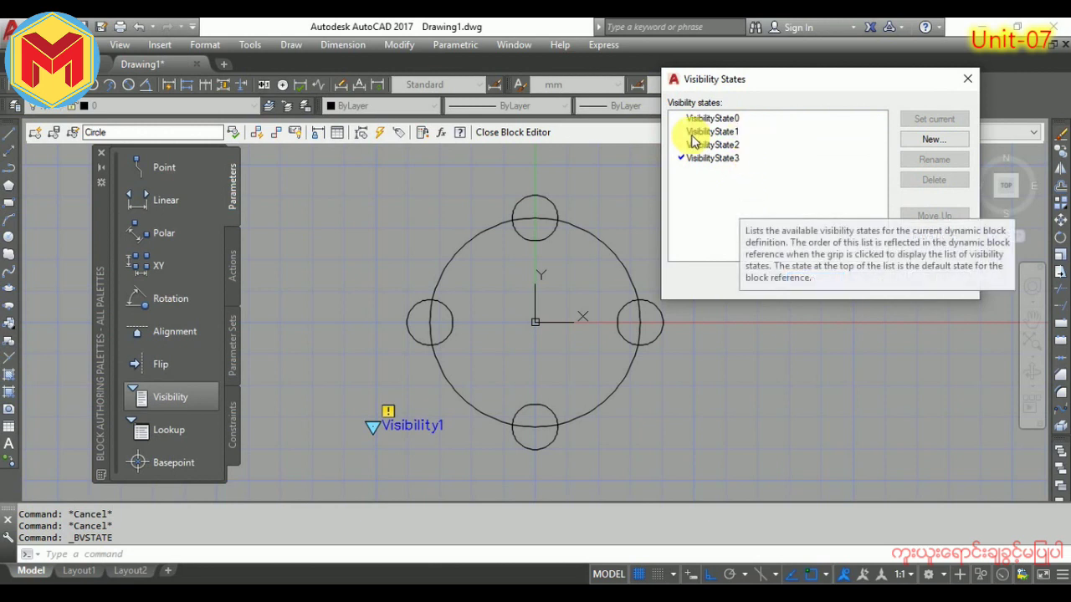
Rename VisibilityState0 to C1 and VisibilityState1 to C2.
{"action": "left_click", "coordinate": [710, 119]}
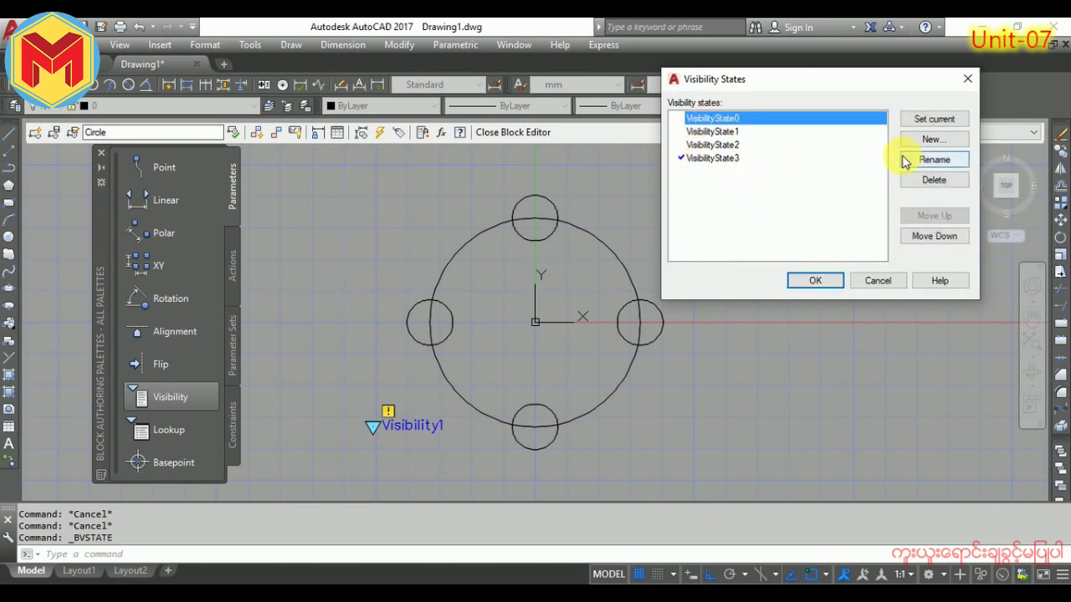
{"action": "left_click", "coordinate": [930, 163]}
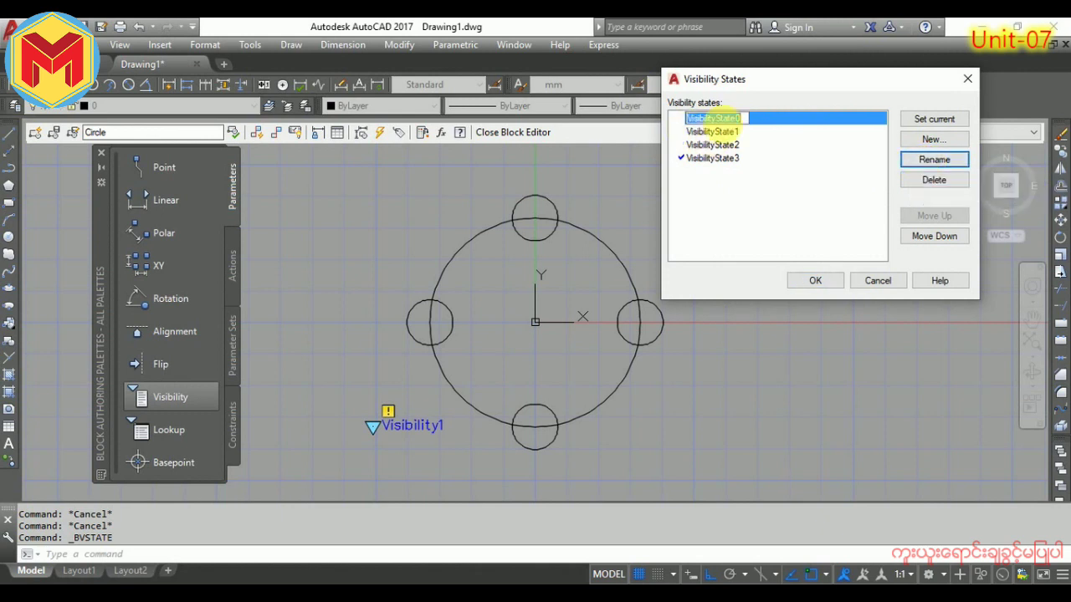
{"action": "type", "text": "C1"}
{"action": "left_click", "coordinate": [718, 176]}
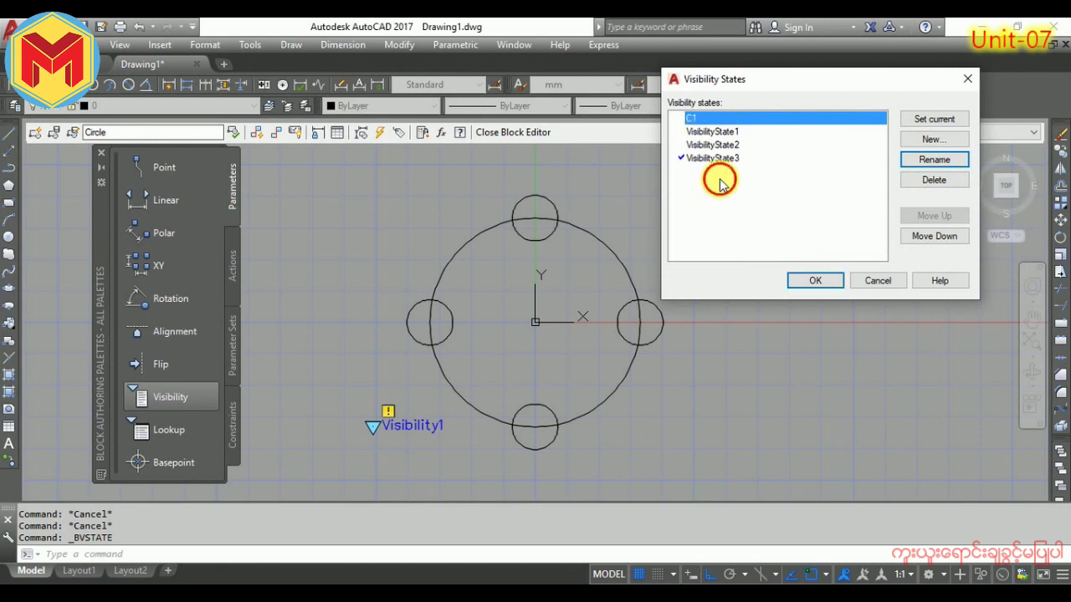
{"action": "left_click", "coordinate": [719, 135]}
{"action": "left_click", "coordinate": [933, 159]}
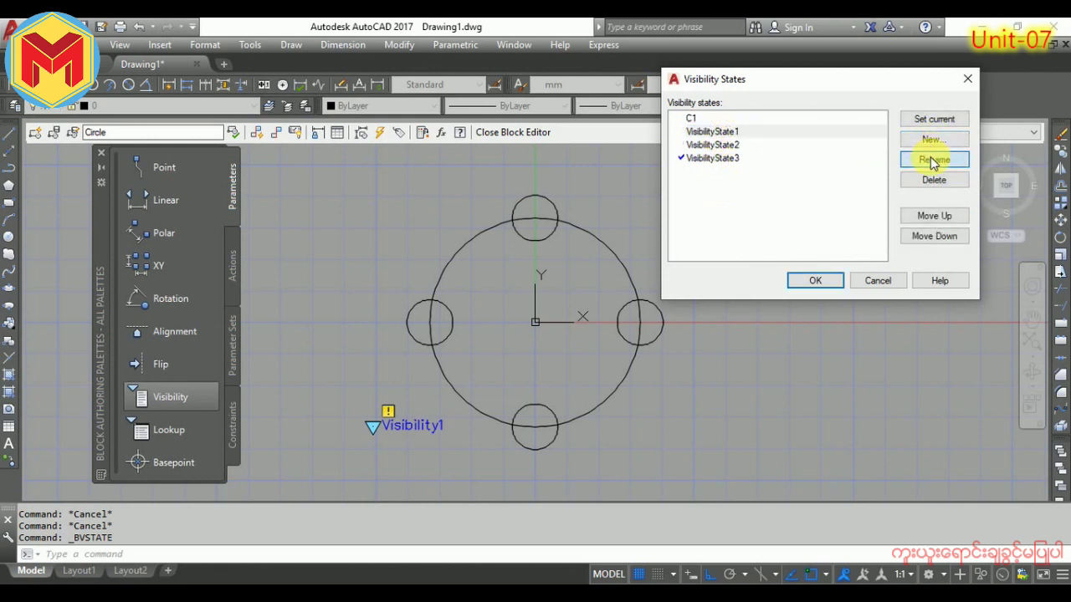
{"action": "type", "text": "C2"}
{"action": "left_click", "coordinate": [698, 215]}
Rename VisibilityState2 to C3 and VisibilityState3 to C4, then accept the dialog.
{"action": "left_click", "coordinate": [707, 145]}
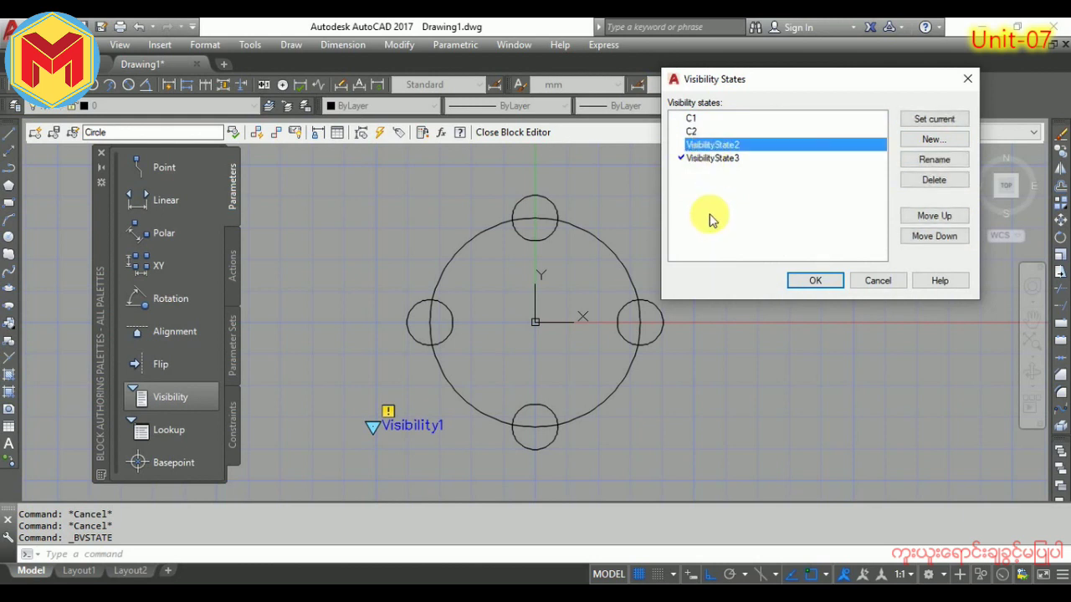
{"action": "right_click", "coordinate": [739, 149]}
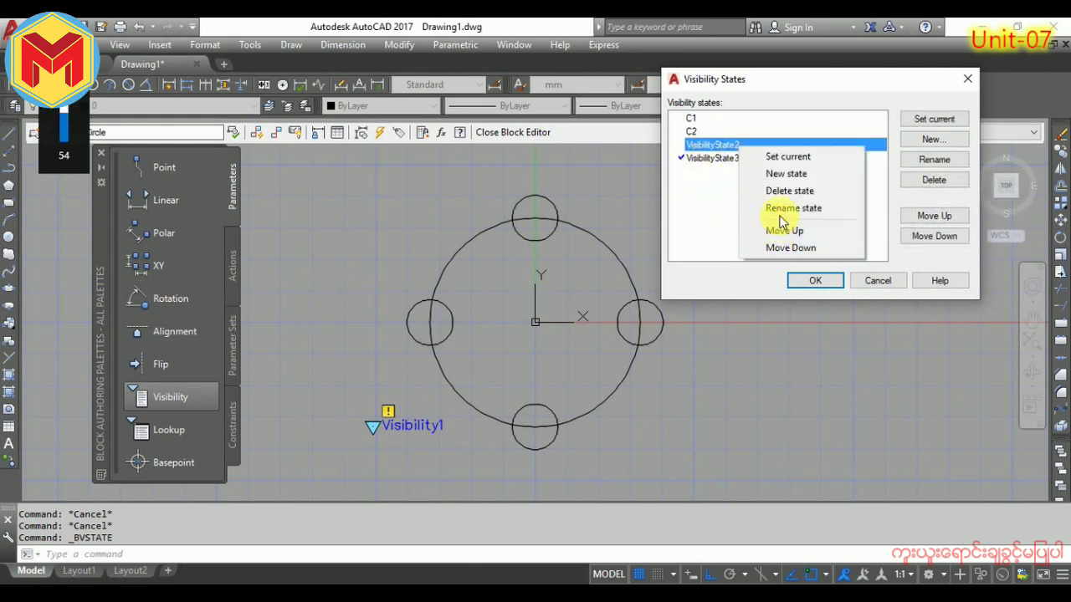
{"action": "left_click", "coordinate": [945, 161]}
{"action": "type", "text": "C3"}
{"action": "left_click", "coordinate": [728, 157]}
{"action": "left_click", "coordinate": [904, 160]}
{"action": "type", "text": "C4"}
{"action": "left_click", "coordinate": [839, 209]}
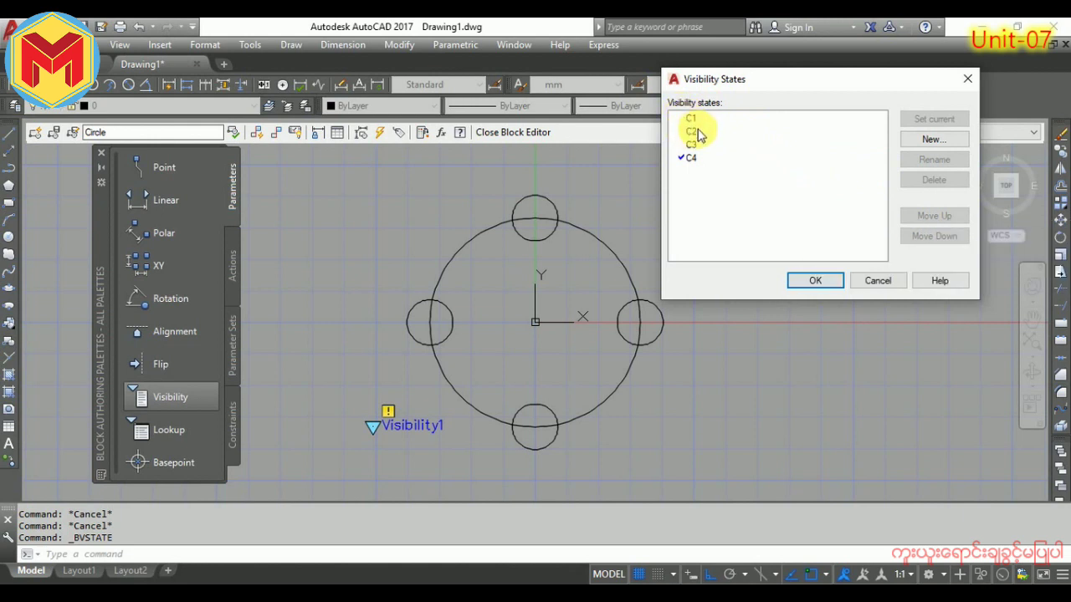
{"action": "left_click", "coordinate": [813, 282]}
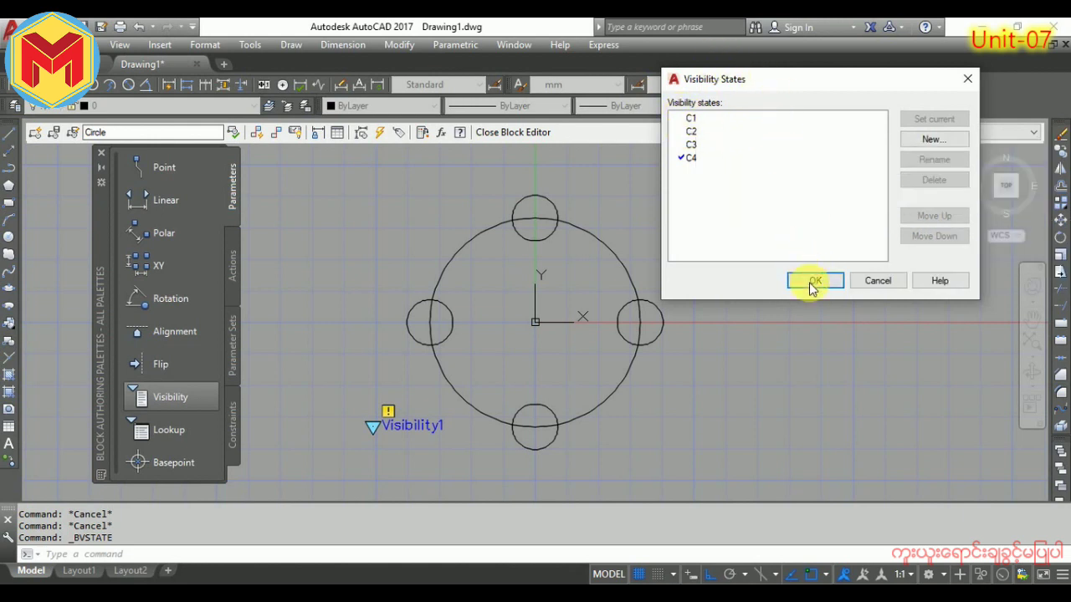
{"action": "left_click", "coordinate": [809, 282]}
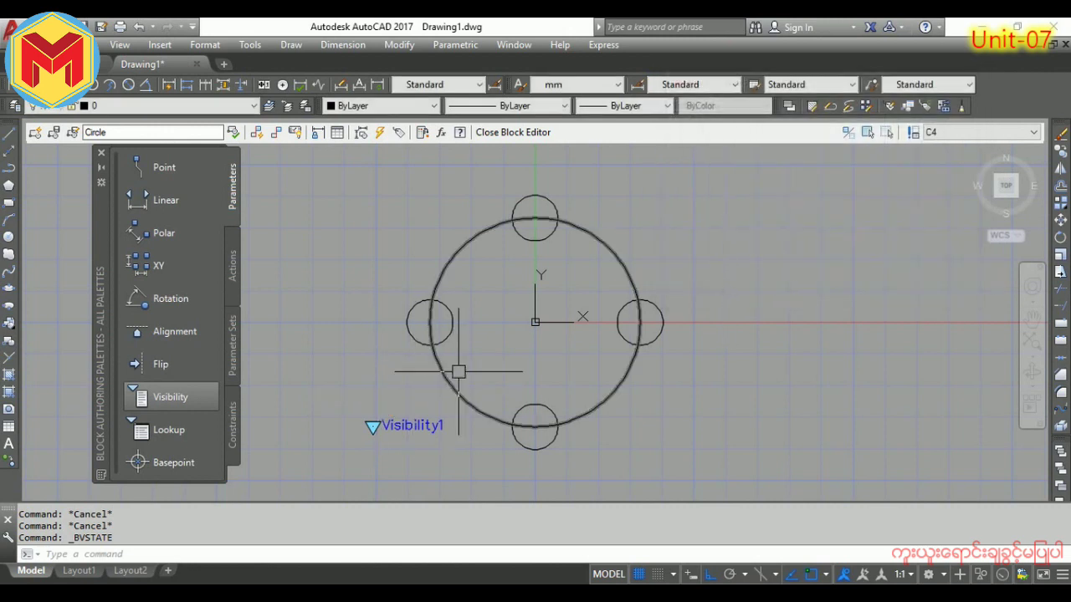
In state C1 make the left, bottom and right small circles invisible, then switch to C2.
{"action": "left_click", "coordinate": [958, 132]}
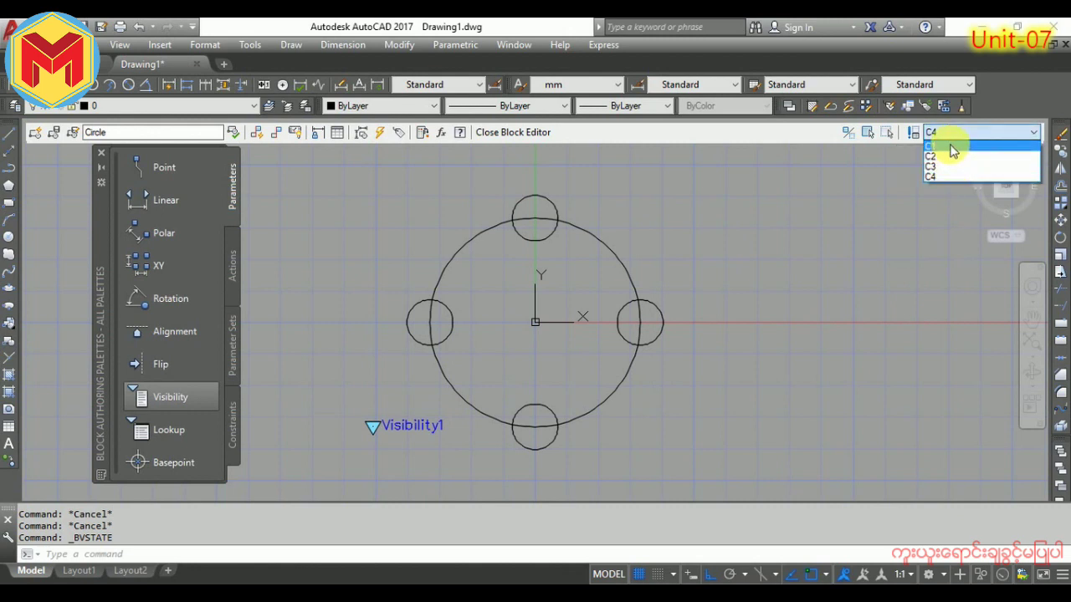
{"action": "left_click", "coordinate": [952, 149]}
{"action": "left_click", "coordinate": [951, 136]}
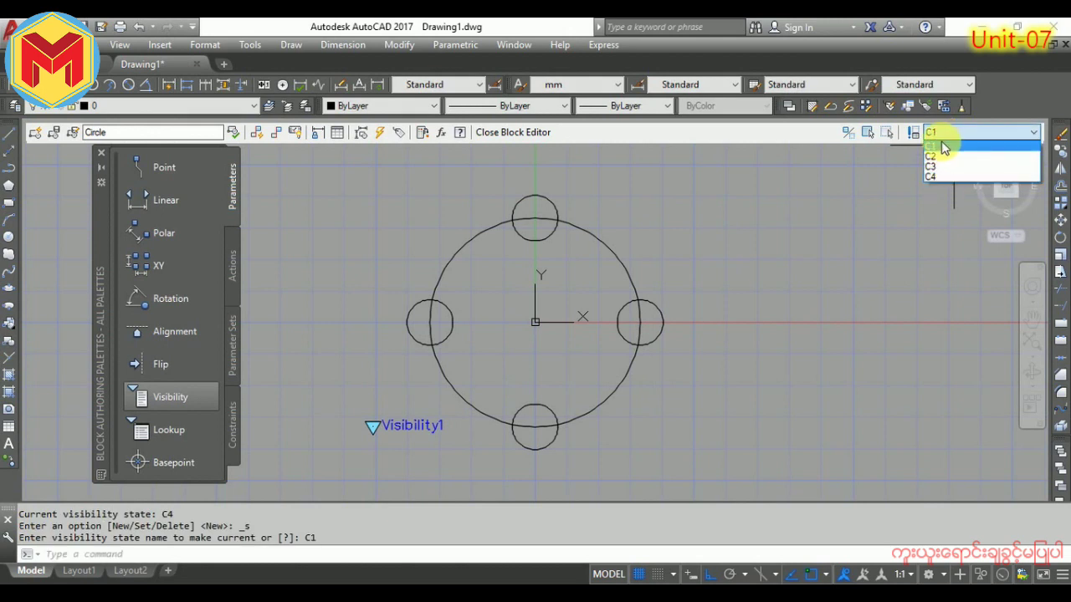
{"action": "left_click", "coordinate": [948, 144]}
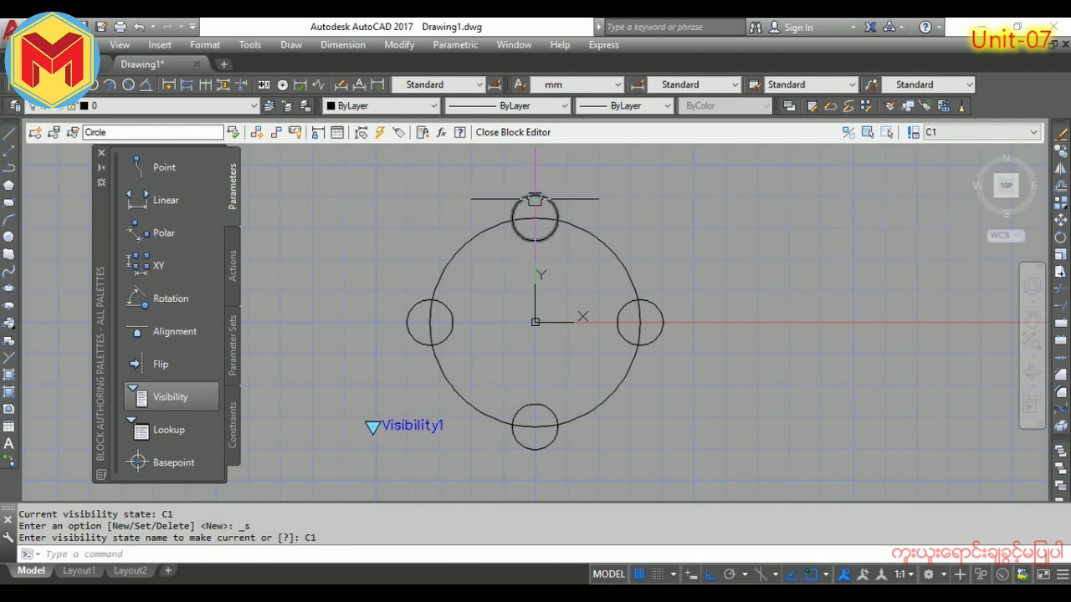
{"action": "left_click", "coordinate": [406, 328]}
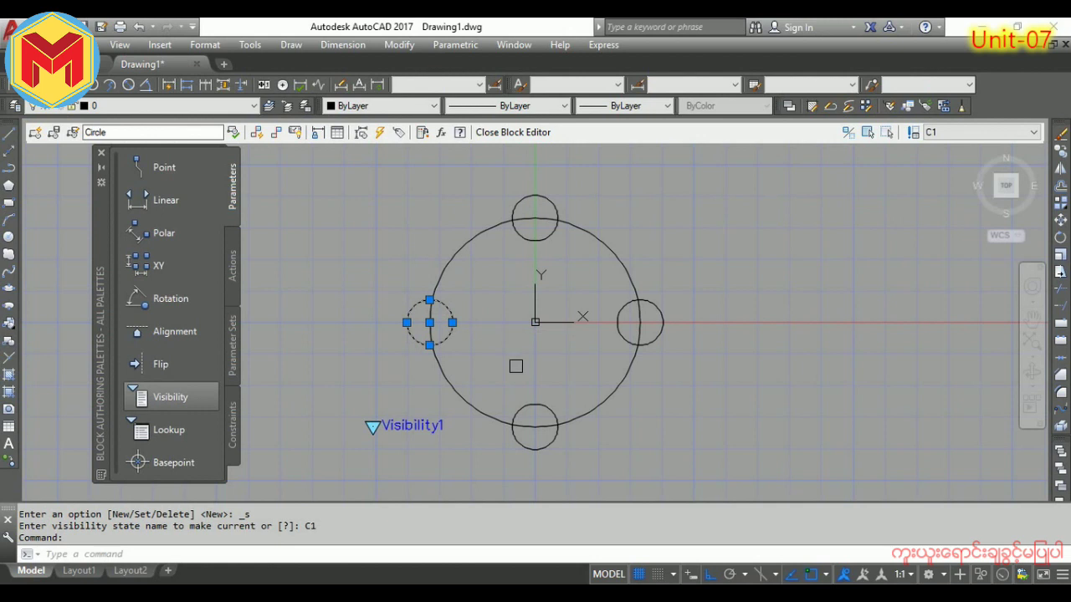
{"action": "left_click", "coordinate": [532, 405]}
{"action": "left_click", "coordinate": [618, 342]}
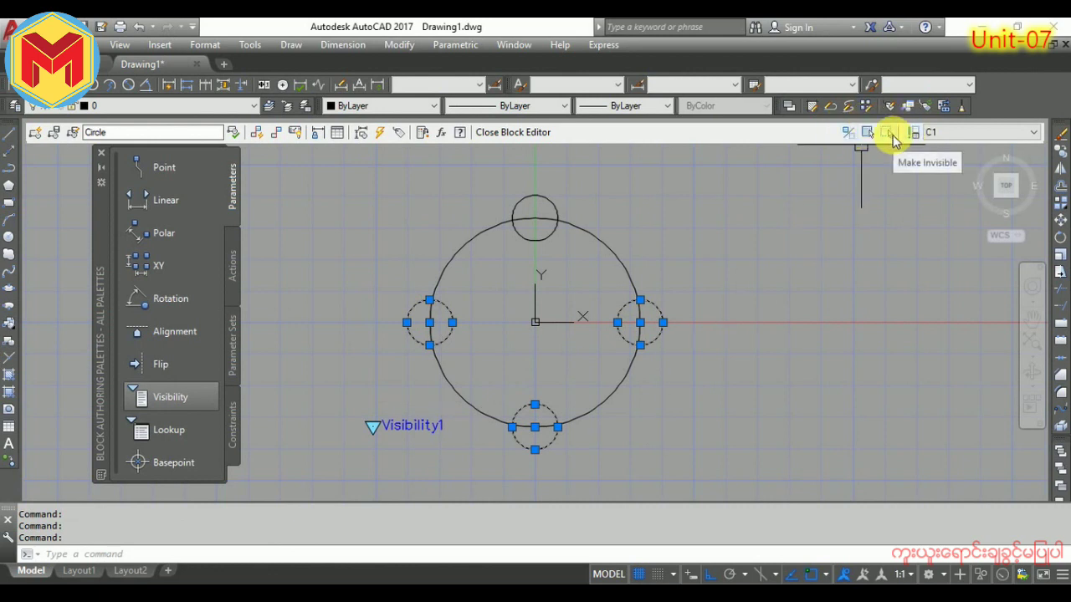
{"action": "left_click", "coordinate": [888, 134]}
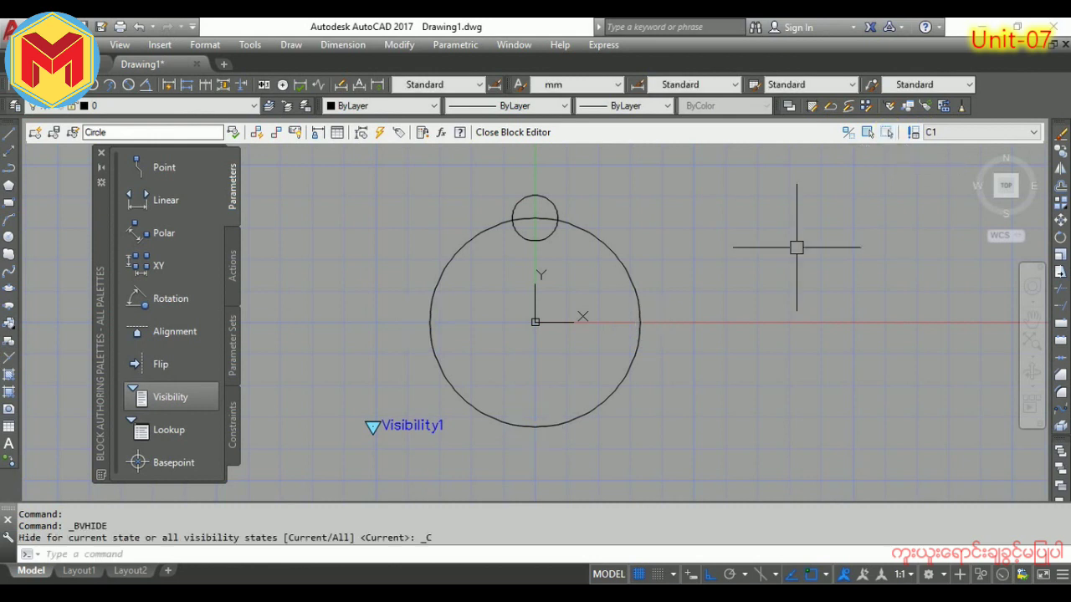
{"action": "left_click", "coordinate": [955, 133]}
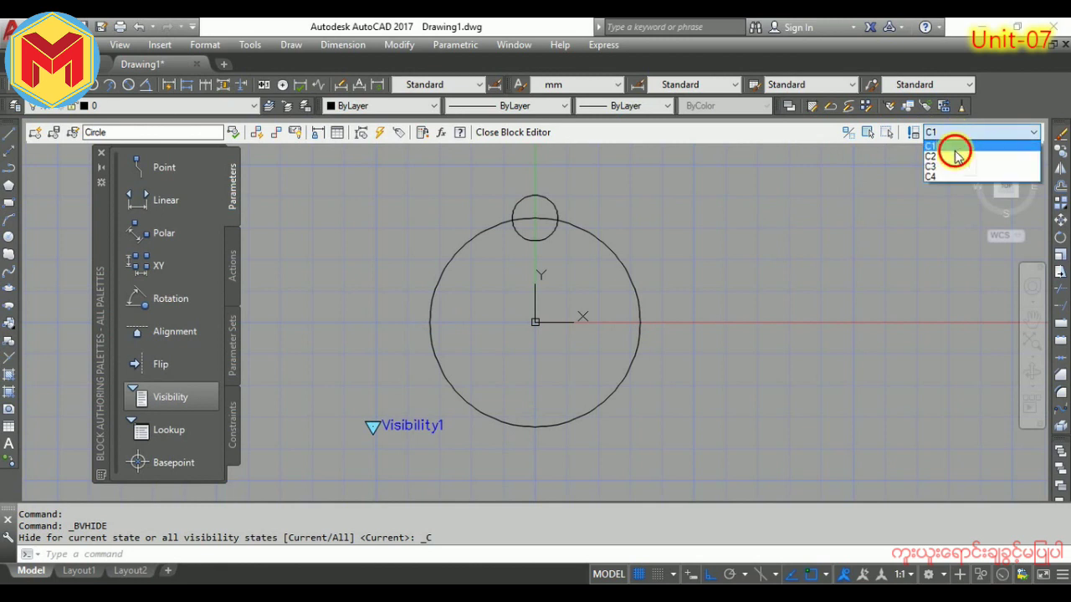
{"action": "left_click", "coordinate": [958, 157]}
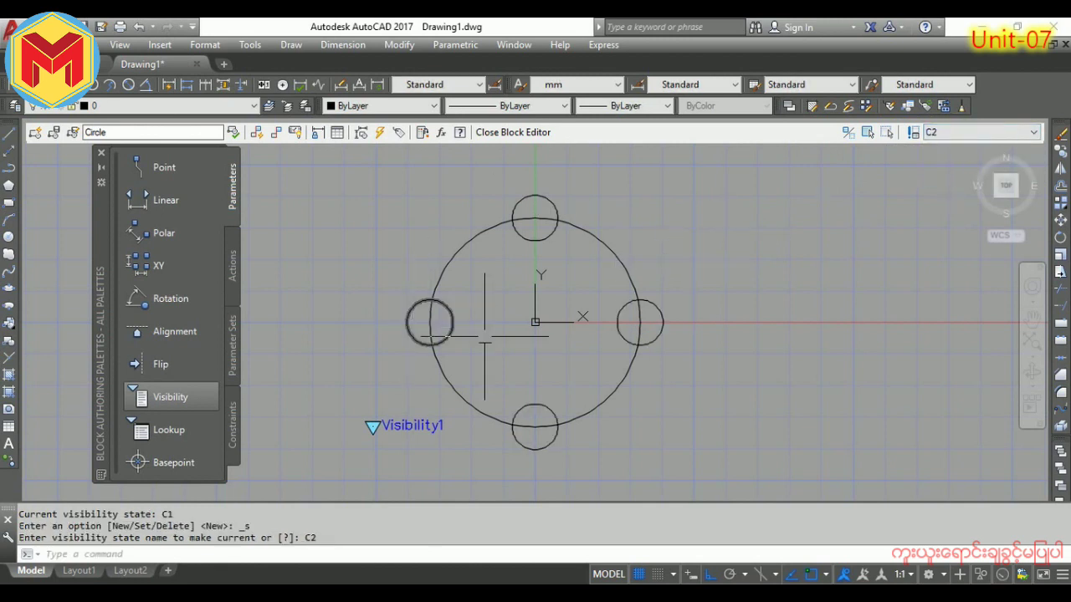
Hide the bottom and right circles in C2 and the right circle in C3.
{"action": "left_click", "coordinate": [523, 403]}
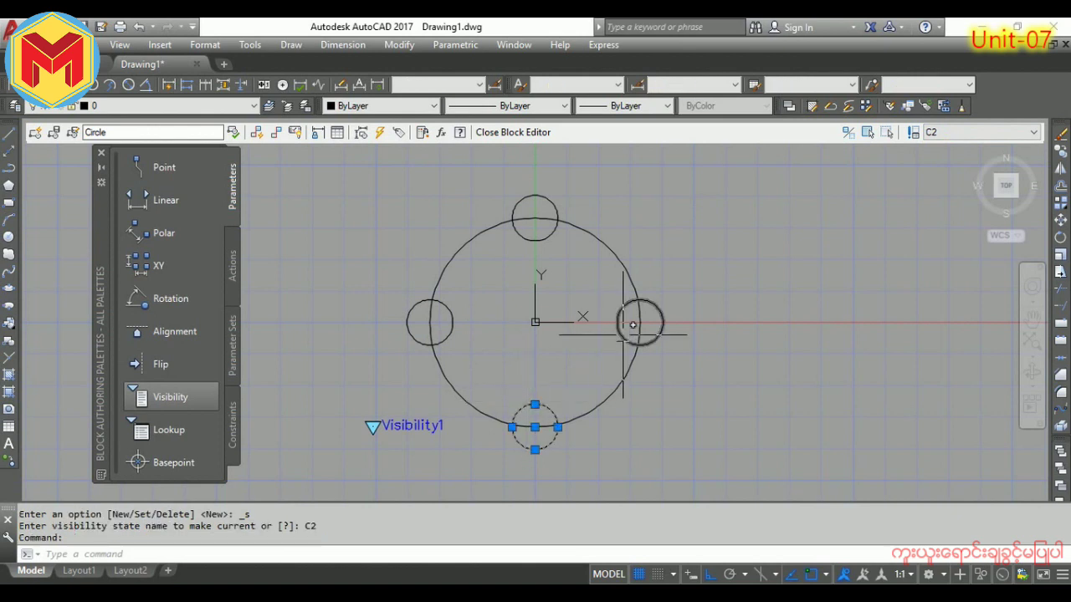
{"action": "left_click", "coordinate": [626, 338]}
{"action": "left_click", "coordinate": [887, 136]}
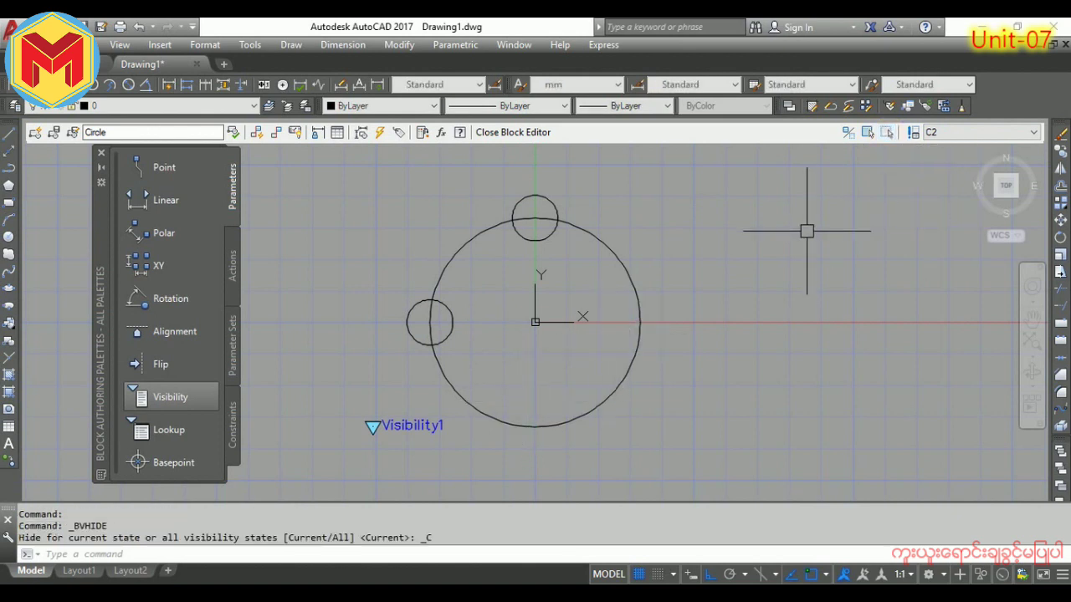
{"action": "left_click", "coordinate": [946, 132]}
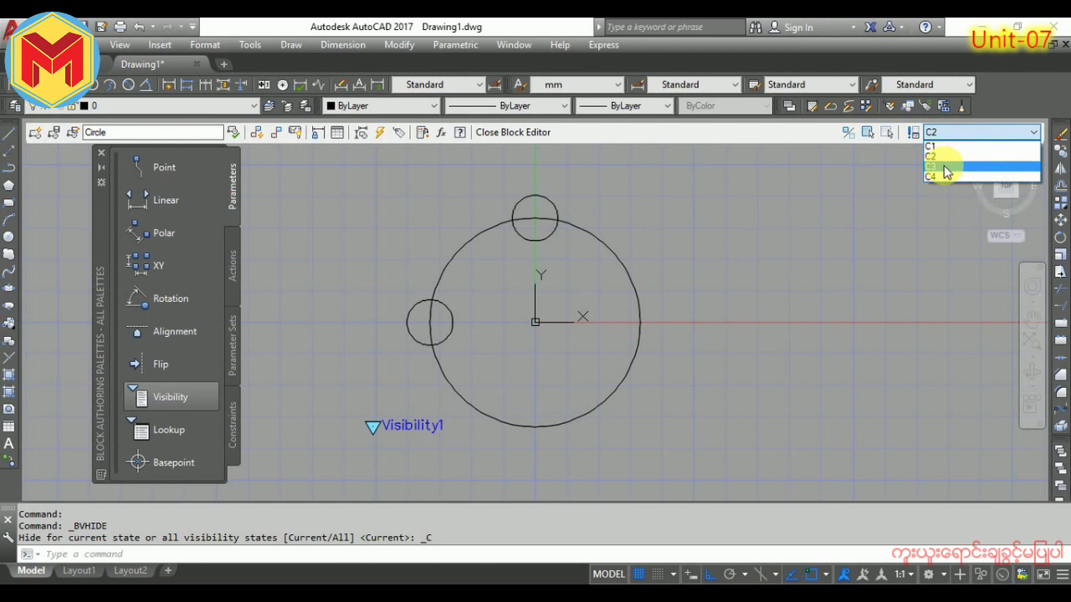
{"action": "left_click", "coordinate": [946, 171]}
{"action": "left_click", "coordinate": [658, 310]}
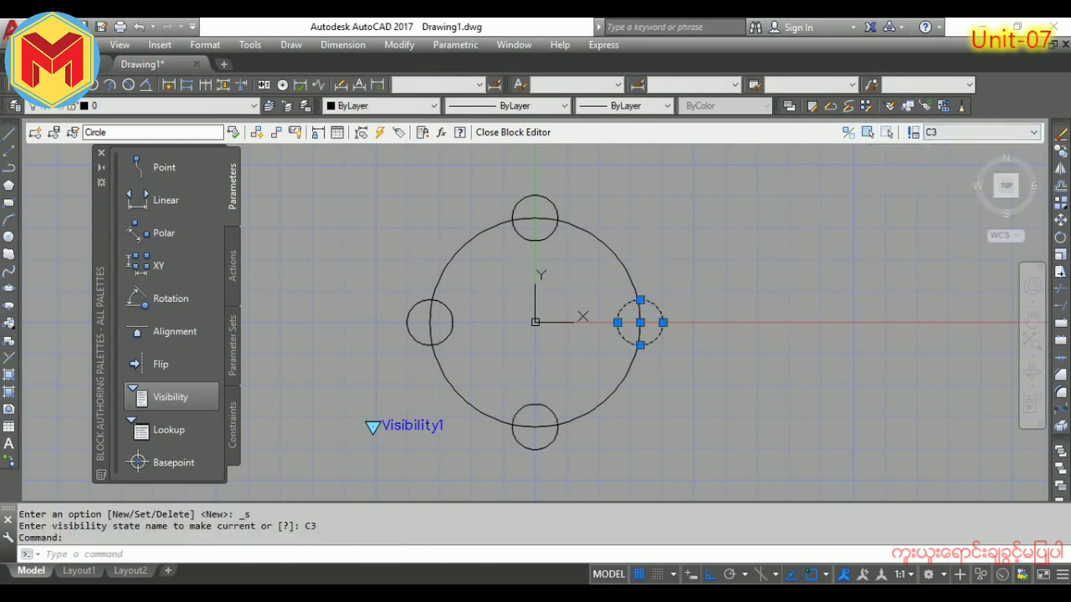
{"action": "left_click", "coordinate": [887, 133]}
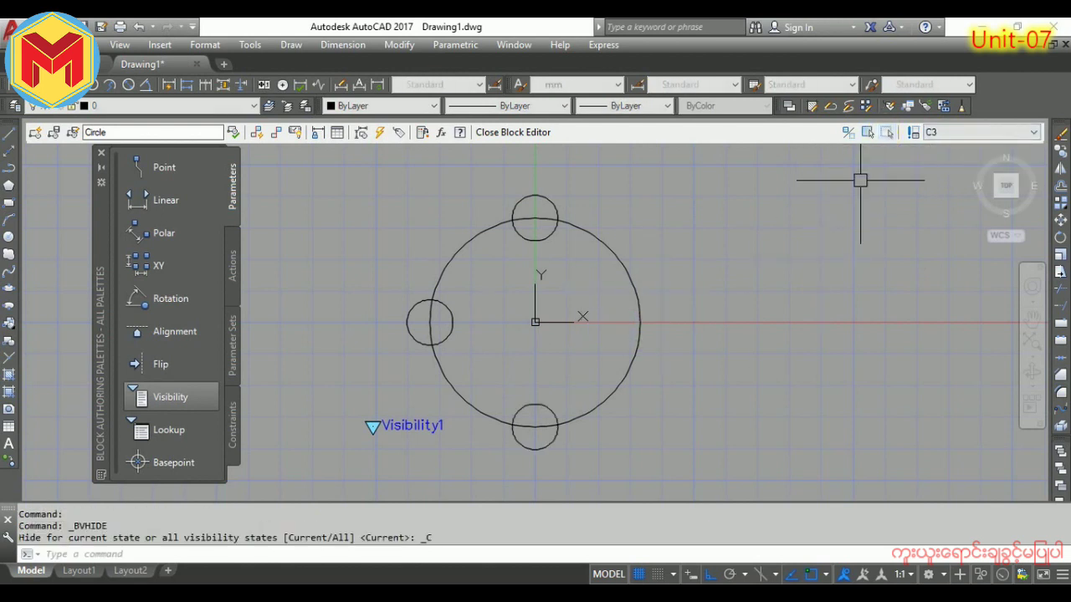
Cycle through states C4, C1, C2, C3 and C4 to check them, then close the Block Editor.
{"action": "left_click", "coordinate": [950, 134]}
{"action": "left_click", "coordinate": [945, 176]}
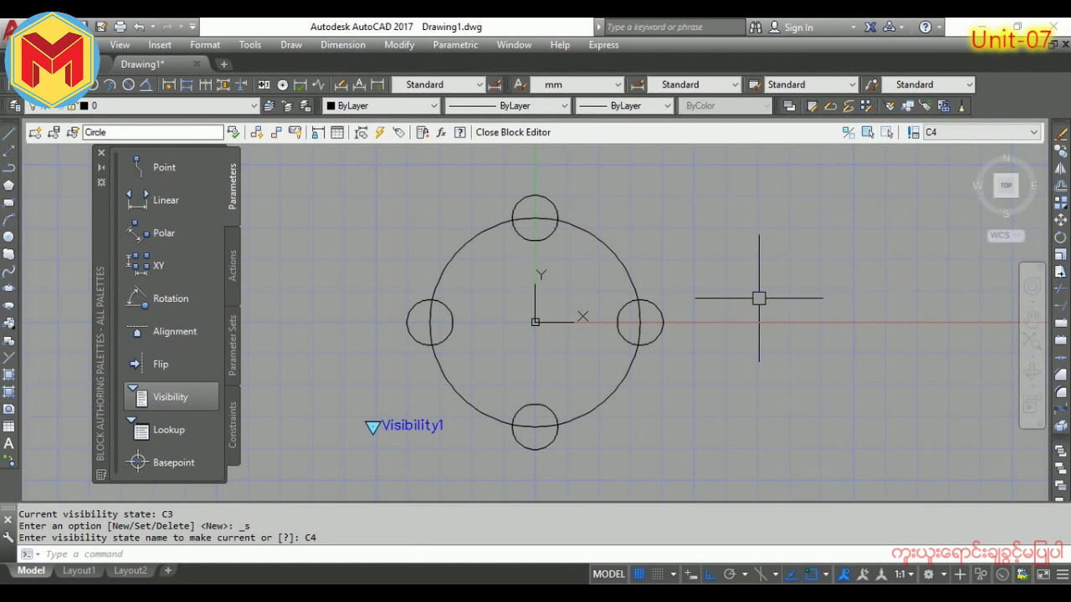
{"action": "left_click", "coordinate": [955, 132]}
{"action": "left_click", "coordinate": [957, 147]}
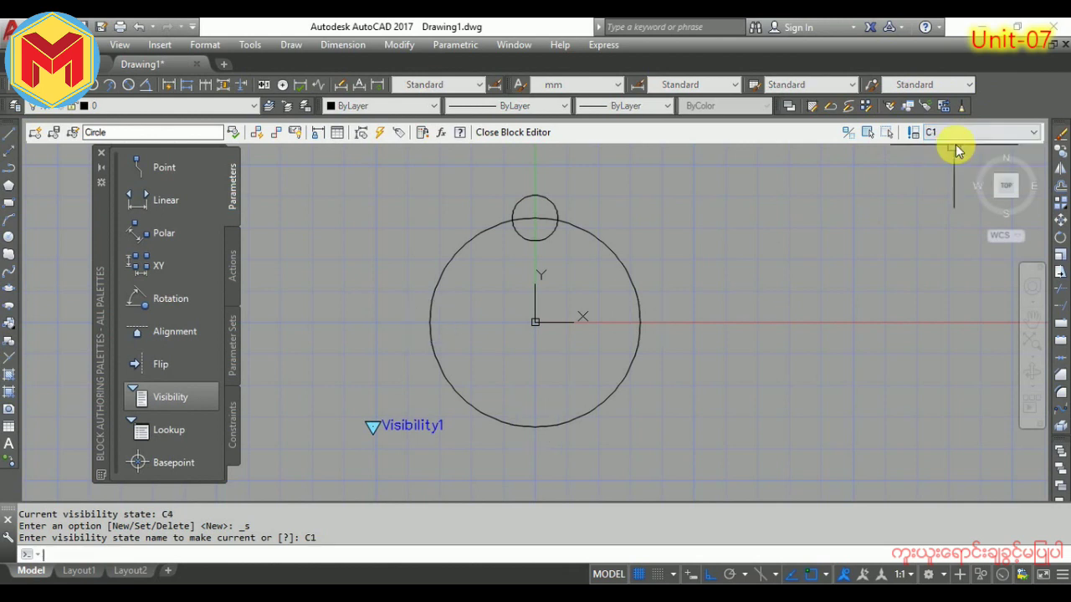
{"action": "left_click", "coordinate": [944, 130]}
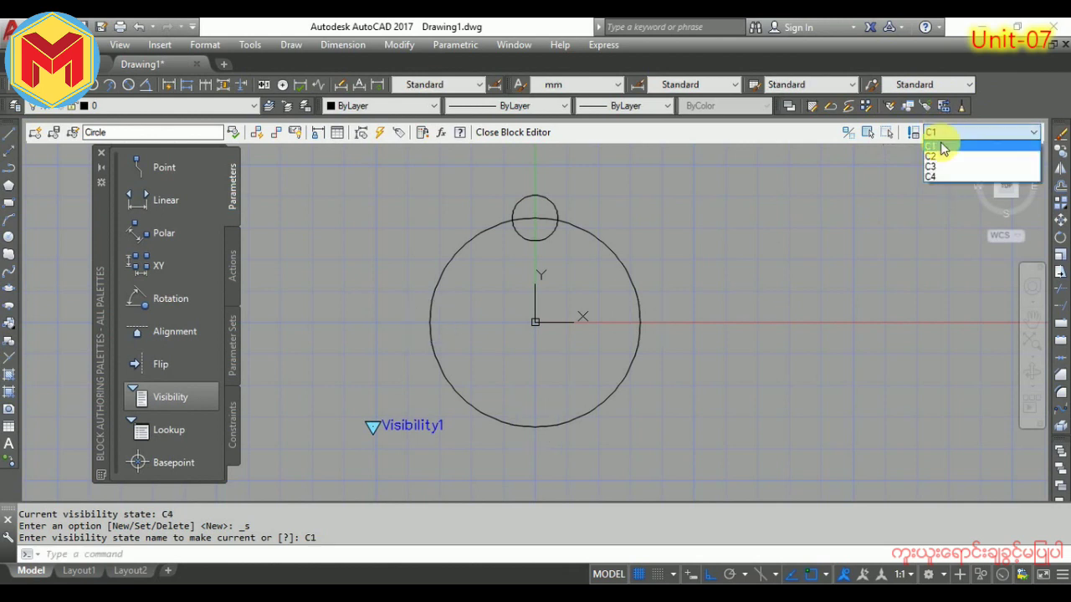
{"action": "left_click", "coordinate": [939, 155]}
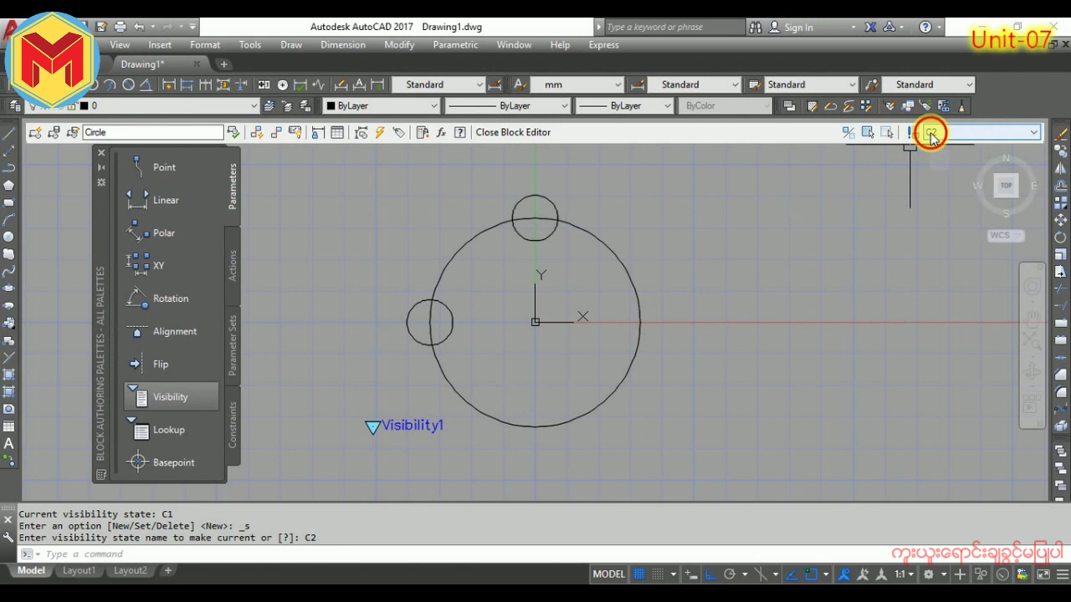
{"action": "left_click", "coordinate": [932, 132]}
{"action": "left_click", "coordinate": [935, 169]}
{"action": "left_click", "coordinate": [944, 131]}
{"action": "left_click", "coordinate": [942, 177]}
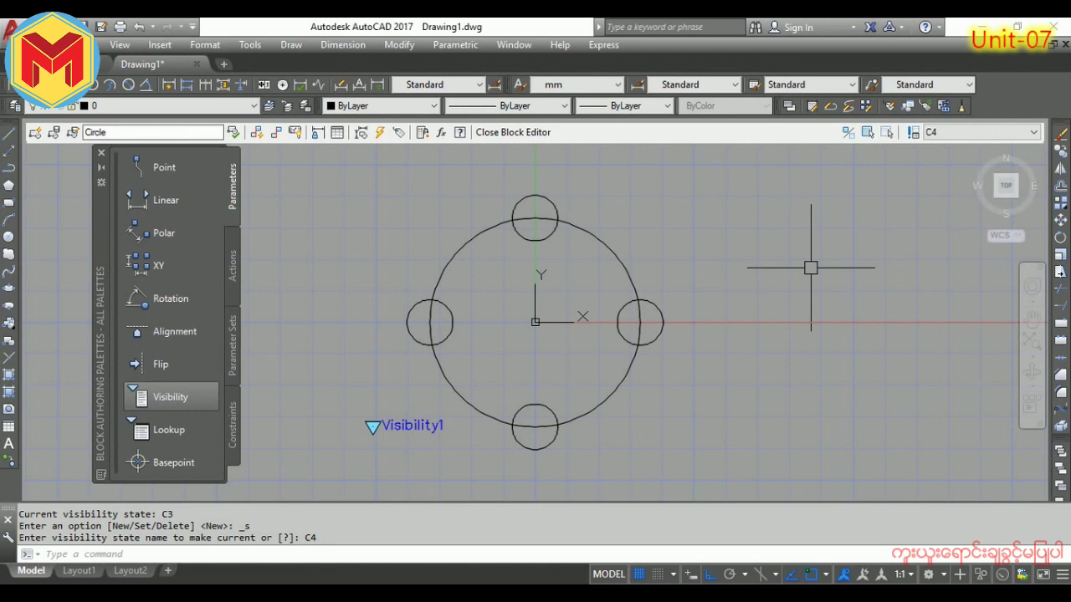
{"action": "left_click", "coordinate": [499, 134]}
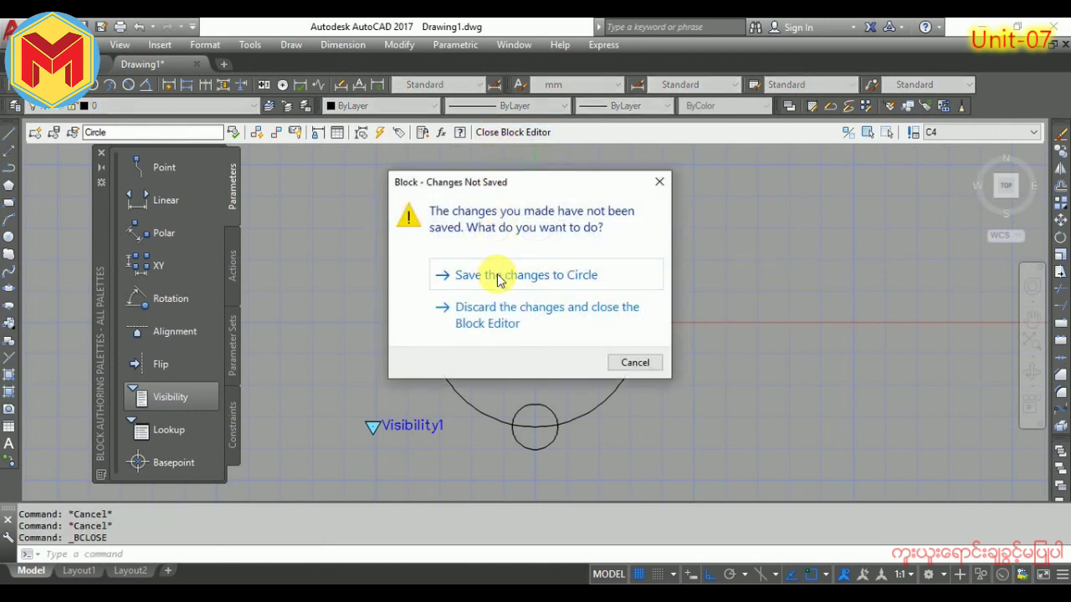
Save the Circle block edits and switch the inserted block to C3, showing top, left and bottom circles.
{"action": "left_click", "coordinate": [499, 276]}
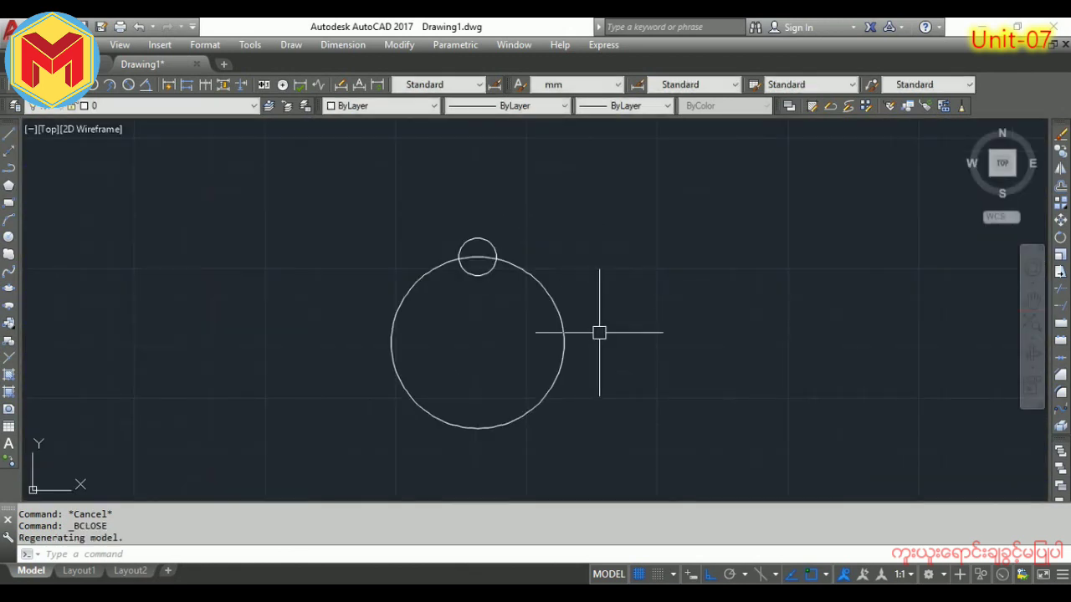
{"action": "left_click", "coordinate": [562, 335]}
{"action": "middle_click_drag", "start_coordinate": [626, 313], "coordinate": [550, 292]}
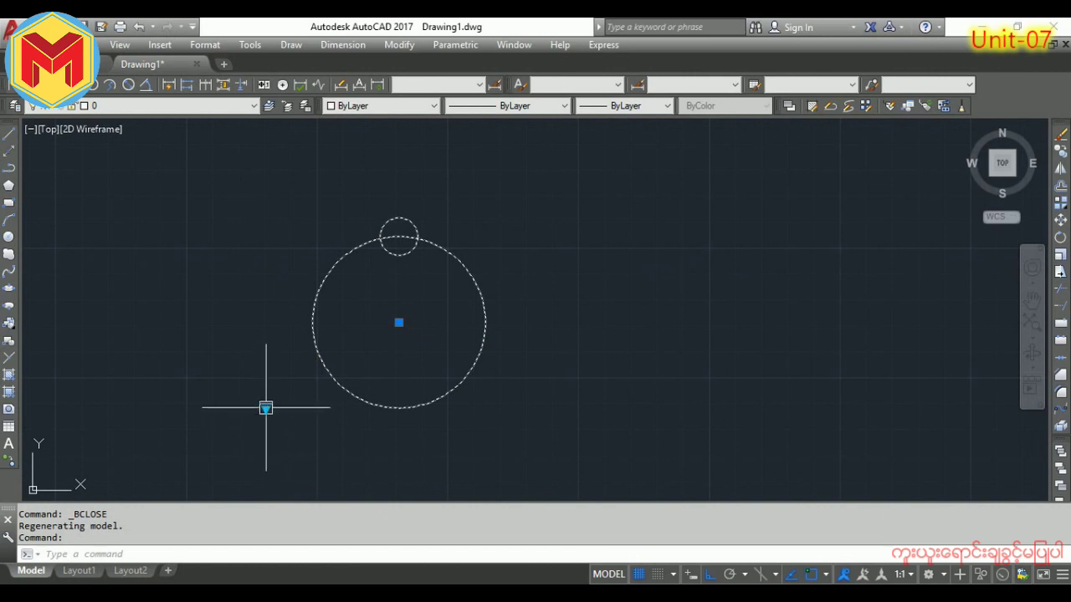
{"action": "left_click", "coordinate": [265, 408]}
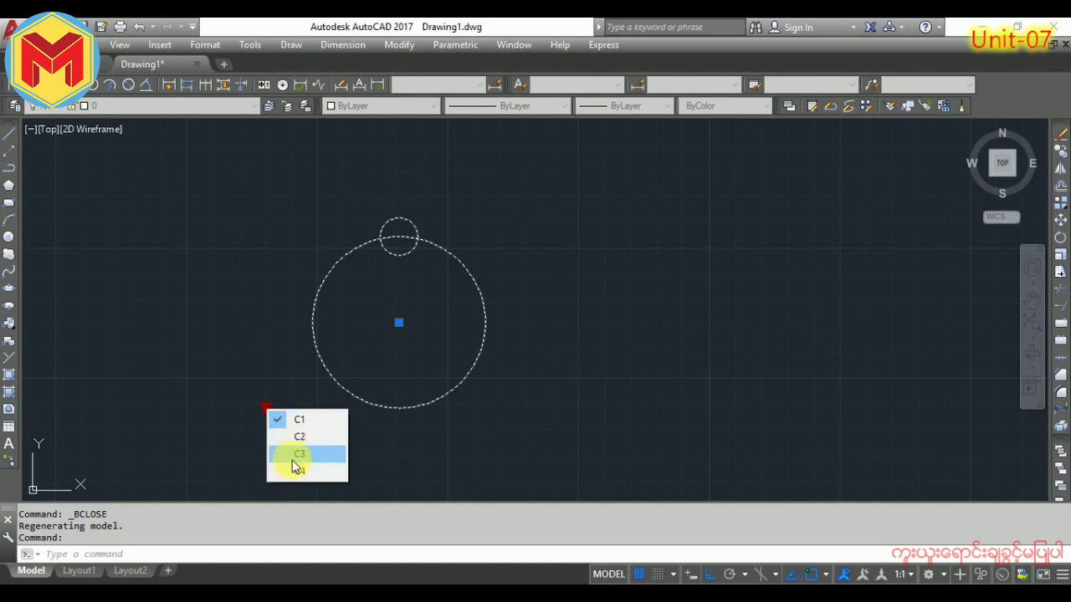
{"action": "left_click", "coordinate": [299, 453]}
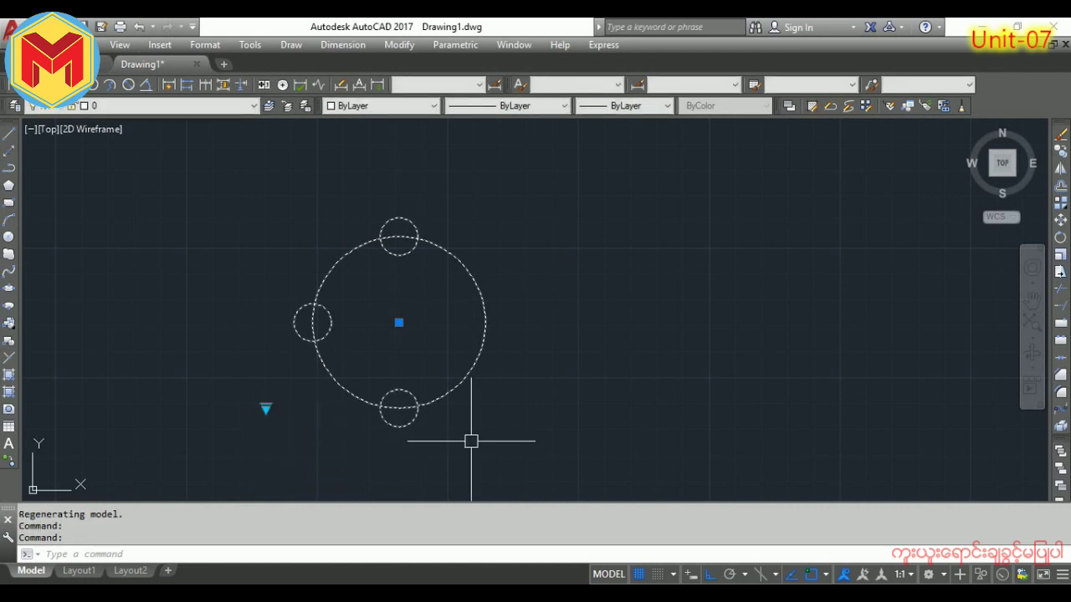
Copy the block to the right and switch the copy to a state without the bottom circle.
{"action": "type", "text": "co"}
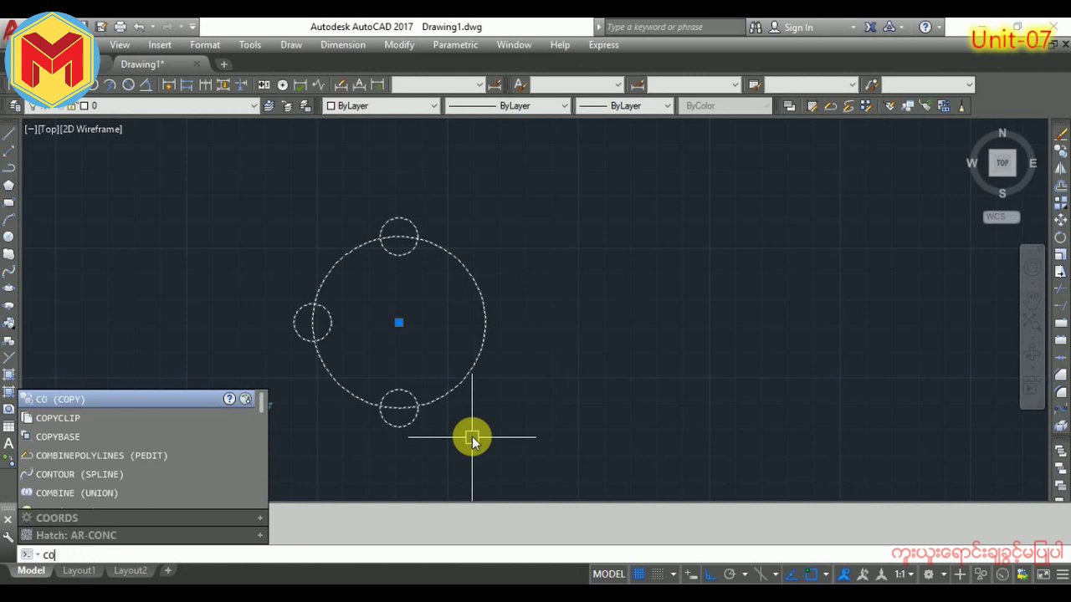
{"action": "key", "text": "Return"}
{"action": "left_click", "coordinate": [472, 436]}
{"action": "scroll", "coordinate": [471, 435], "scroll_direction": "down", "scroll_amount": 2}
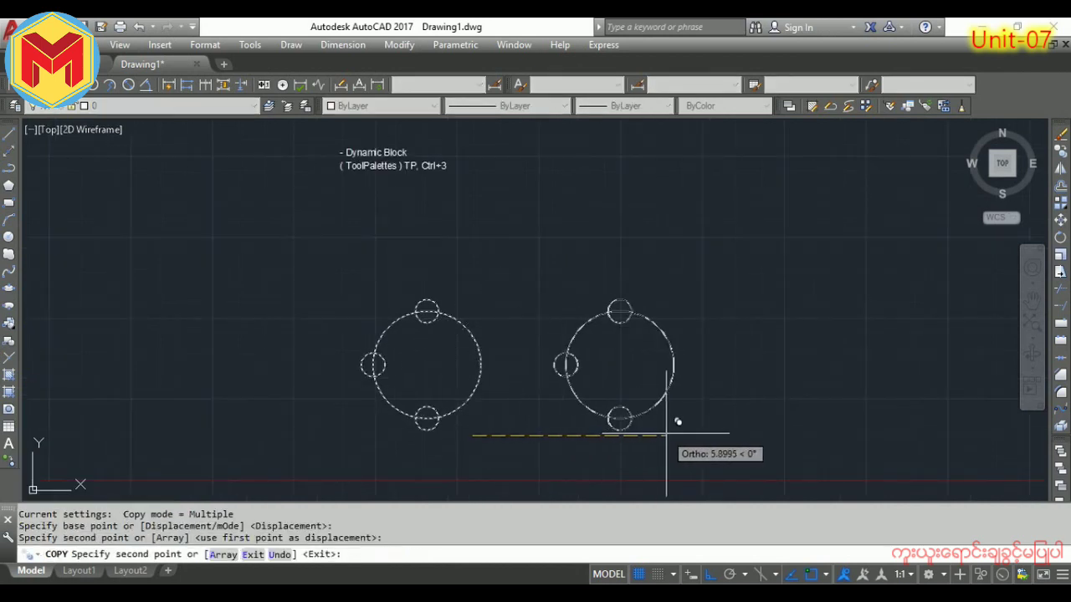
{"action": "left_click", "coordinate": [676, 421]}
{"action": "key", "text": "Return"}
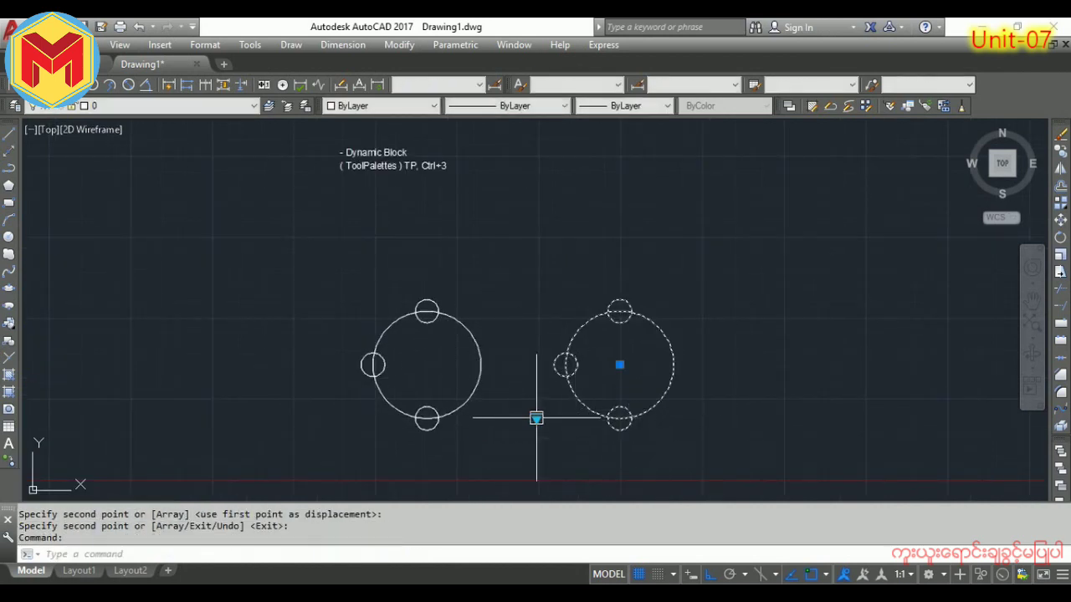
{"action": "left_click", "coordinate": [544, 421]}
{"action": "left_click", "coordinate": [554, 444]}
{"action": "key", "text": "Delete"}
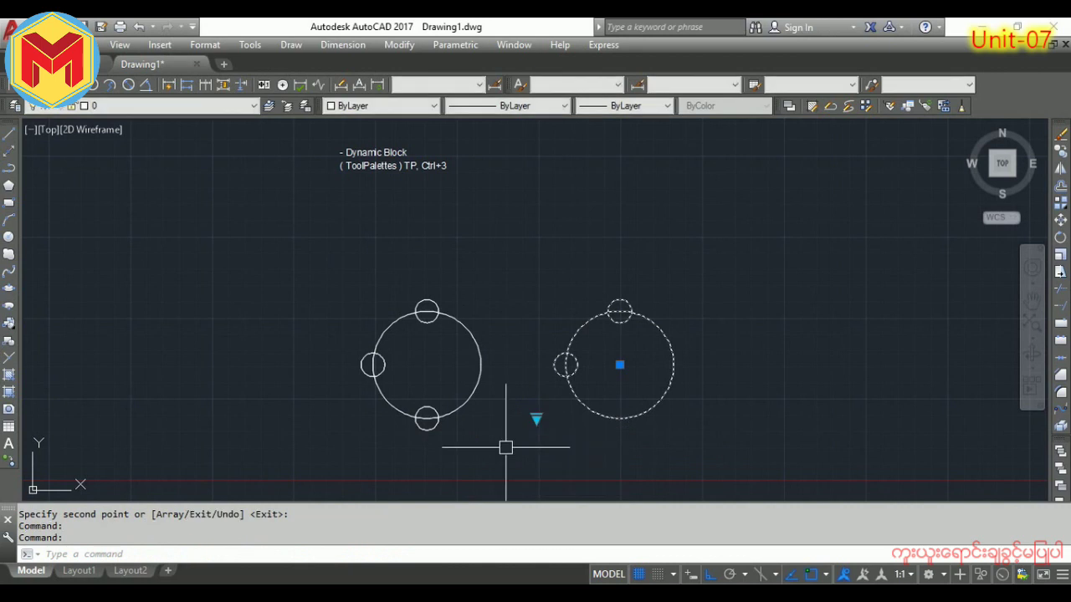
{"action": "key", "text": "Escape"}
{"action": "key", "text": "Escape"}
Copy the middle block to the left and set the new copy to visibility state C4.
{"action": "type", "text": "o"}
{"action": "key", "text": "Return"}
{"action": "left_click", "coordinate": [478, 387]}
{"action": "key", "text": "Return"}
{"action": "left_click", "coordinate": [501, 409]}
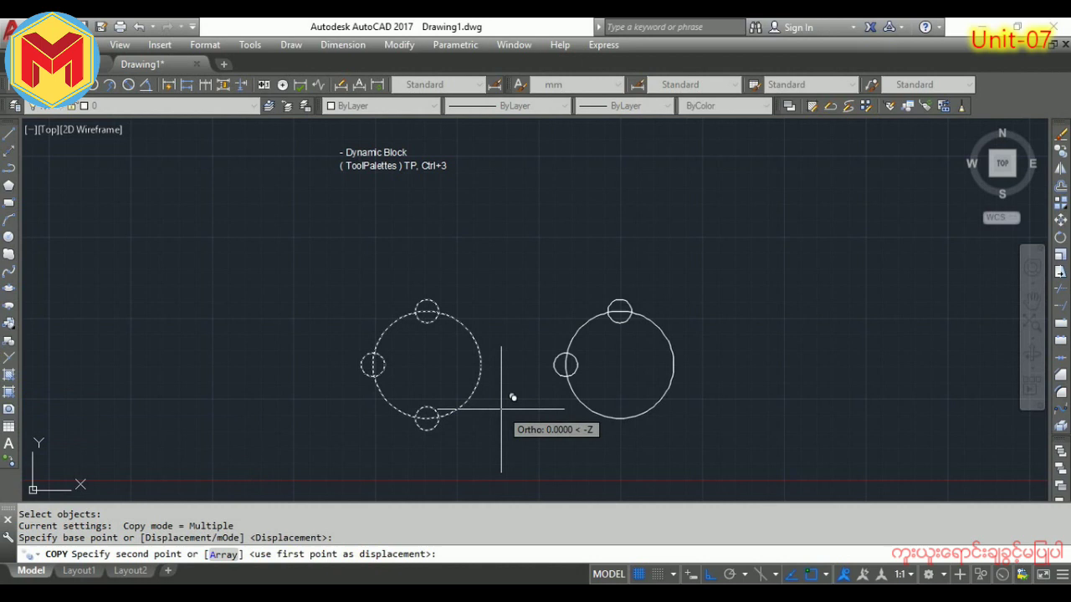
{"action": "left_click", "coordinate": [334, 409]}
{"action": "key", "text": "Return"}
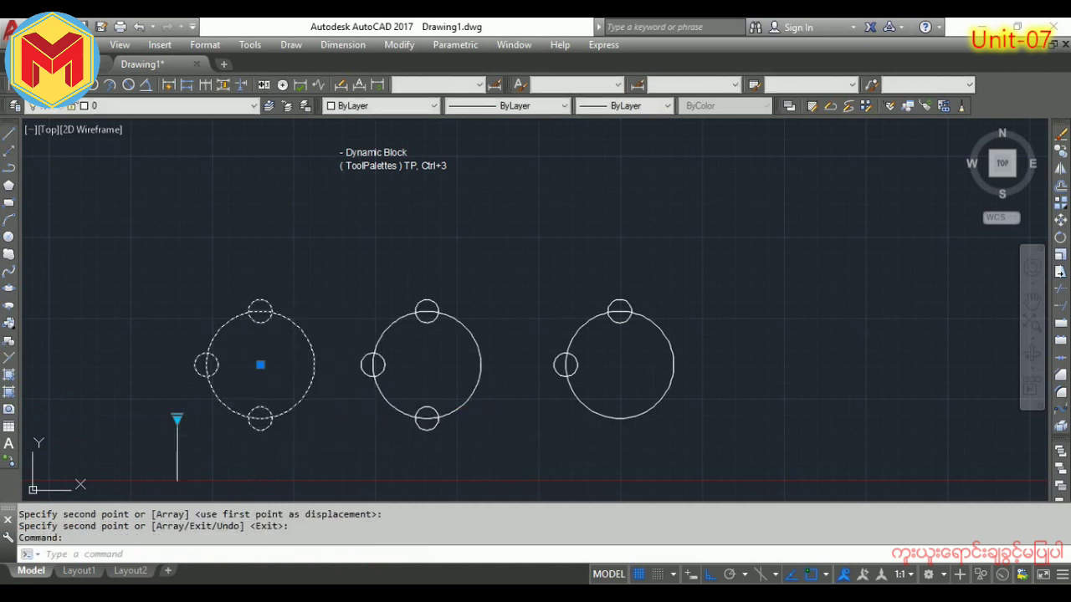
{"action": "left_click", "coordinate": [176, 418]}
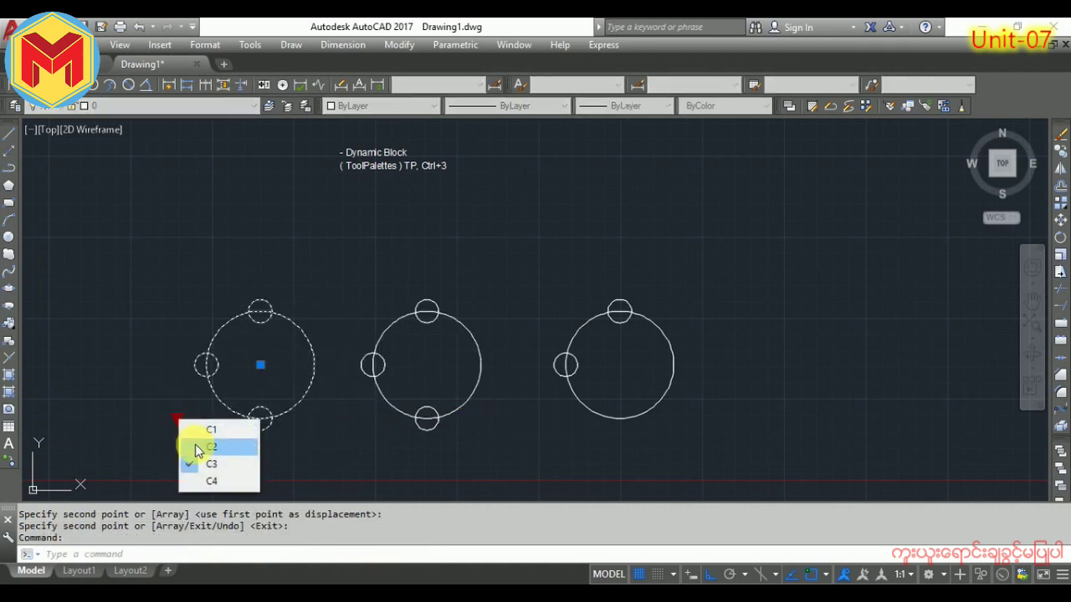
{"action": "left_click", "coordinate": [216, 485]}
{"action": "key", "text": "Escape"}
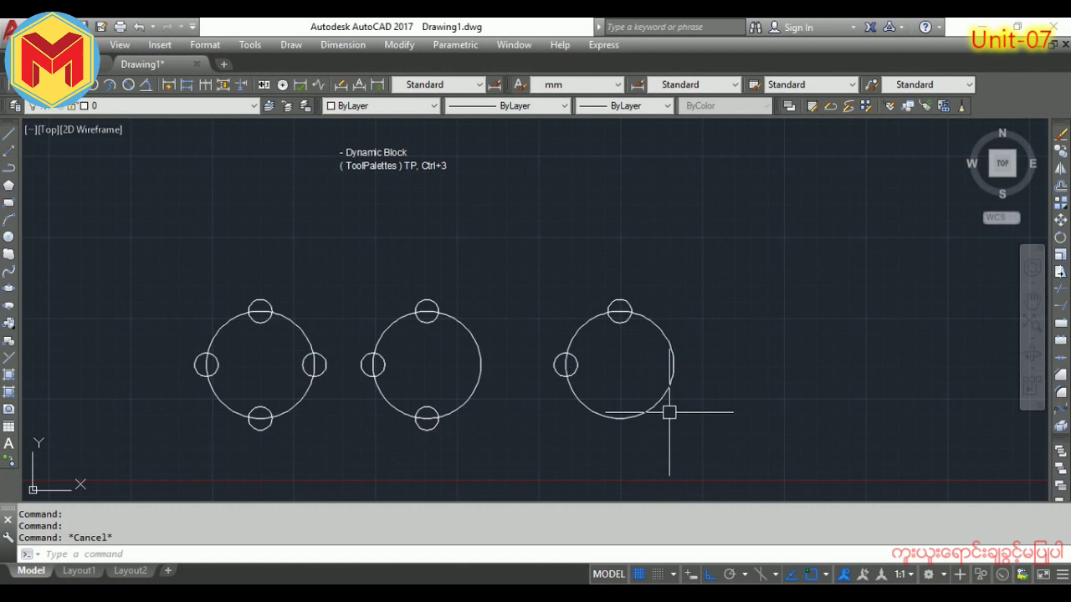
{"action": "scroll", "coordinate": [652, 385], "scroll_direction": "down", "scroll_amount": 2}
{"action": "middle_click_drag", "start_coordinate": [633, 358], "coordinate": [477, 363]}
{"action": "scroll", "coordinate": [502, 360], "scroll_direction": "up", "scroll_amount": 4}
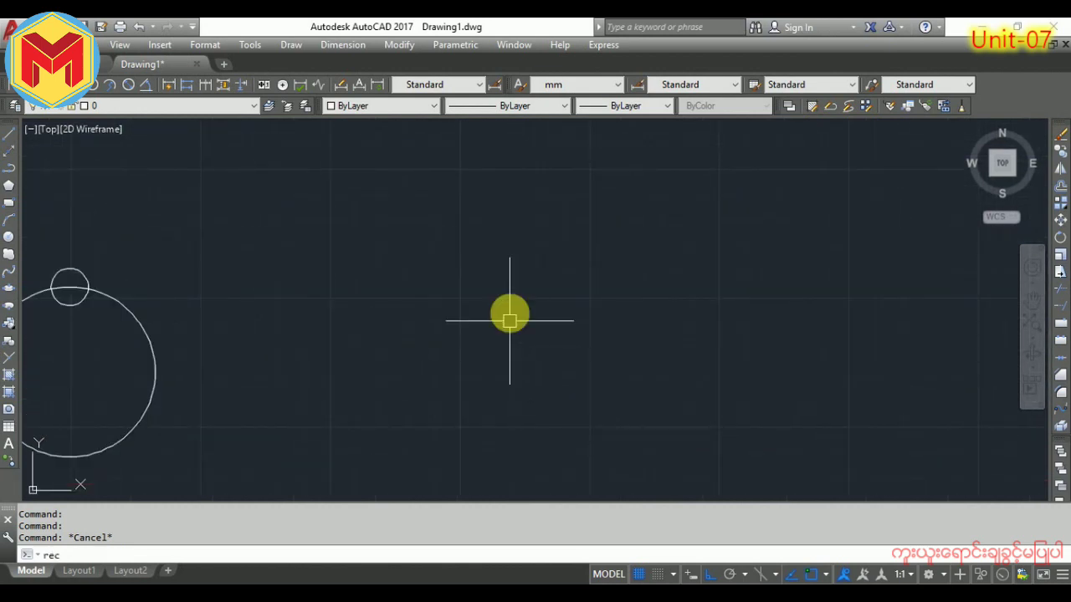
Draw a square with the rectangle tool.
{"action": "key", "text": "Return"}
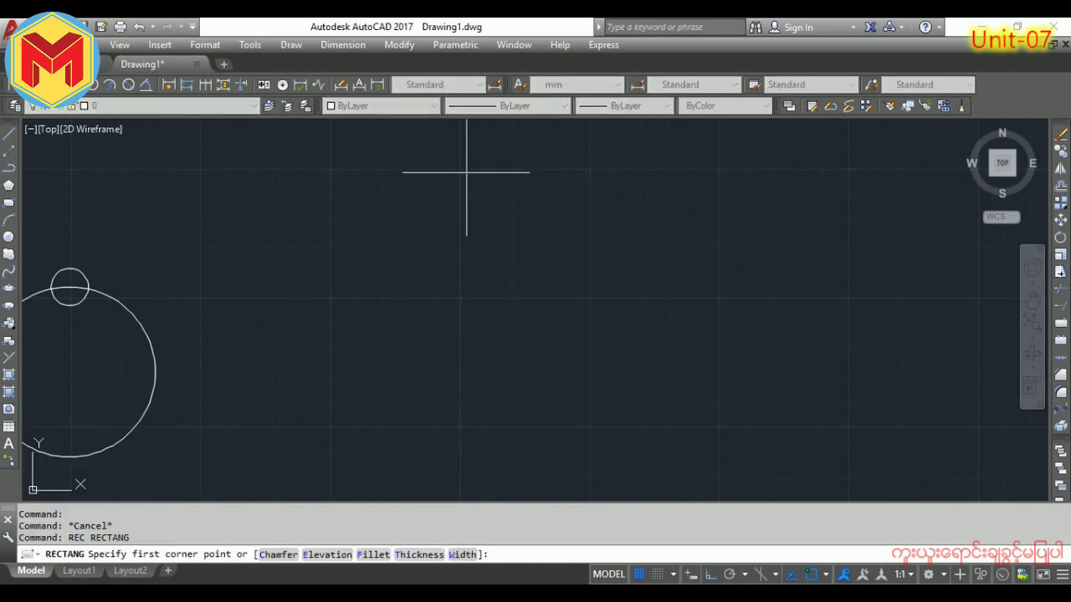
{"action": "left_click", "coordinate": [463, 170]}
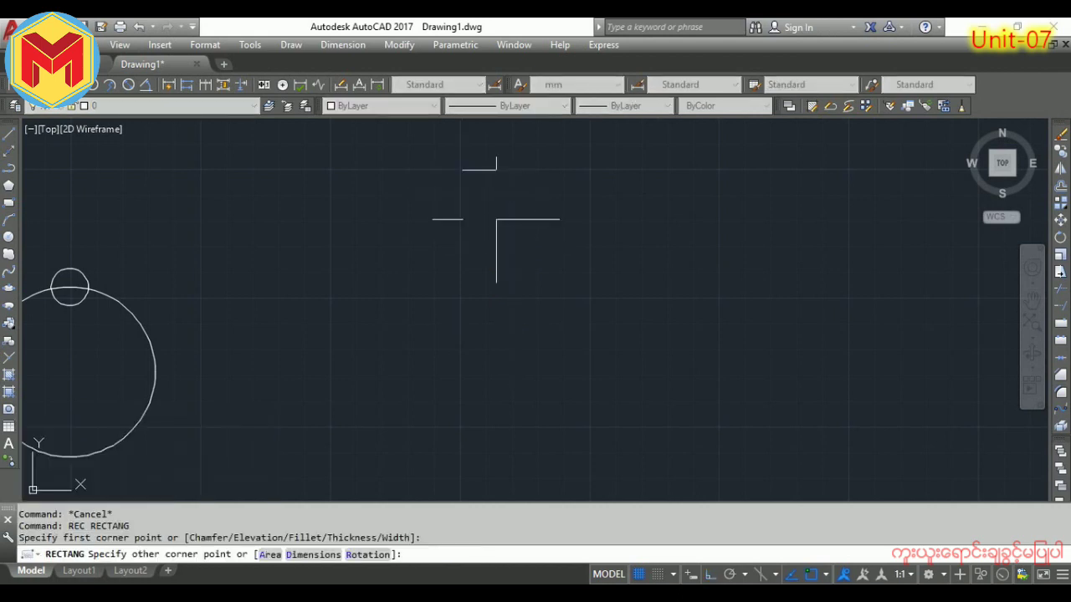
{"action": "left_click", "coordinate": [589, 305]}
{"action": "middle_click_drag", "start_coordinate": [589, 304], "coordinate": [599, 343]}
Draw a circle centred on the square, passing around its corners.
{"action": "type", "text": "c"}
{"action": "key", "text": "Return"}
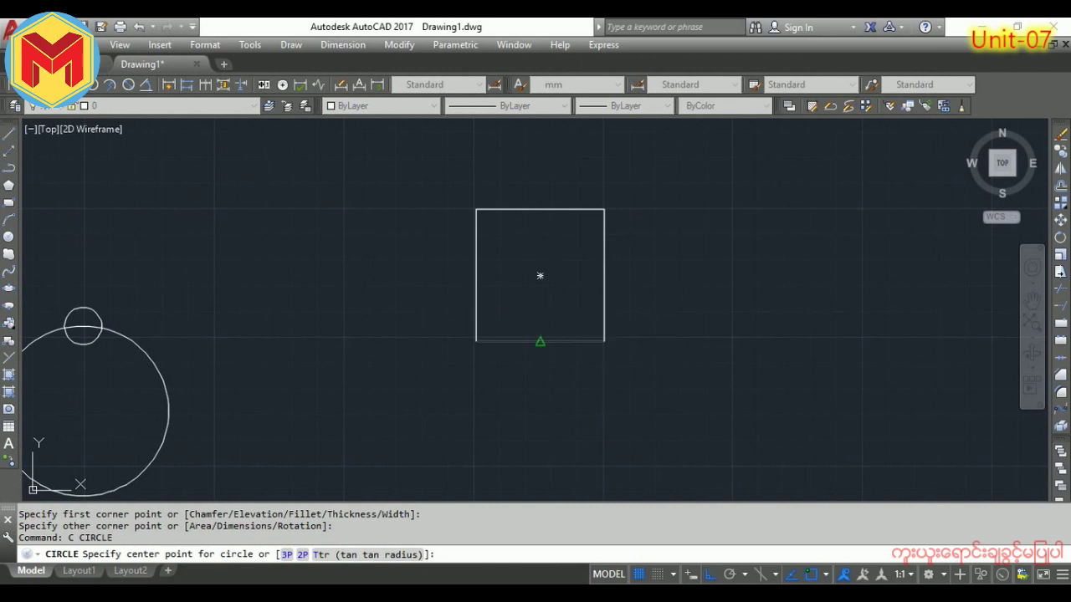
{"action": "left_click", "coordinate": [540, 276]}
{"action": "left_click", "coordinate": [537, 195]}
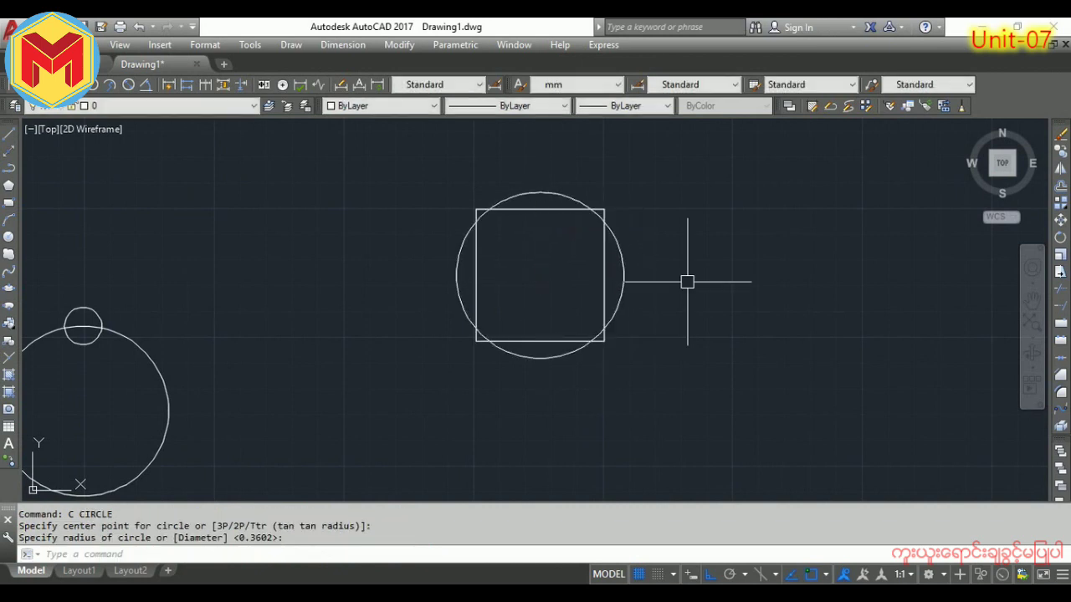
{"action": "middle_click_drag", "start_coordinate": [688, 302], "coordinate": [689, 312]}
Draw a horizontal line across the circle from its left edge to its right edge.
{"action": "type", "text": "l"}
{"action": "key", "text": "Return"}
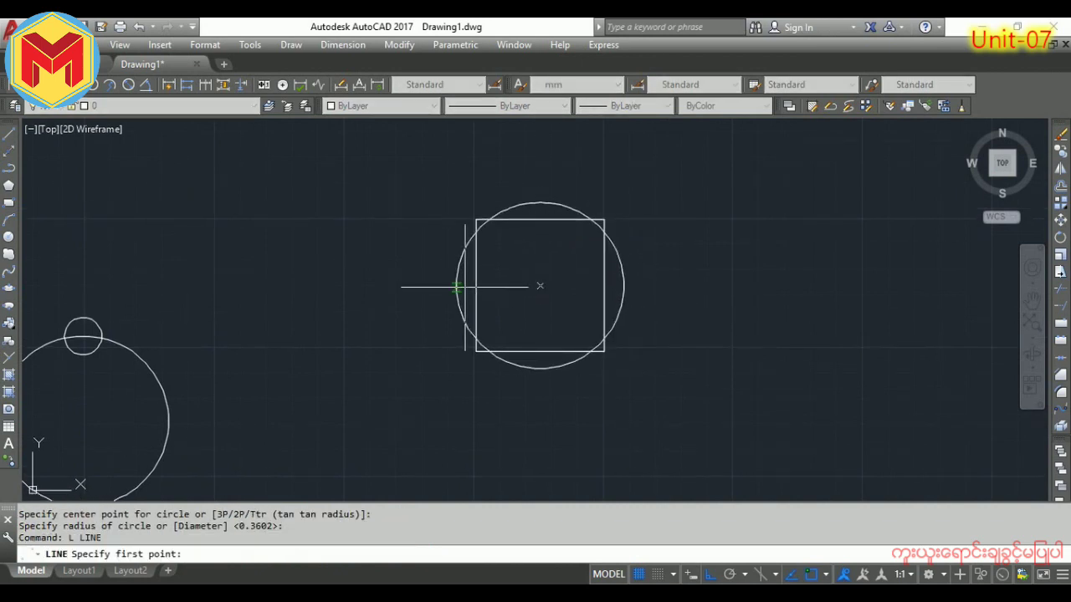
{"action": "left_click", "coordinate": [457, 286]}
{"action": "left_click", "coordinate": [624, 286]}
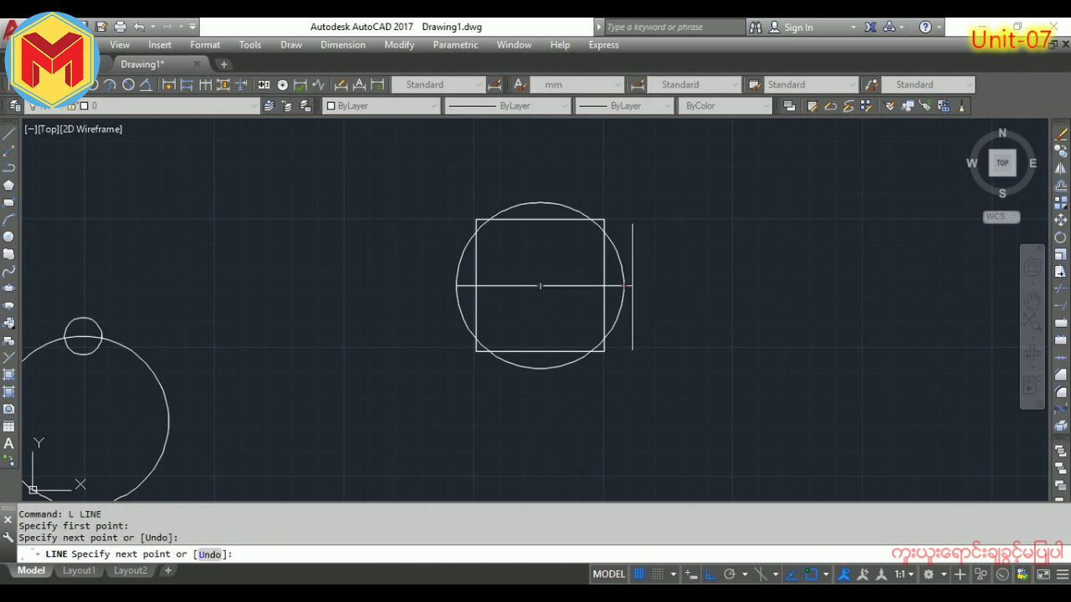
{"action": "key", "text": "Return"}
{"action": "left_click", "coordinate": [619, 259]}
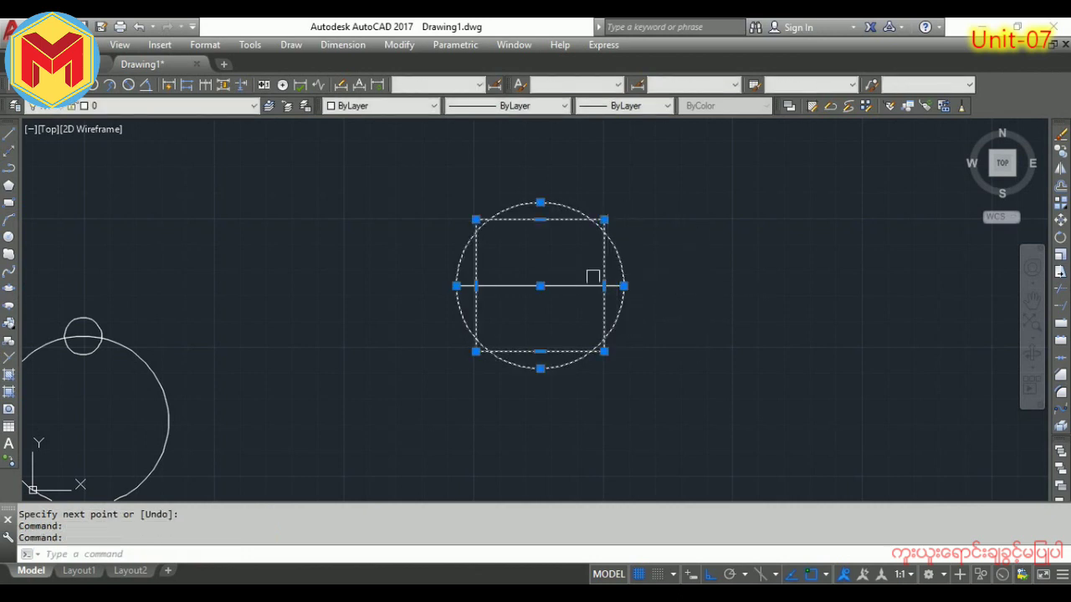
{"action": "left_click", "coordinate": [603, 283]}
{"action": "key", "text": "Escape"}
{"action": "key", "text": "Escape"}
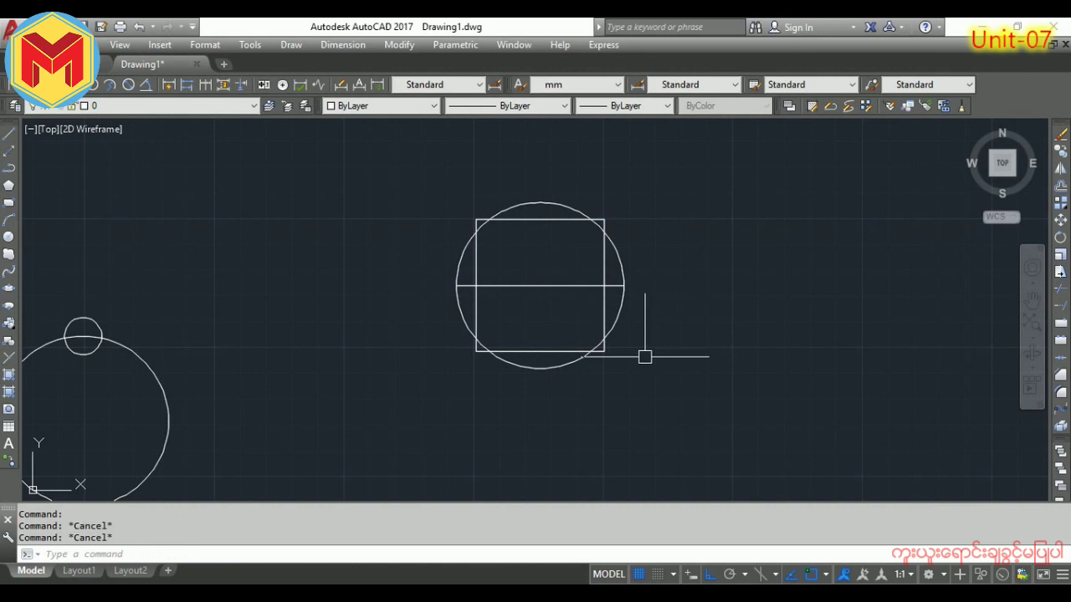
Define block B2 from the square, circle and line, with the base point at their centre.
{"action": "type", "text": "B"}
{"action": "key", "text": "Return"}
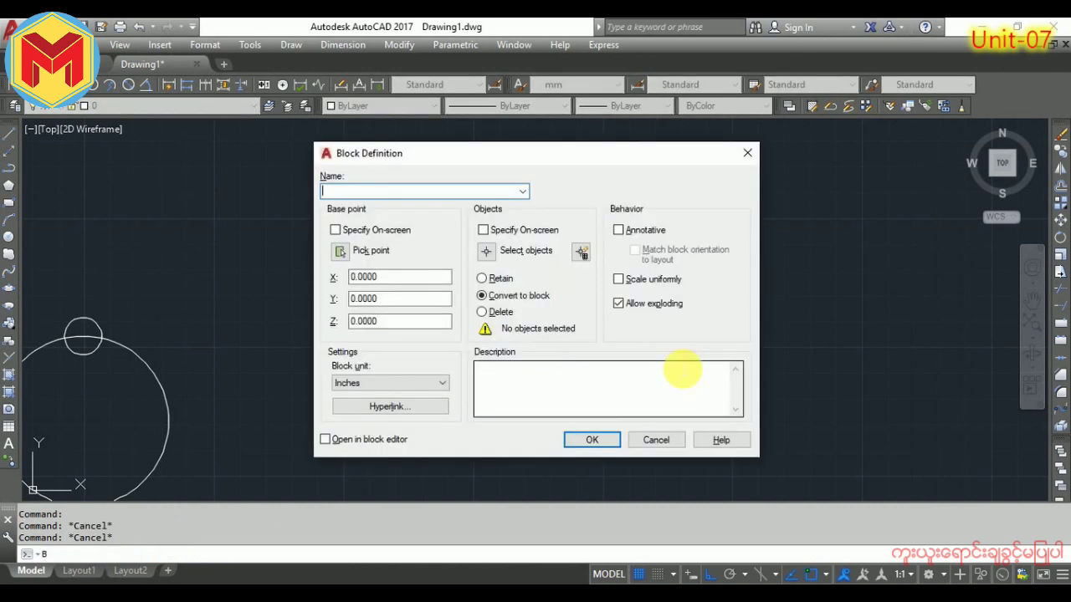
{"action": "type", "text": "B2"}
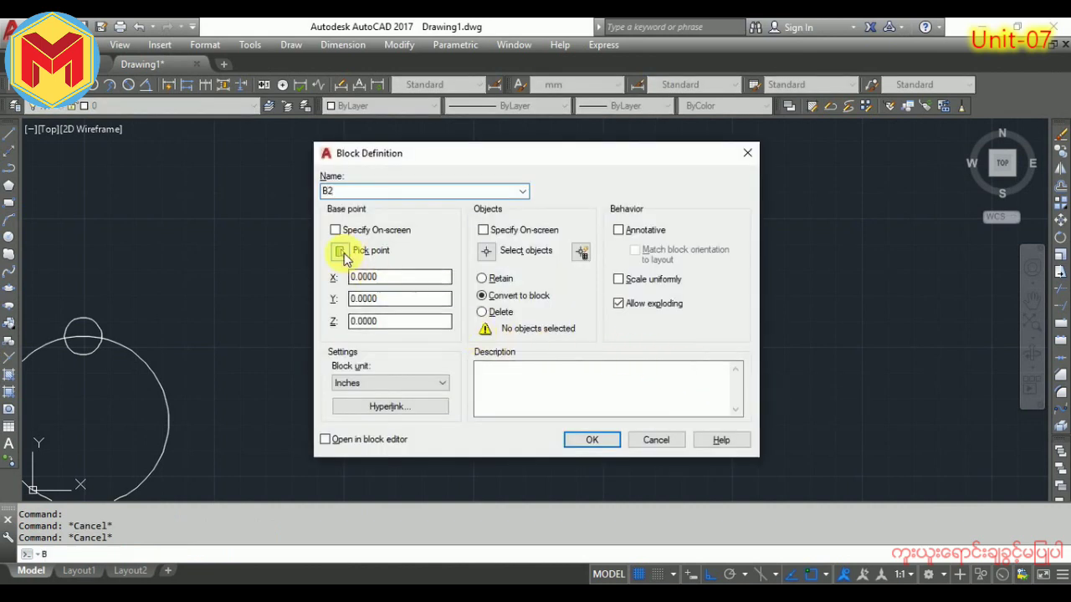
{"action": "left_click", "coordinate": [342, 252]}
{"action": "left_click", "coordinate": [539, 287]}
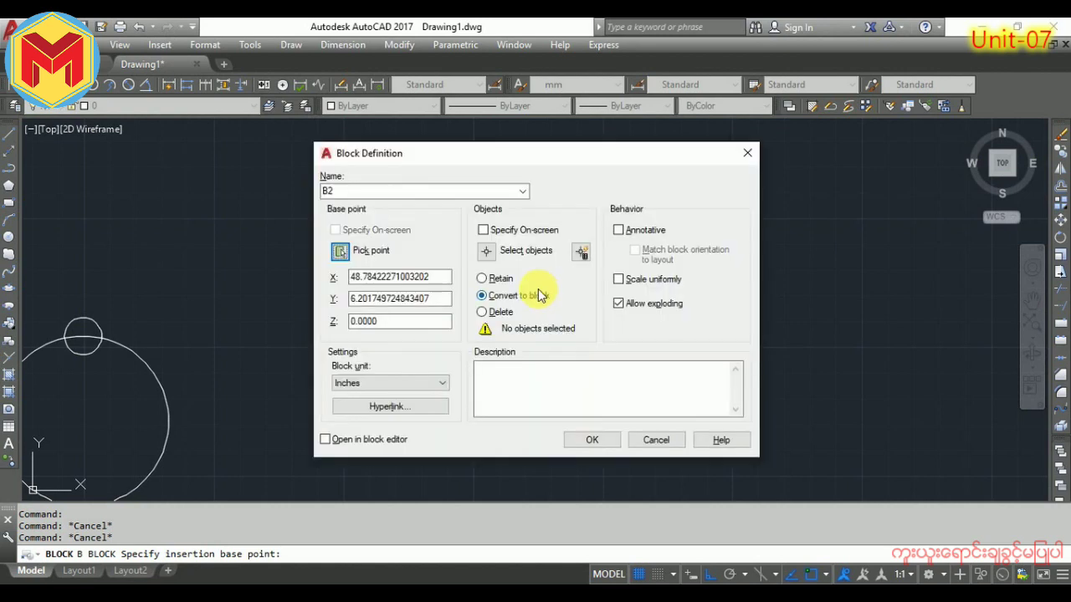
{"action": "left_click", "coordinate": [488, 253]}
{"action": "left_click", "coordinate": [657, 190]}
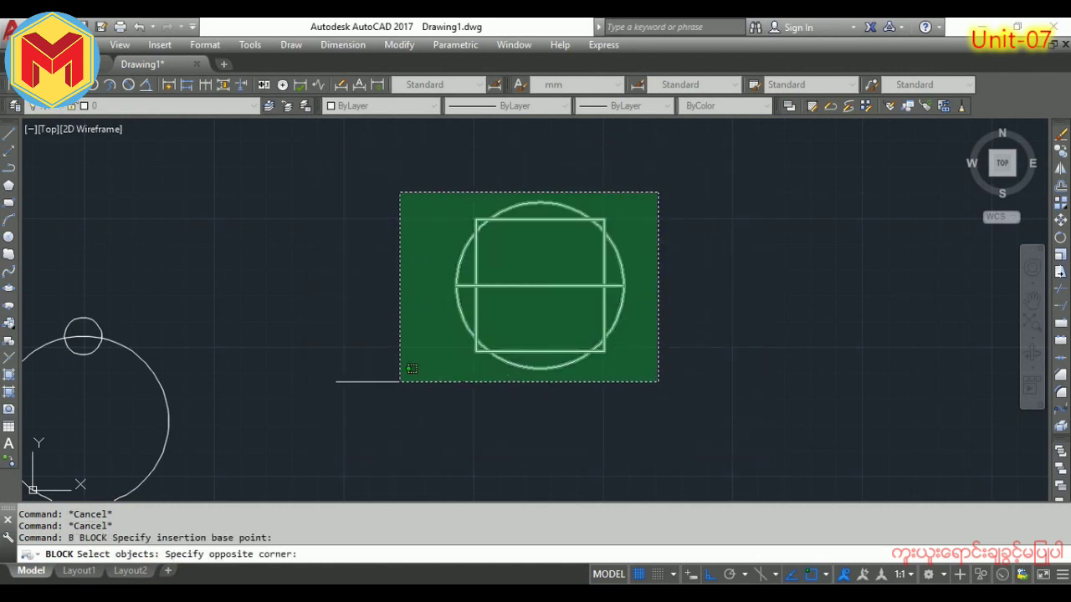
{"action": "left_click", "coordinate": [399, 378]}
{"action": "key", "text": "Return"}
{"action": "left_click", "coordinate": [565, 446]}
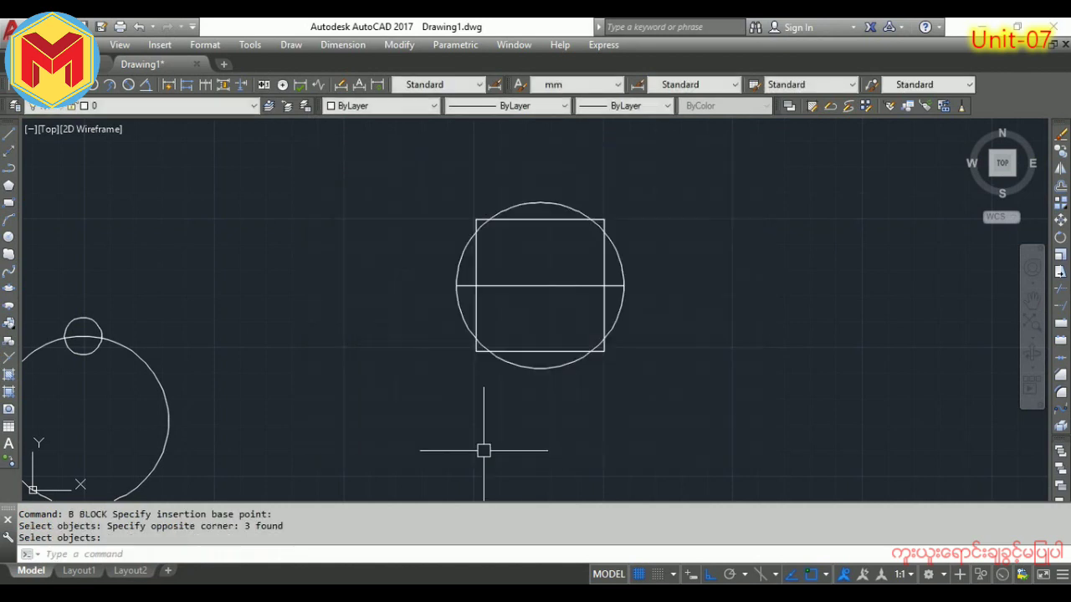
{"action": "left_click", "coordinate": [562, 351]}
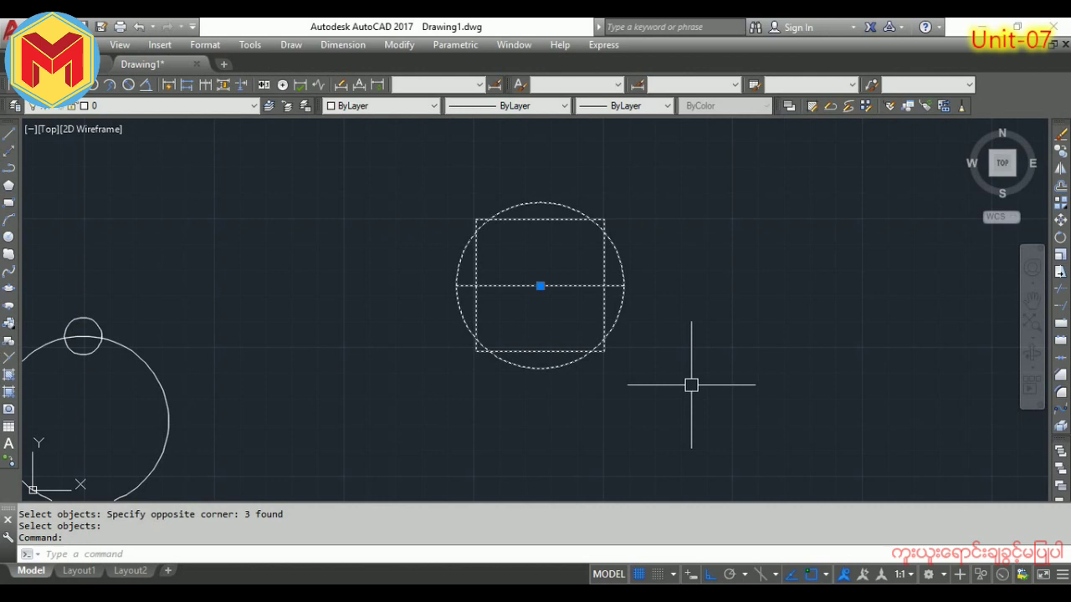
Open block B2 in the Block Editor.
{"action": "key", "text": "Escape"}
{"action": "middle_click_drag", "start_coordinate": [617, 382], "coordinate": [490, 419]}
{"action": "scroll", "coordinate": [555, 377], "scroll_direction": "up", "scroll_amount": 3}
{"action": "double_click", "coordinate": [455, 406]}
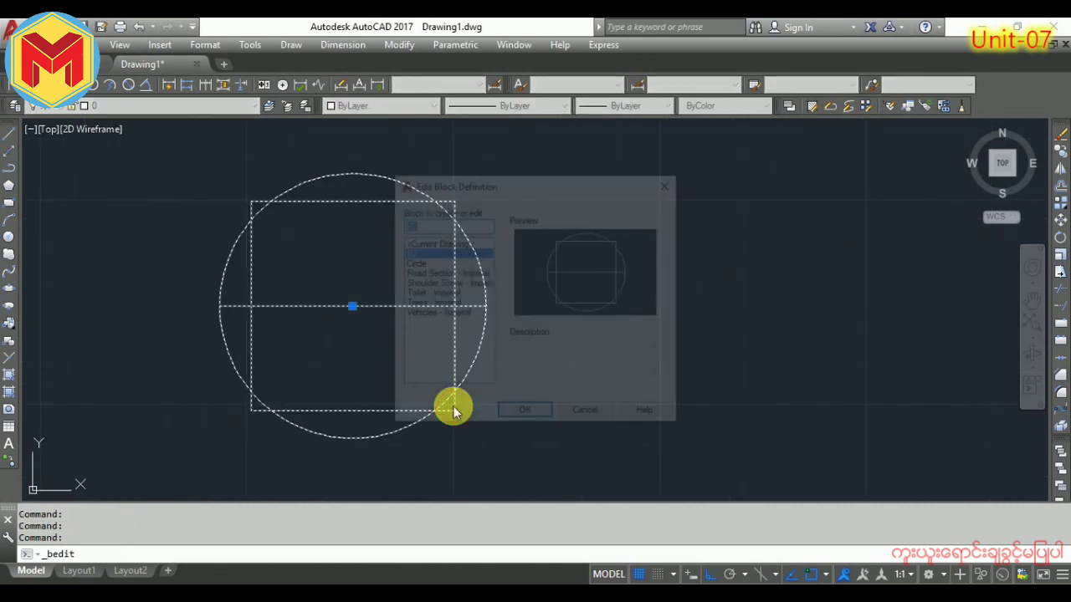
{"action": "left_click", "coordinate": [527, 416]}
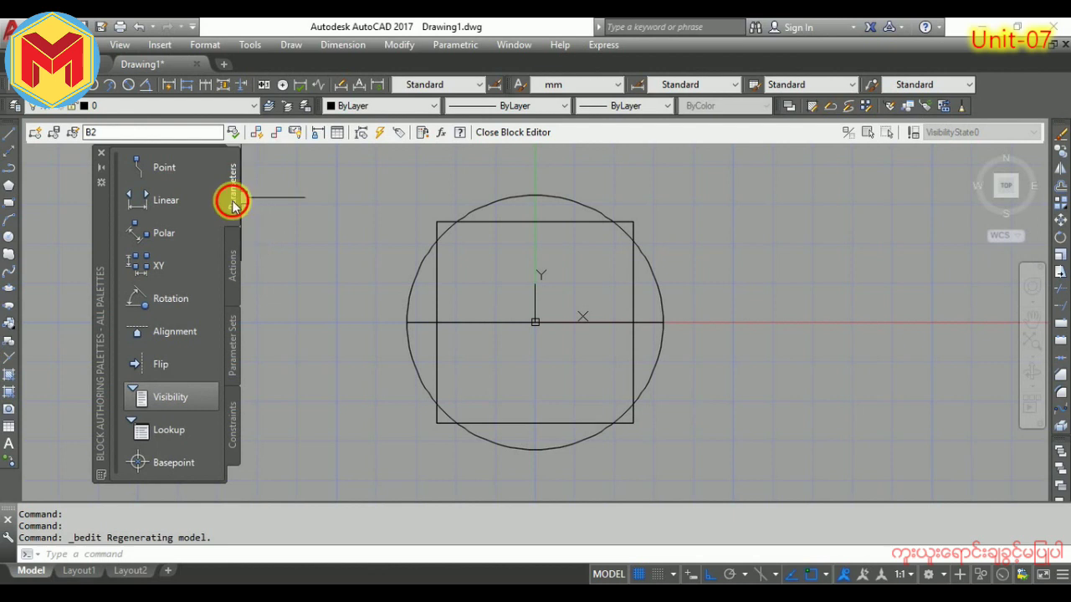
Add a visibility parameter below-left of the shapes and bring up the Visibility States list.
{"action": "left_click", "coordinate": [151, 398]}
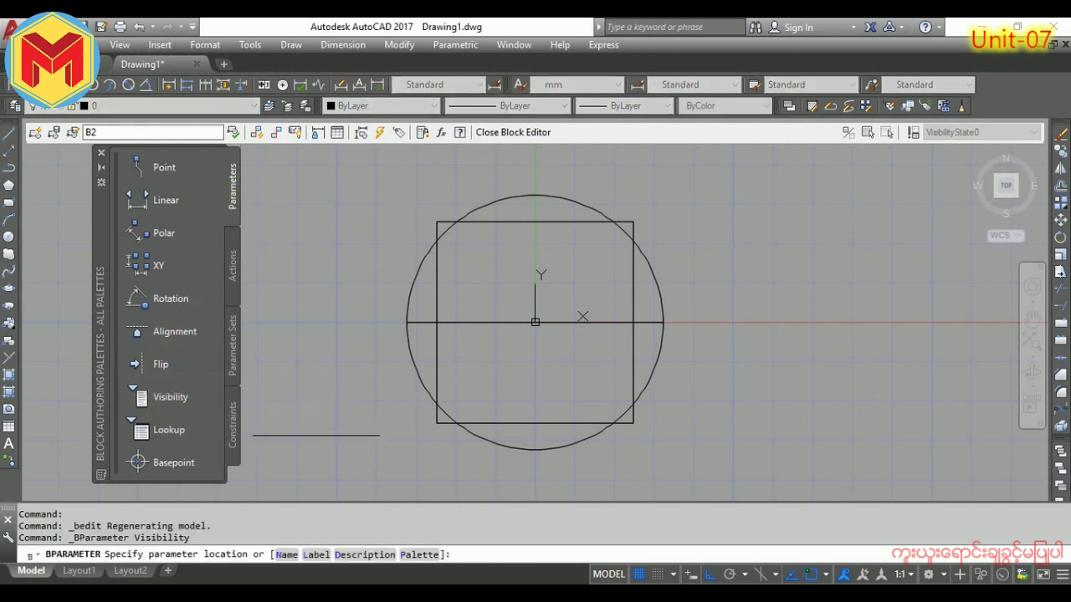
{"action": "left_click", "coordinate": [411, 463]}
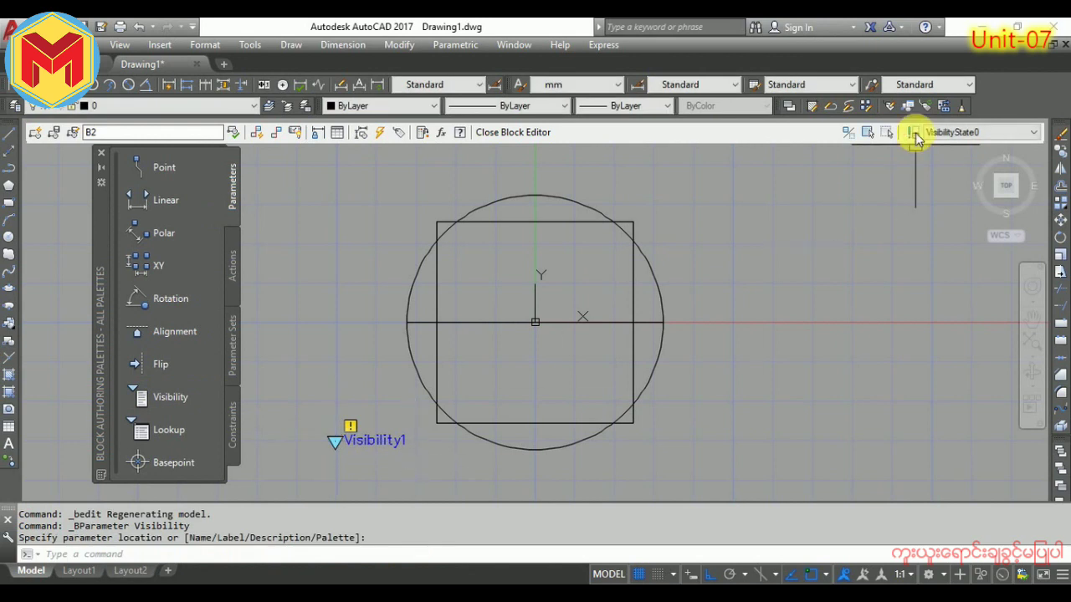
{"action": "left_click", "coordinate": [914, 135]}
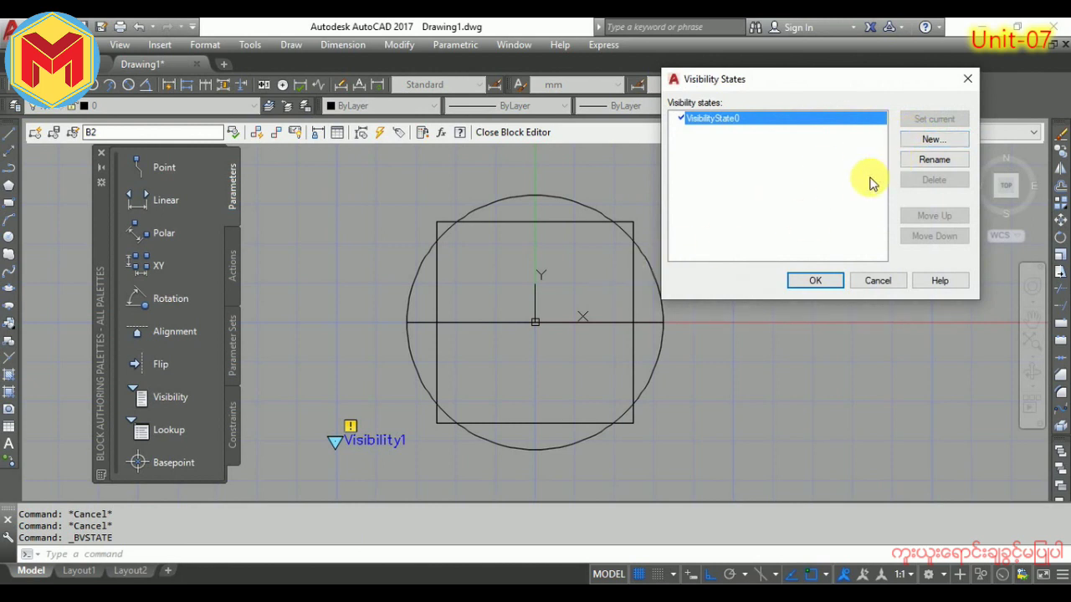
Add two new visibility states and rename VisibilityState0 to CIRCLE.
{"action": "left_click", "coordinate": [900, 141]}
{"action": "left_click", "coordinate": [776, 254]}
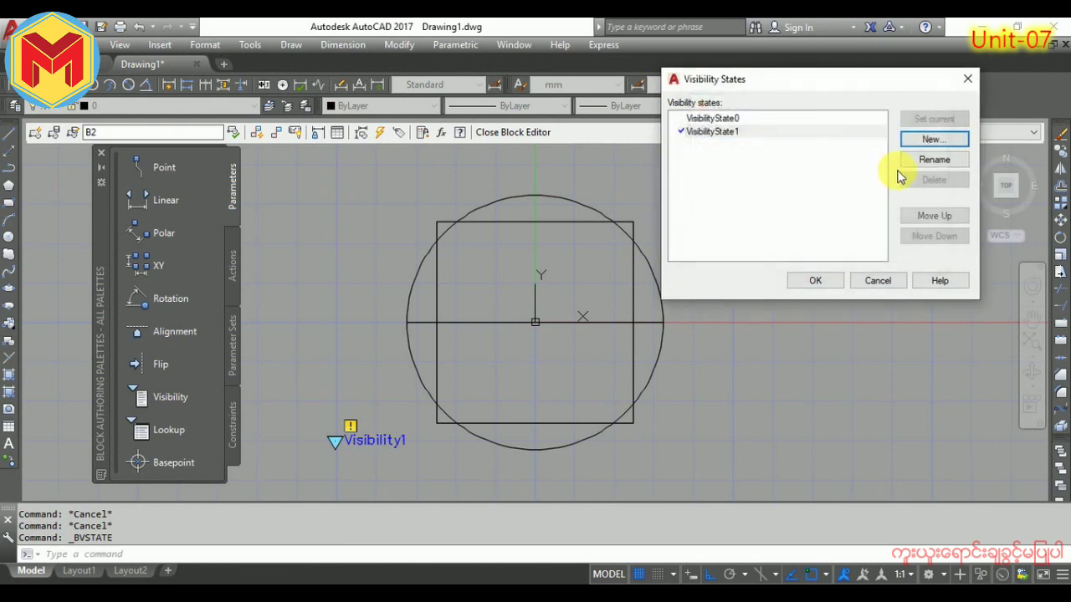
{"action": "left_click", "coordinate": [924, 139]}
{"action": "left_click", "coordinate": [803, 255]}
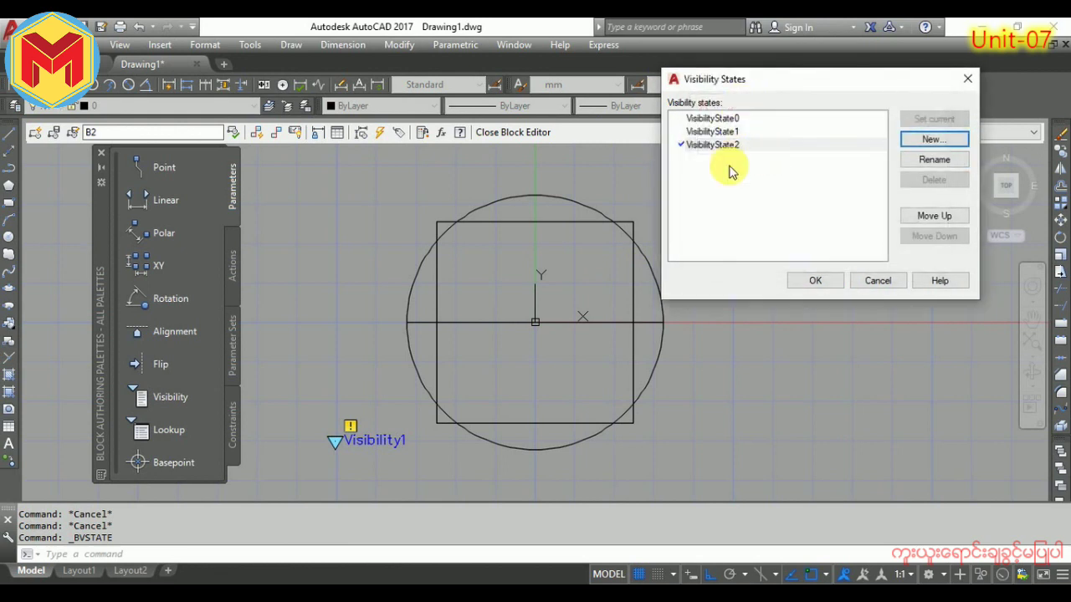
{"action": "left_click", "coordinate": [719, 119]}
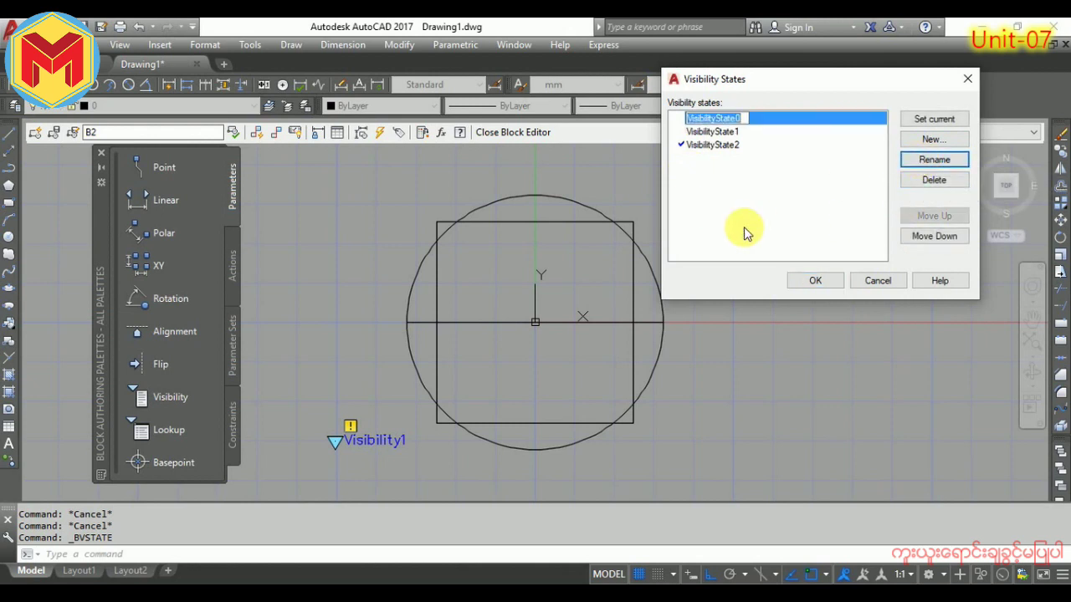
{"action": "type", "text": "CIRCLE"}
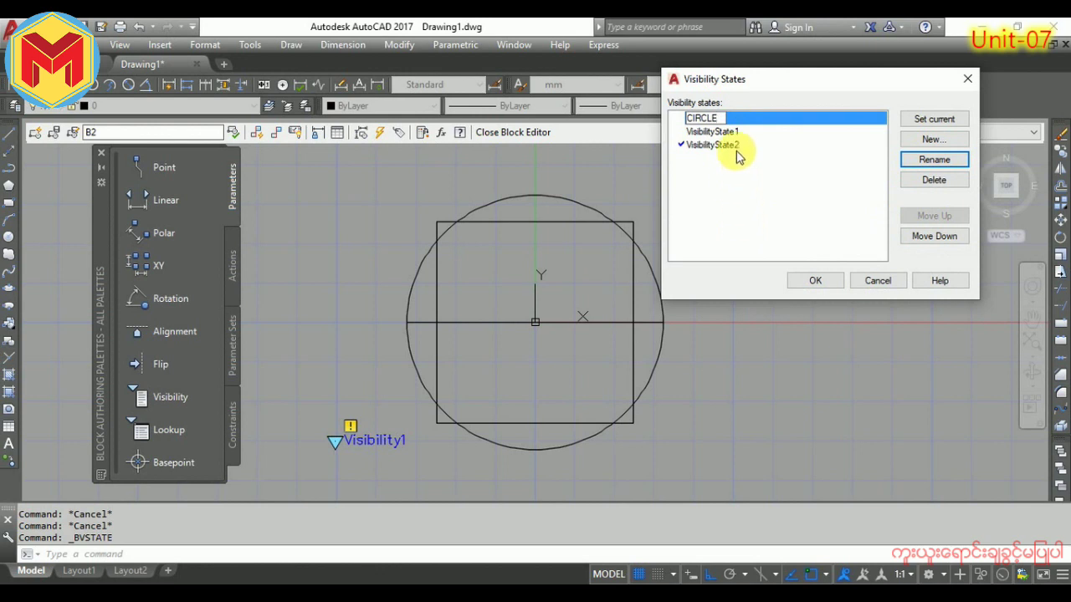
Rename VisibilityState1 to REC and VisibilityState2 to LINE, and accept the changes.
{"action": "left_click", "coordinate": [723, 131]}
{"action": "left_click", "coordinate": [933, 160]}
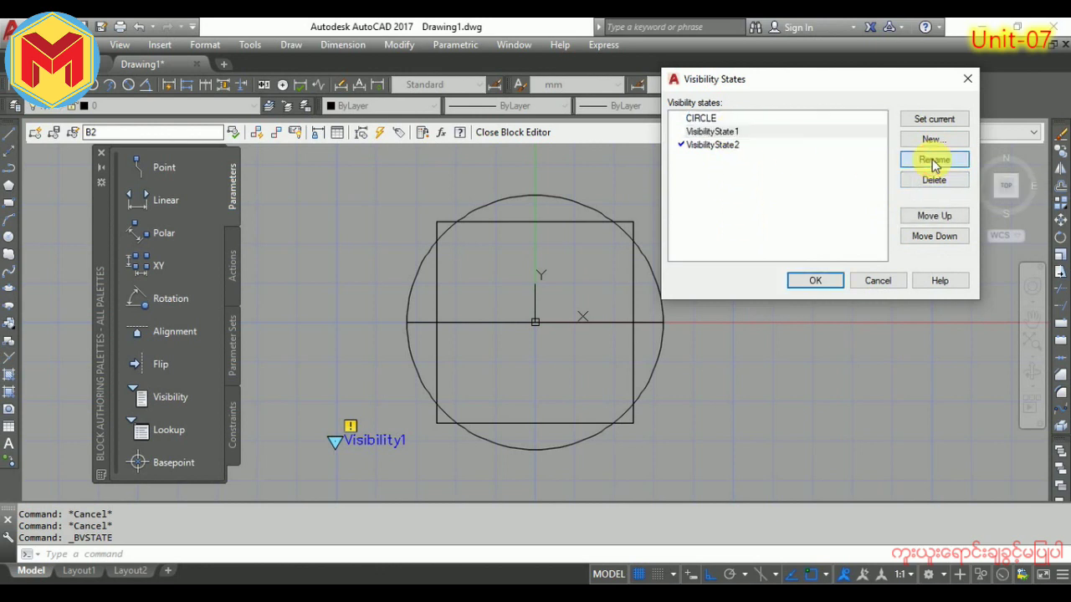
{"action": "type", "text": "REC"}
{"action": "left_click", "coordinate": [792, 212]}
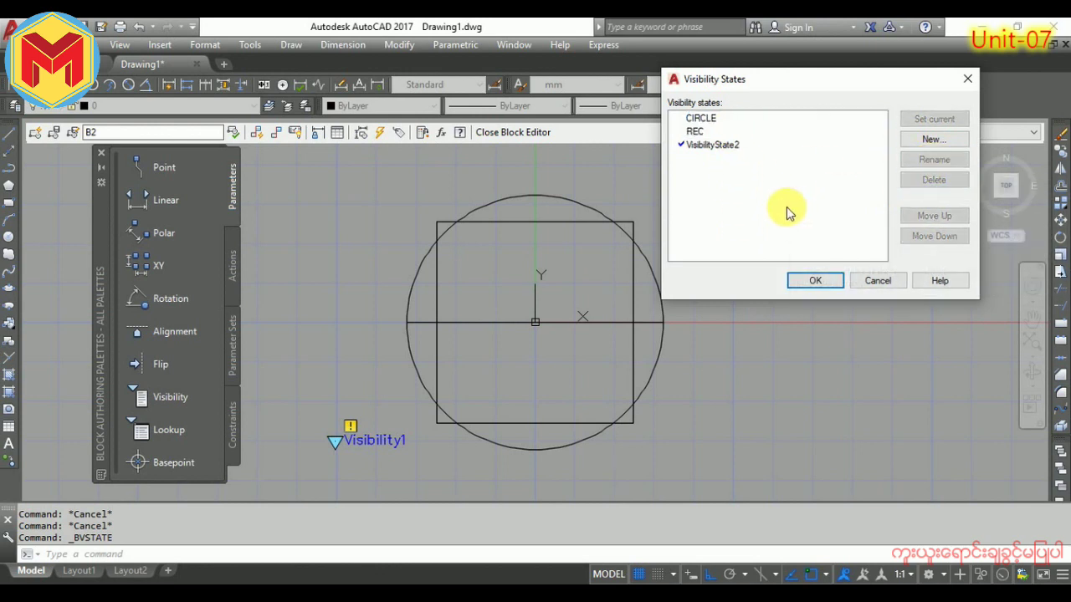
{"action": "left_click", "coordinate": [718, 147]}
{"action": "left_click", "coordinate": [930, 162]}
{"action": "type", "text": "LINE"}
{"action": "left_click", "coordinate": [815, 280]}
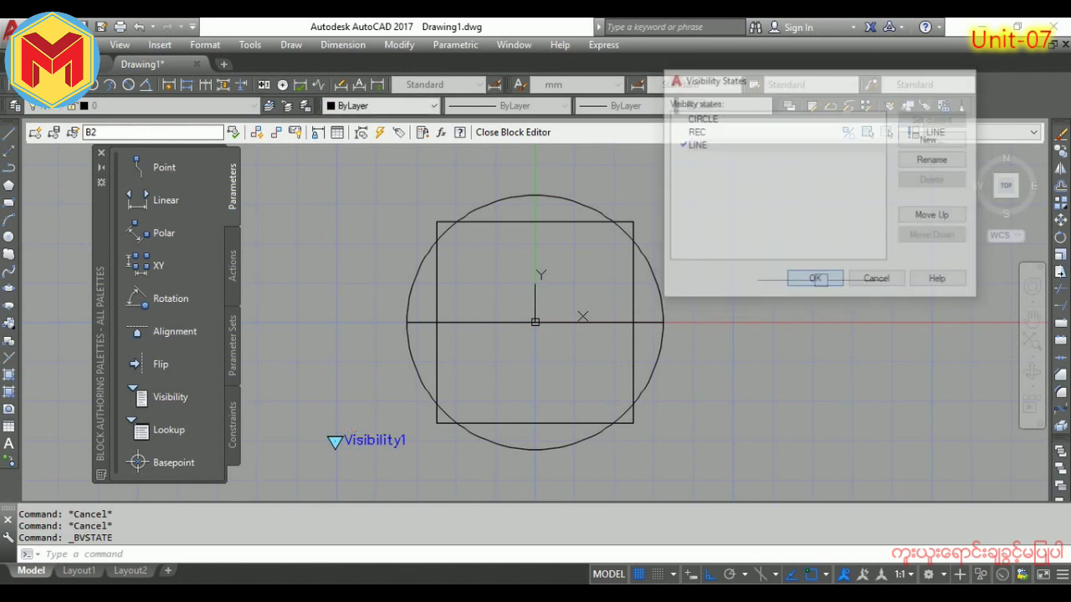
Make the square and horizontal line invisible in the CIRCLE state.
{"action": "left_click", "coordinate": [956, 131]}
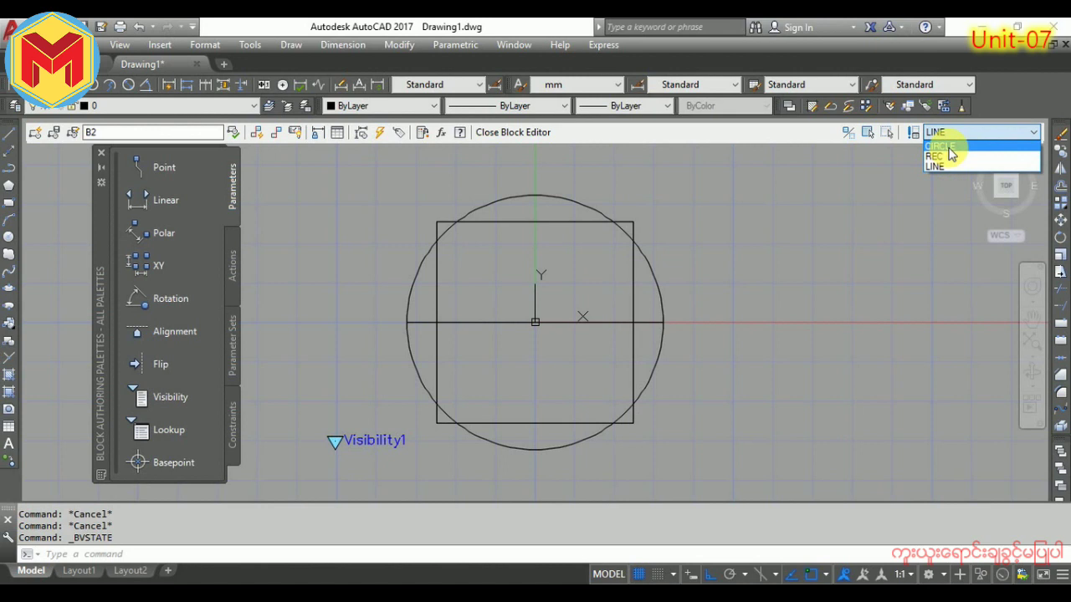
{"action": "left_click", "coordinate": [949, 149]}
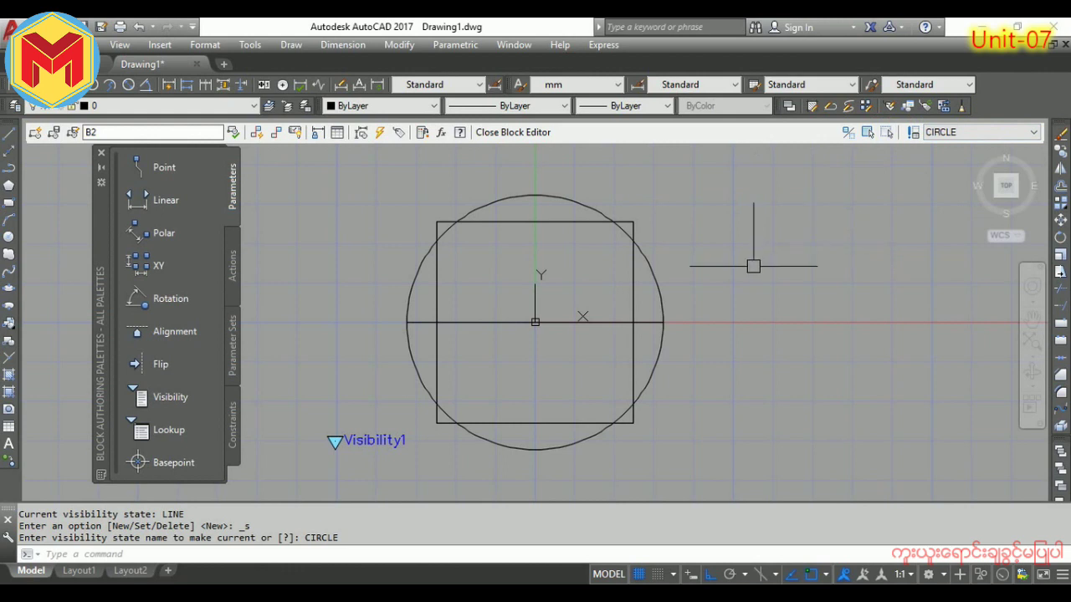
{"action": "left_click", "coordinate": [539, 221]}
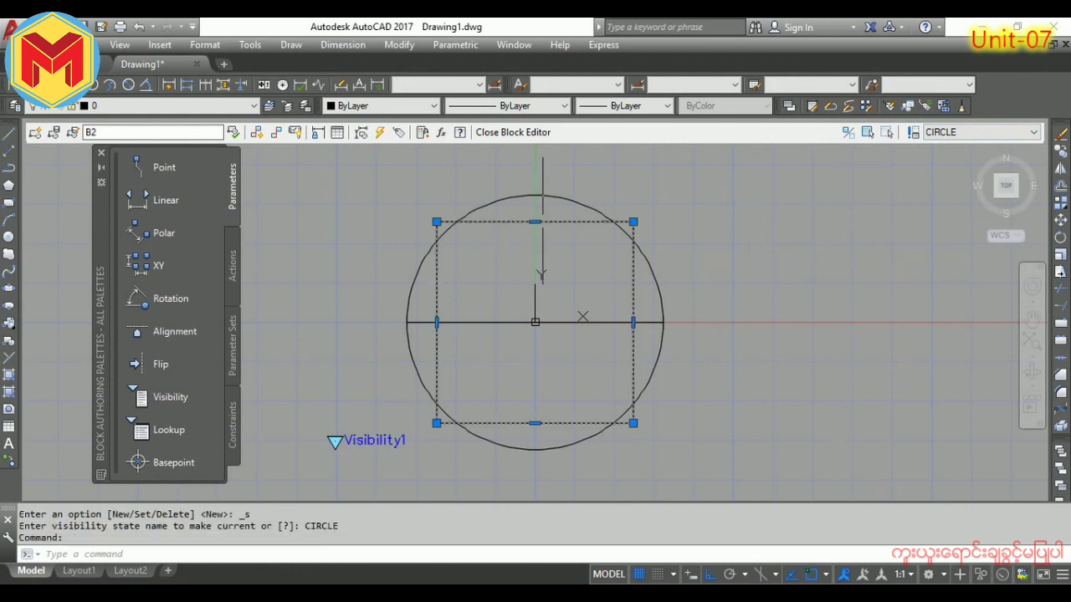
{"action": "left_click", "coordinate": [473, 322]}
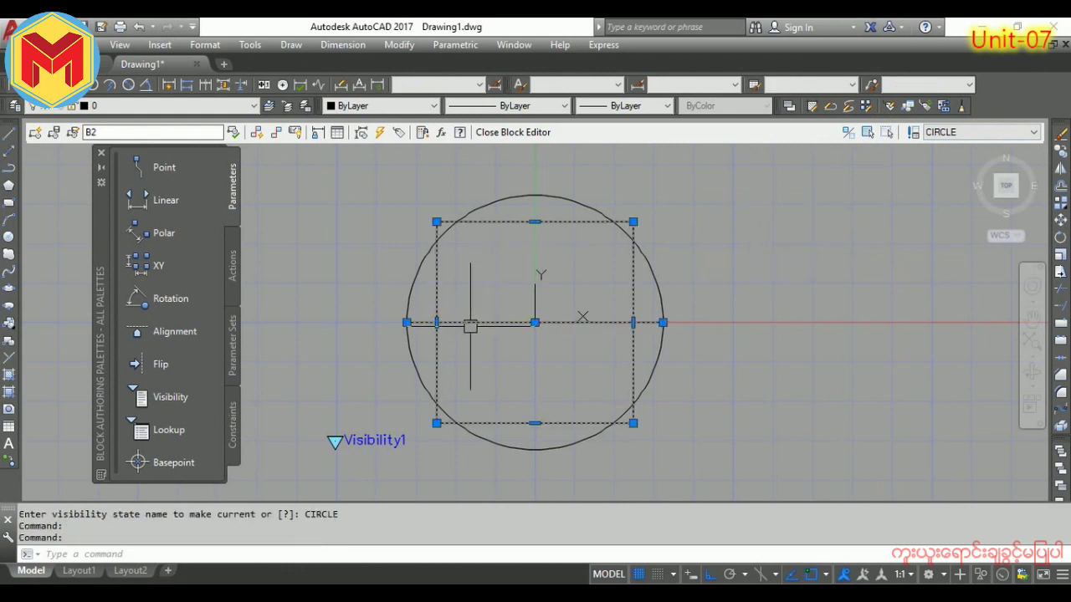
{"action": "left_click", "coordinate": [885, 133]}
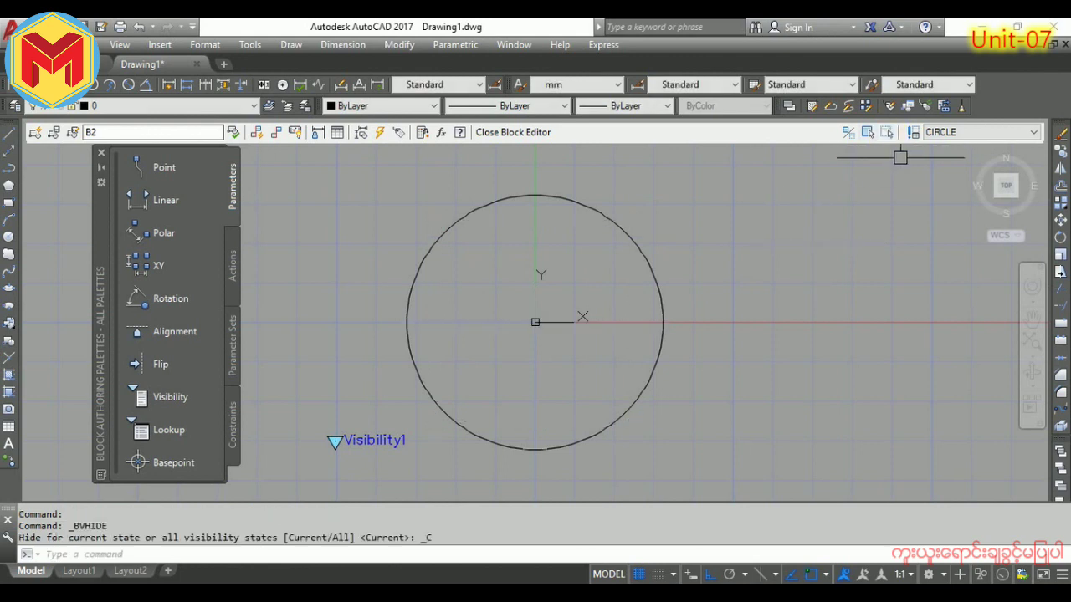
Make the circle and line invisible in the REC state.
{"action": "left_click", "coordinate": [957, 132]}
{"action": "left_click", "coordinate": [962, 158]}
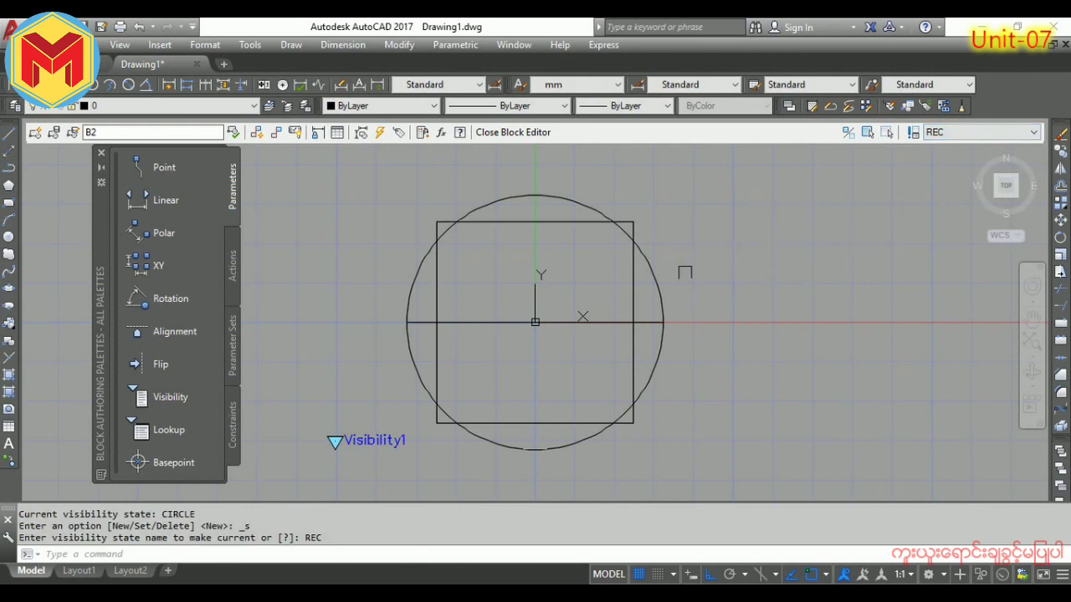
{"action": "left_click", "coordinate": [596, 322]}
{"action": "left_click", "coordinate": [607, 318]}
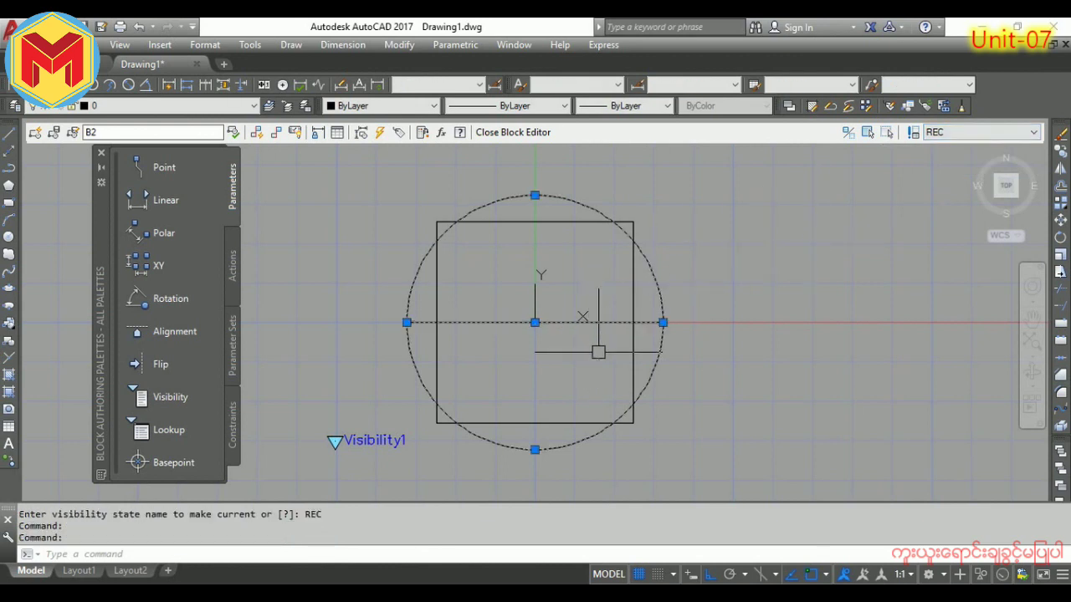
{"action": "left_click", "coordinate": [888, 134]}
Make the circle and square invisible in the LINE state.
{"action": "left_click", "coordinate": [937, 132]}
{"action": "left_click", "coordinate": [945, 155]}
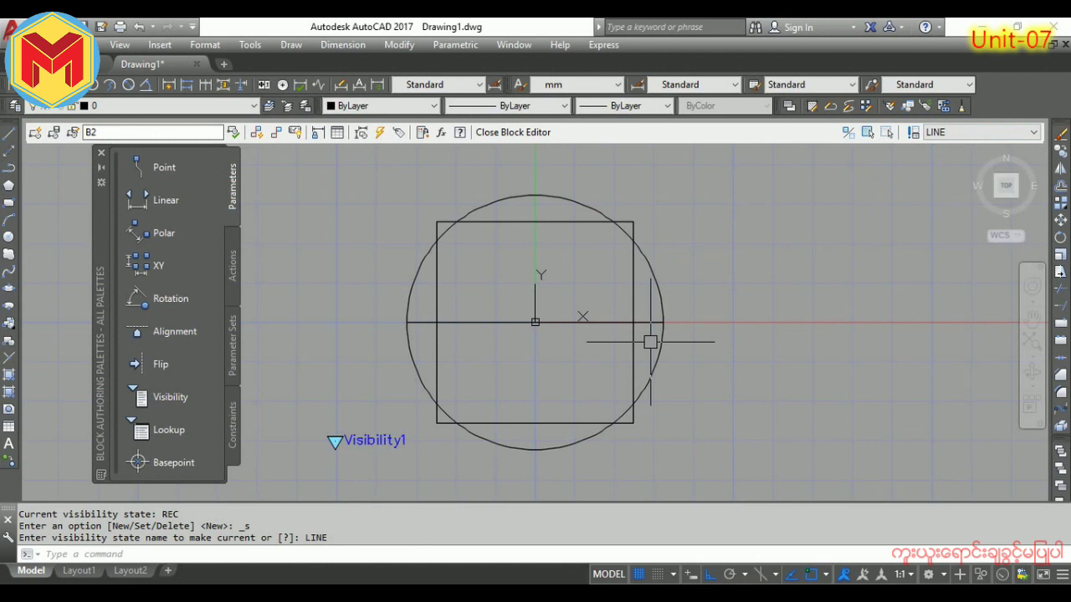
{"action": "left_click", "coordinate": [655, 274]}
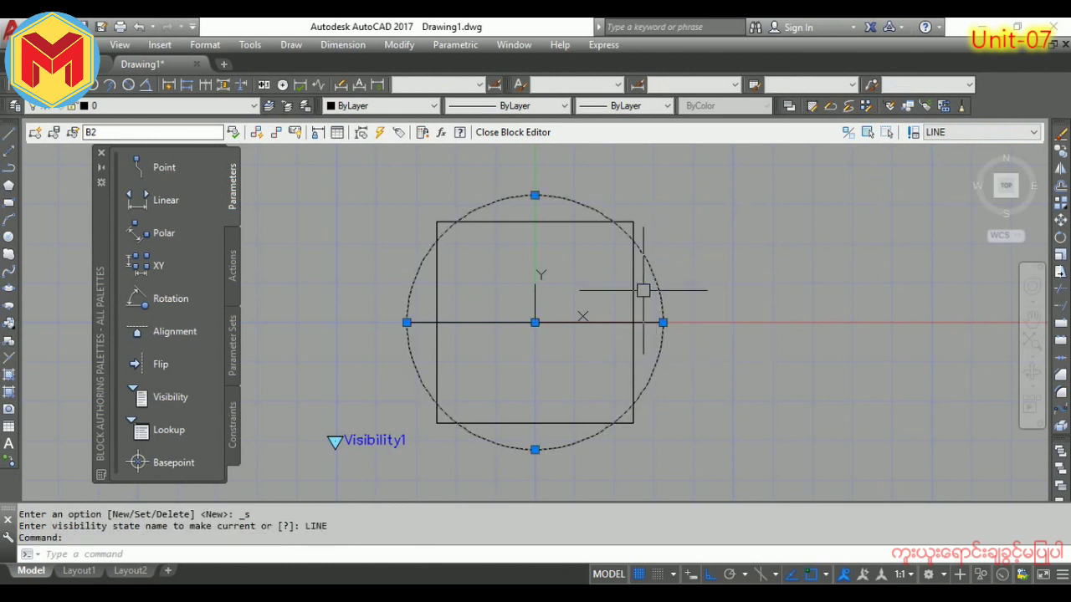
{"action": "left_click", "coordinate": [634, 305]}
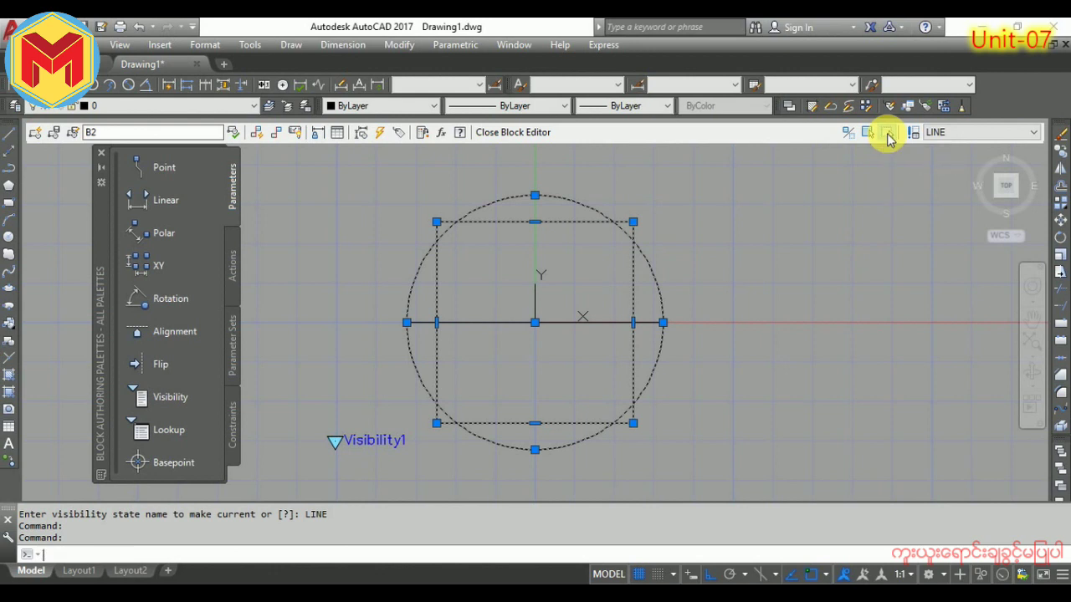
{"action": "left_click", "coordinate": [887, 134]}
Preview the CIRCLE, REC and LINE states, then close the Block Editor.
{"action": "left_click", "coordinate": [956, 132]}
{"action": "left_click", "coordinate": [956, 144]}
{"action": "left_click", "coordinate": [958, 134]}
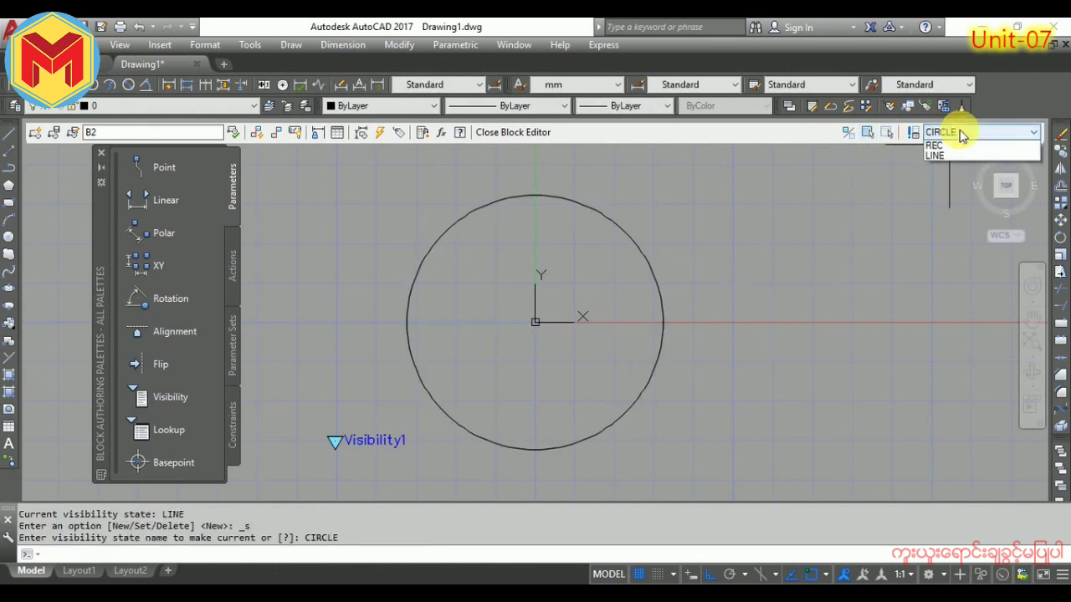
{"action": "left_click", "coordinate": [956, 152]}
{"action": "left_click", "coordinate": [956, 134]}
{"action": "left_click", "coordinate": [939, 165]}
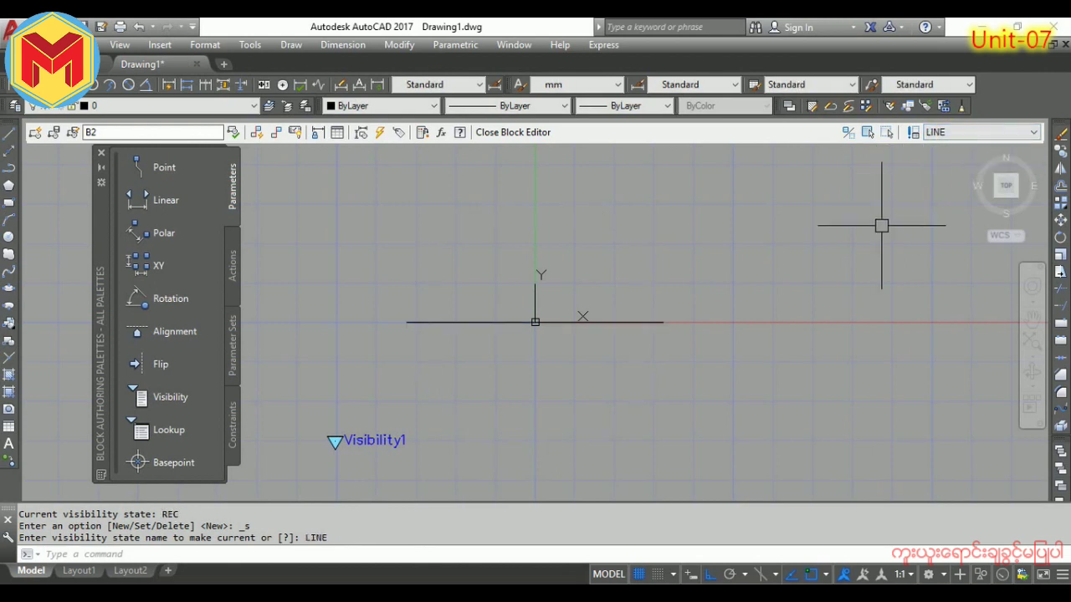
{"action": "left_click", "coordinate": [510, 132]}
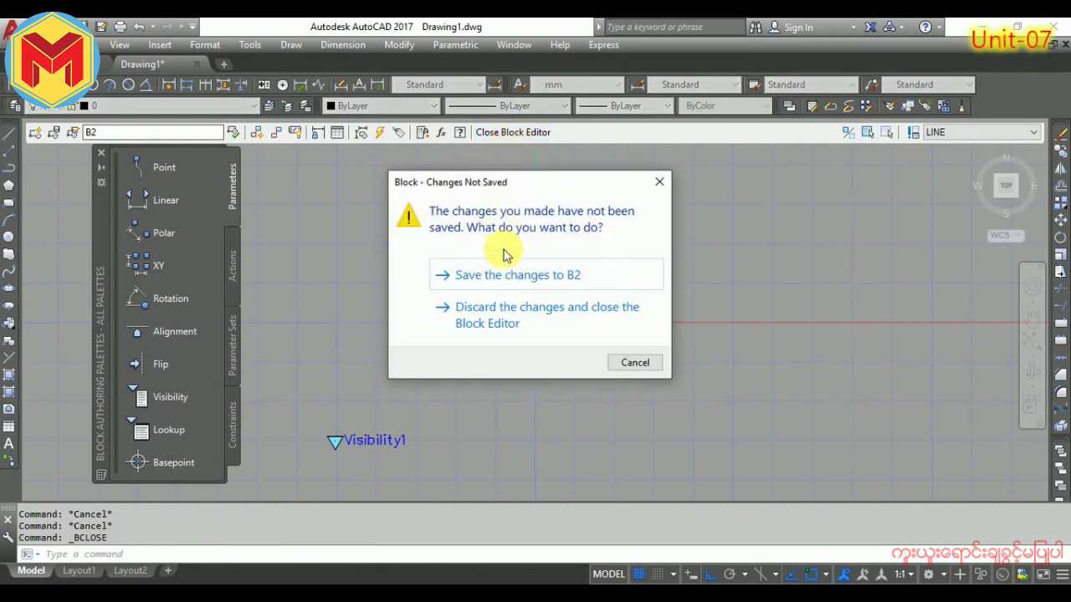
Save the changes to block B2 and select the inserted B2 block.
{"action": "left_click", "coordinate": [507, 275]}
{"action": "scroll", "coordinate": [707, 269], "scroll_direction": "down", "scroll_amount": 4}
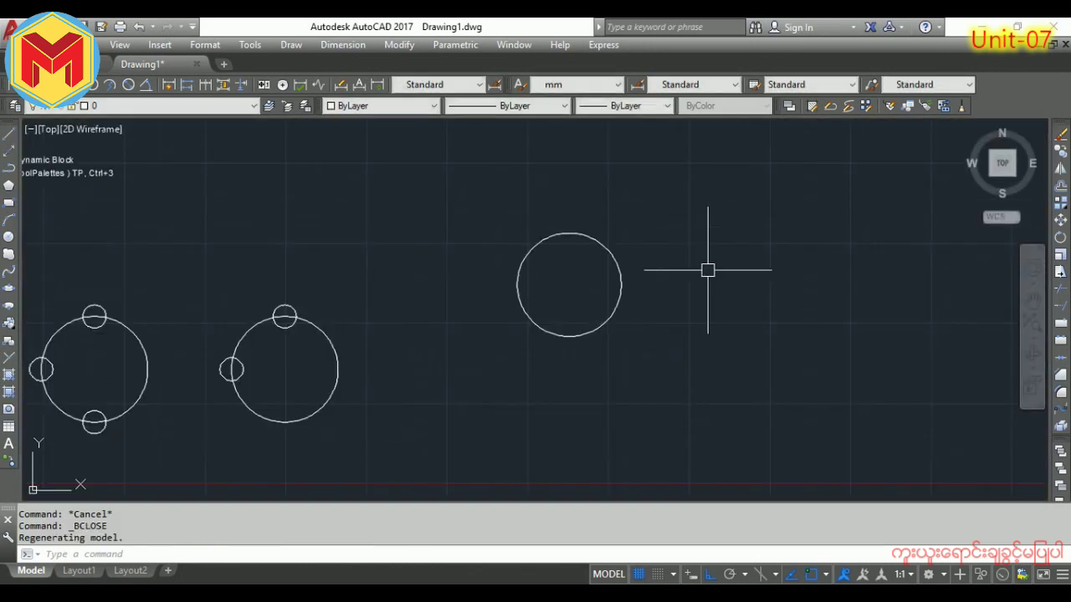
{"action": "left_click", "coordinate": [621, 285]}
{"action": "scroll", "coordinate": [650, 262], "scroll_direction": "up", "scroll_amount": 2}
{"action": "scroll", "coordinate": [650, 261], "scroll_direction": "up", "scroll_amount": 4}
{"action": "scroll", "coordinate": [650, 262], "scroll_direction": "down", "scroll_amount": 2}
{"action": "middle_click_drag", "start_coordinate": [624, 292], "coordinate": [616, 258]}
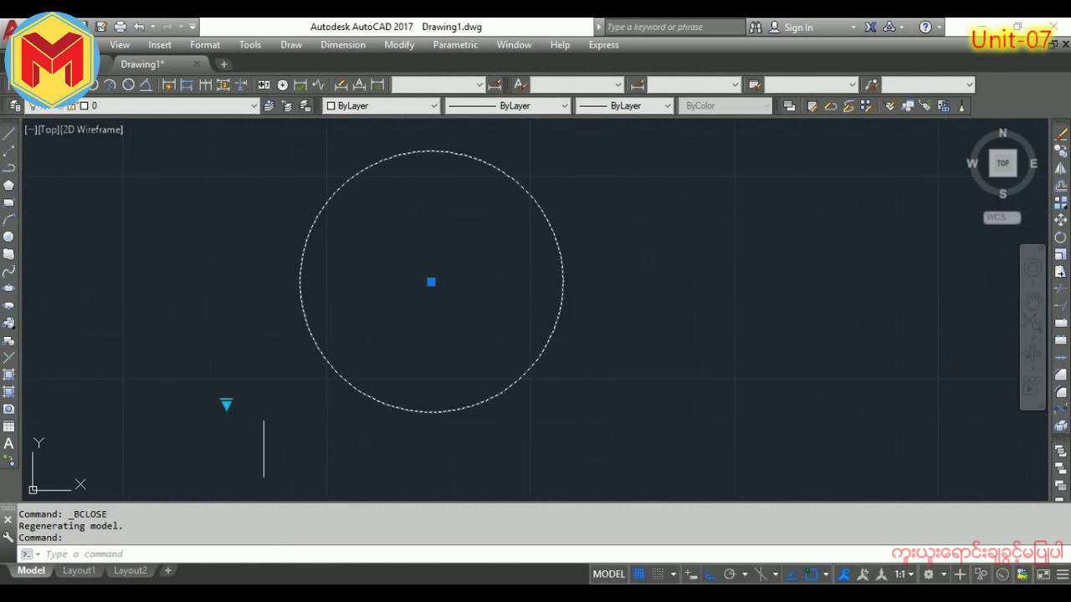
Switch the inserted block to its REC square, then to its LINE state.
{"action": "left_click", "coordinate": [226, 407]}
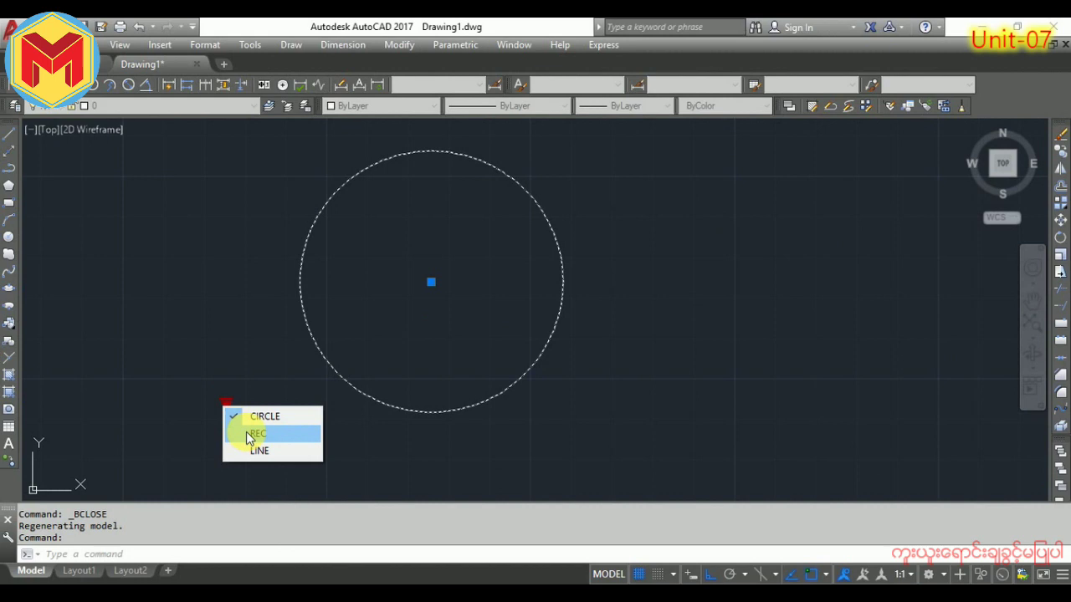
{"action": "left_click", "coordinate": [246, 432]}
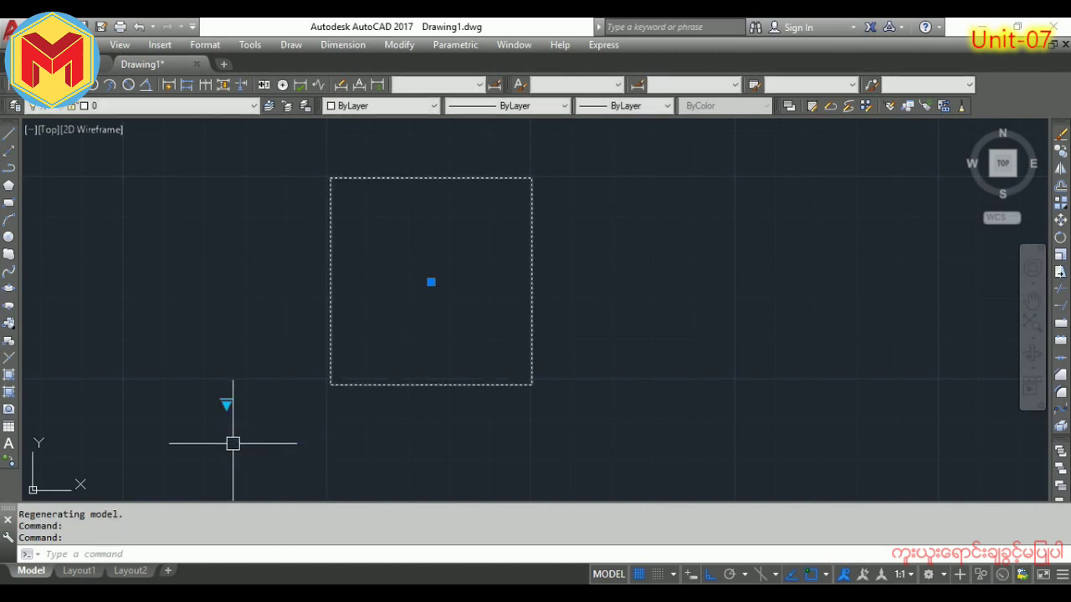
{"action": "left_click", "coordinate": [226, 407]}
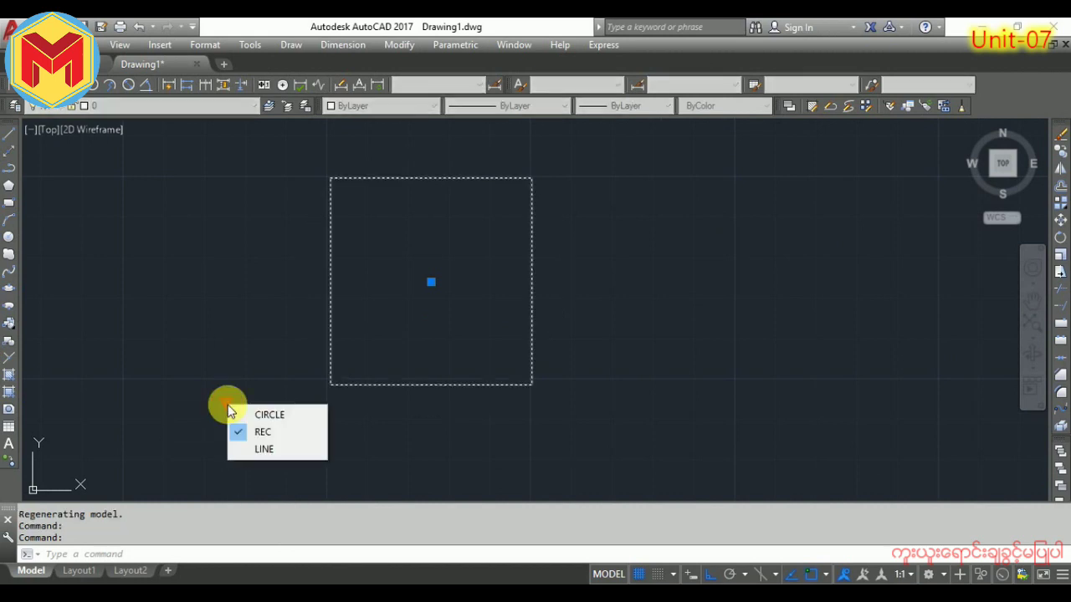
{"action": "left_click", "coordinate": [254, 451]}
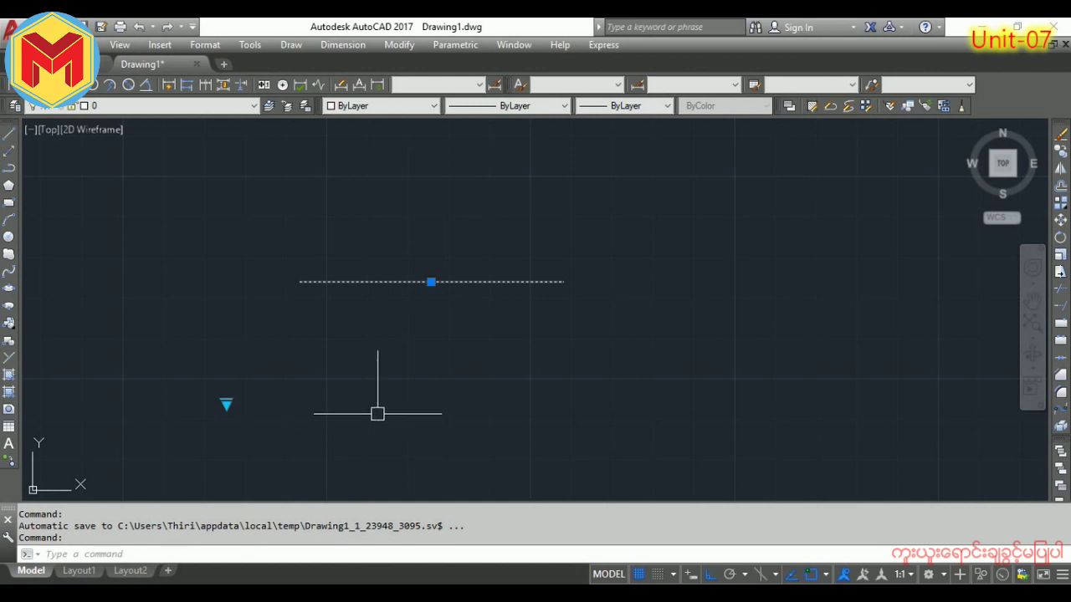
Copy the line-state B2 block to its right and set the copy to REC, showing the square.
{"action": "key", "text": "Escape"}
{"action": "left_click", "coordinate": [453, 320]}
{"action": "type", "text": "co"}
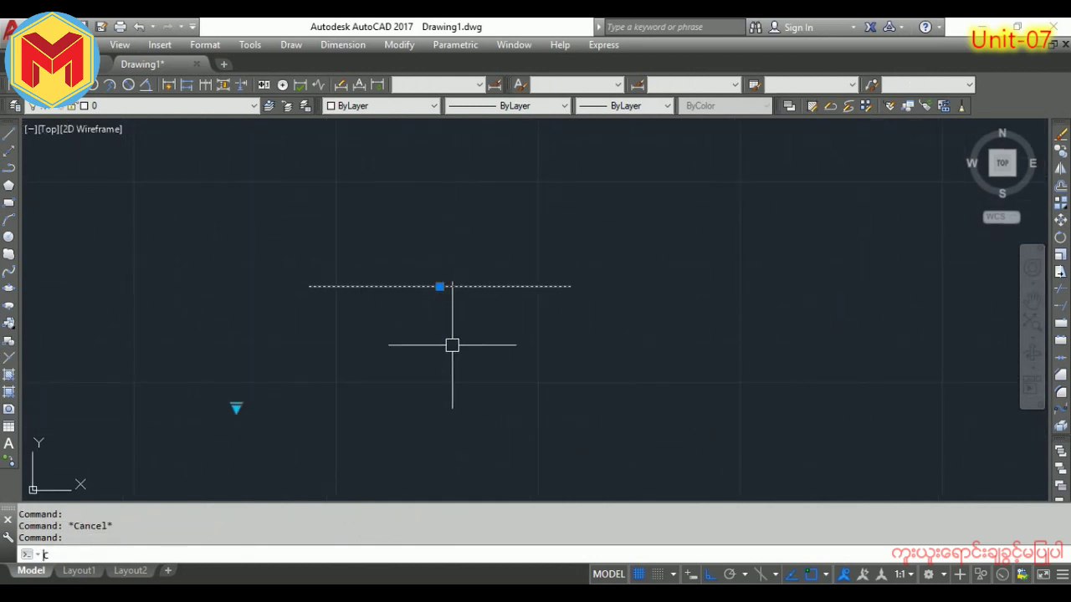
{"action": "key", "text": "Return"}
{"action": "left_click", "coordinate": [413, 348]}
{"action": "middle_click_drag", "start_coordinate": [655, 330], "coordinate": [513, 349]}
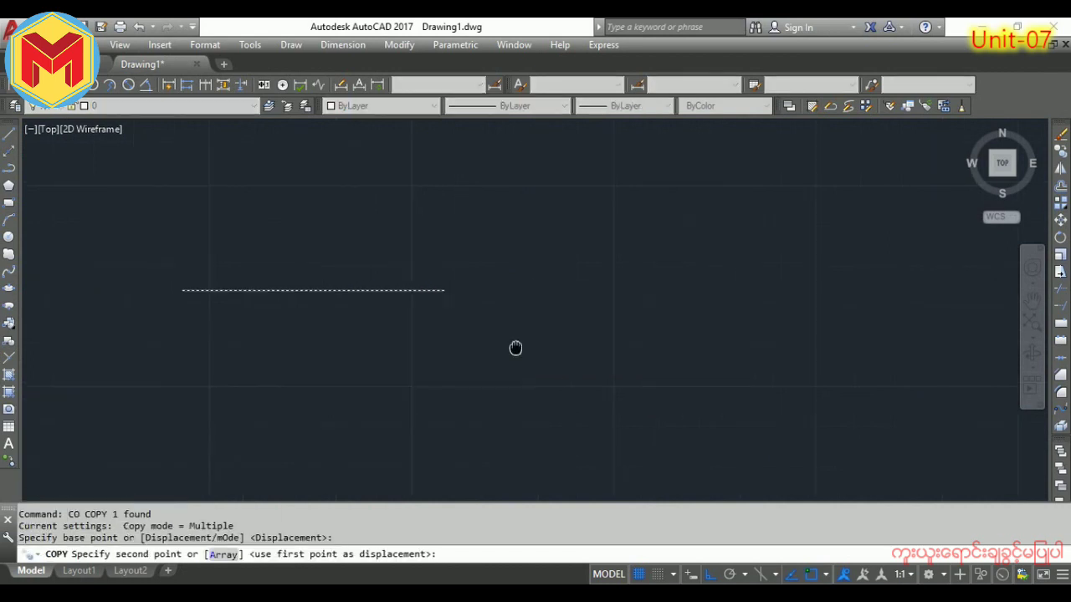
{"action": "left_click", "coordinate": [630, 350]}
{"action": "key", "text": "Return"}
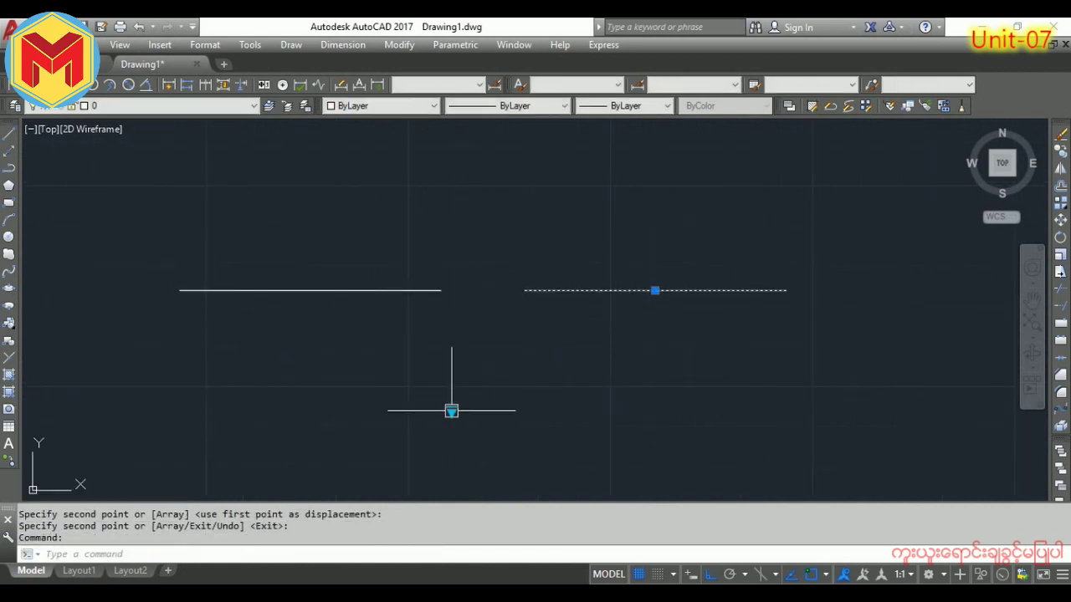
{"action": "right_click", "coordinate": [452, 411]}
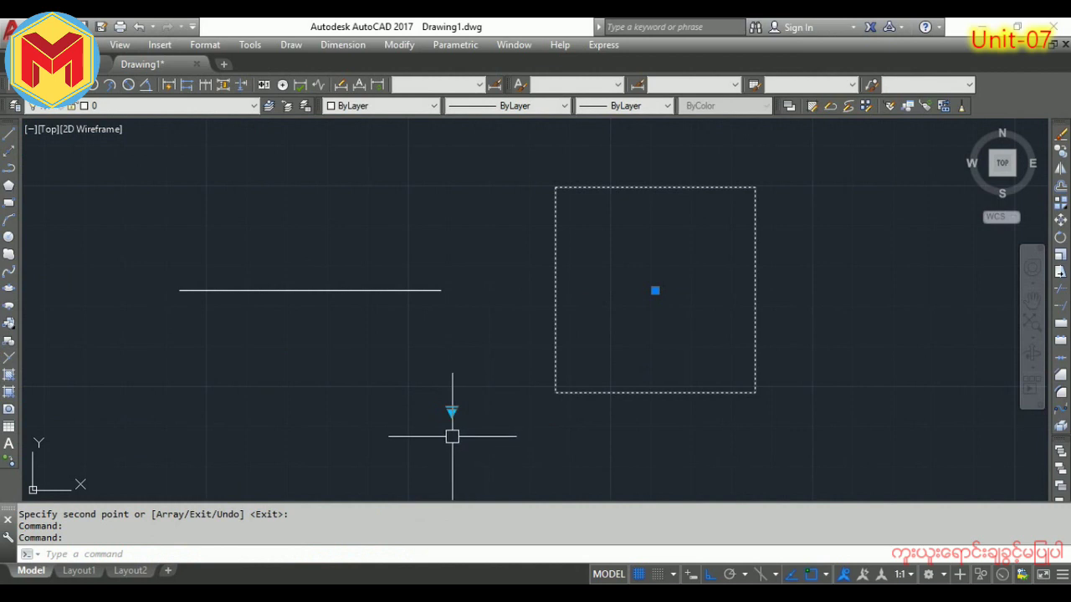
{"action": "key", "text": "Escape"}
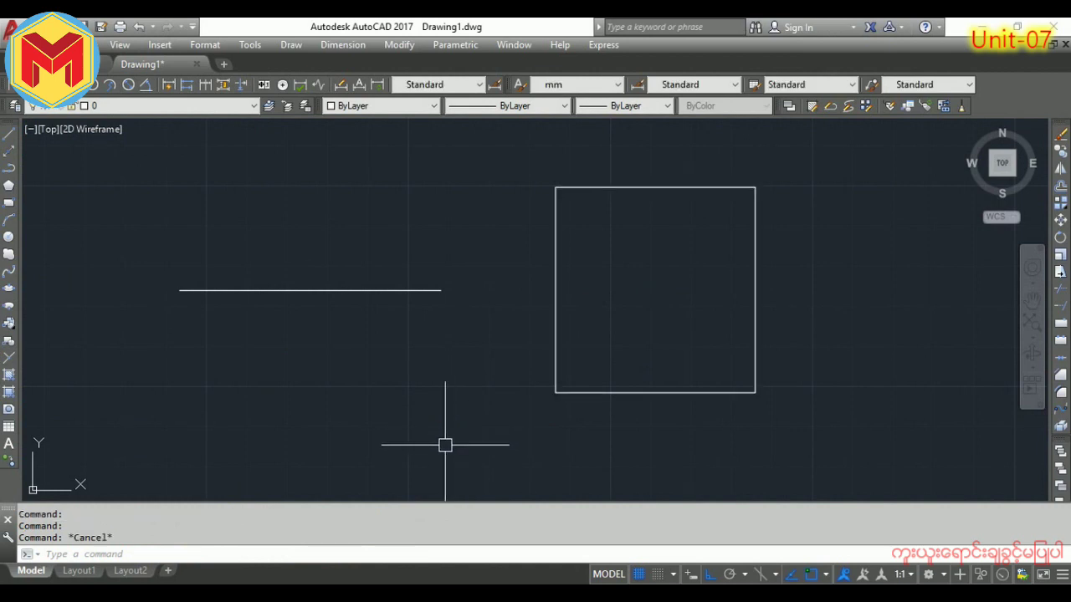